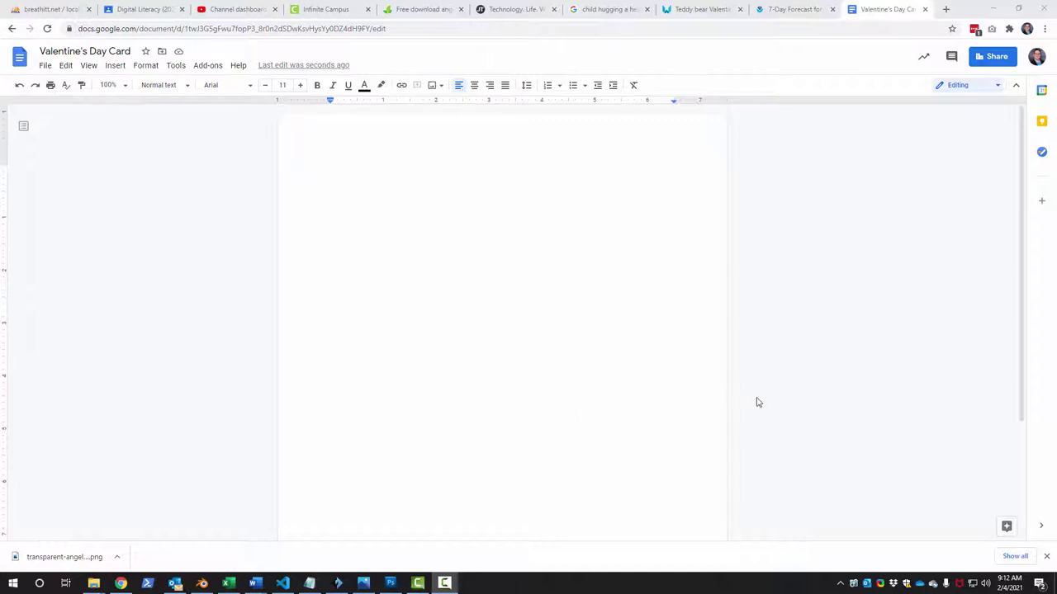
pyautogui.scroll(-5, 754, 401)
pyautogui.scroll(5, 702, 401)
pyautogui.scroll(-5, 545, 405)
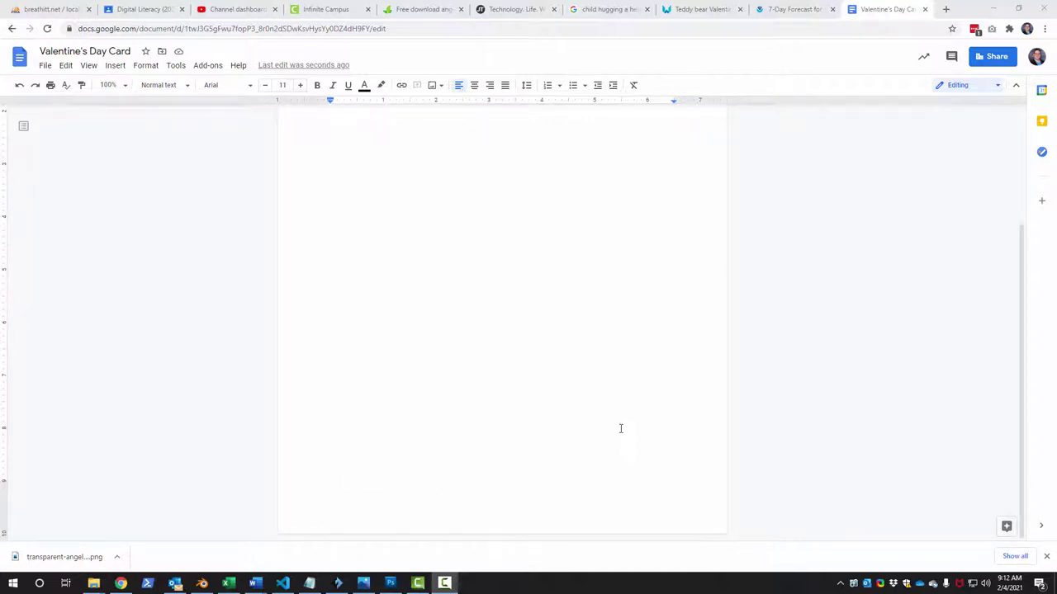
pyautogui.scroll(5, 654, 402)
# Set the top, bottom, left and right page margins of the whole document to .25 inches.
pyautogui.click(330, 172)
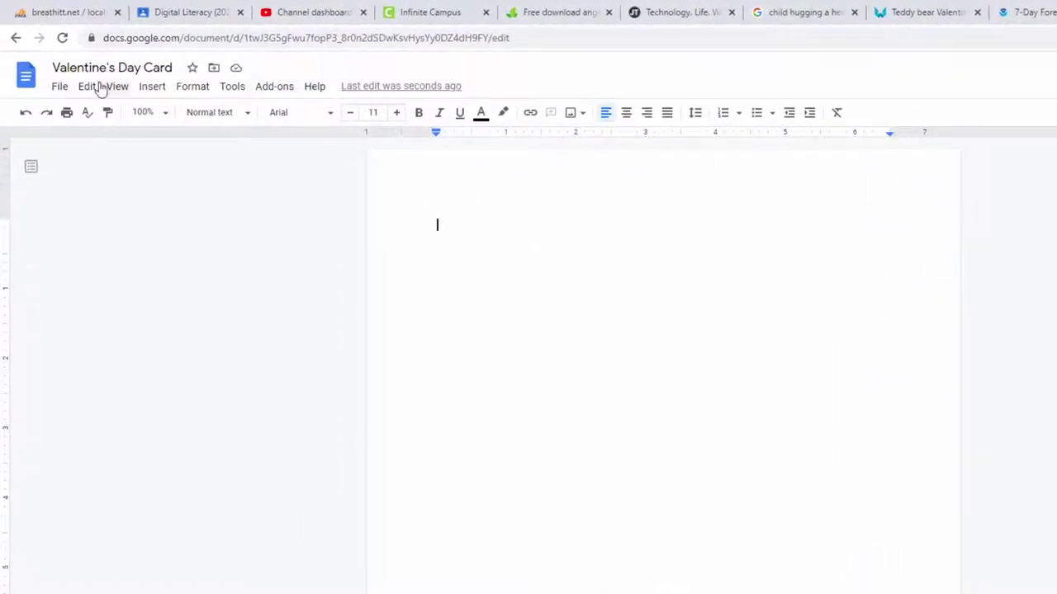
pyautogui.click(60, 87)
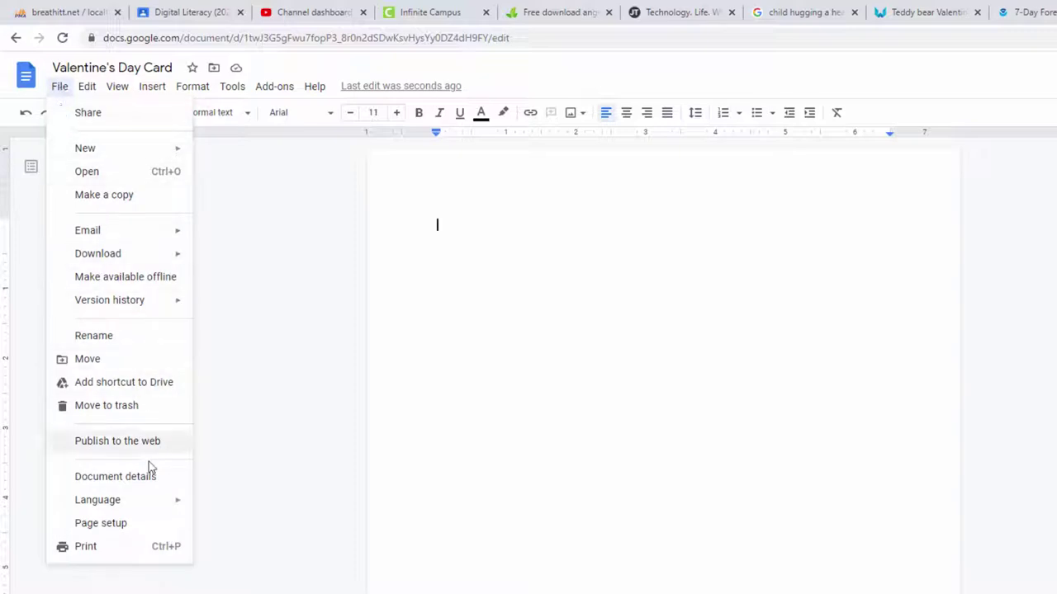
pyautogui.click(148, 526)
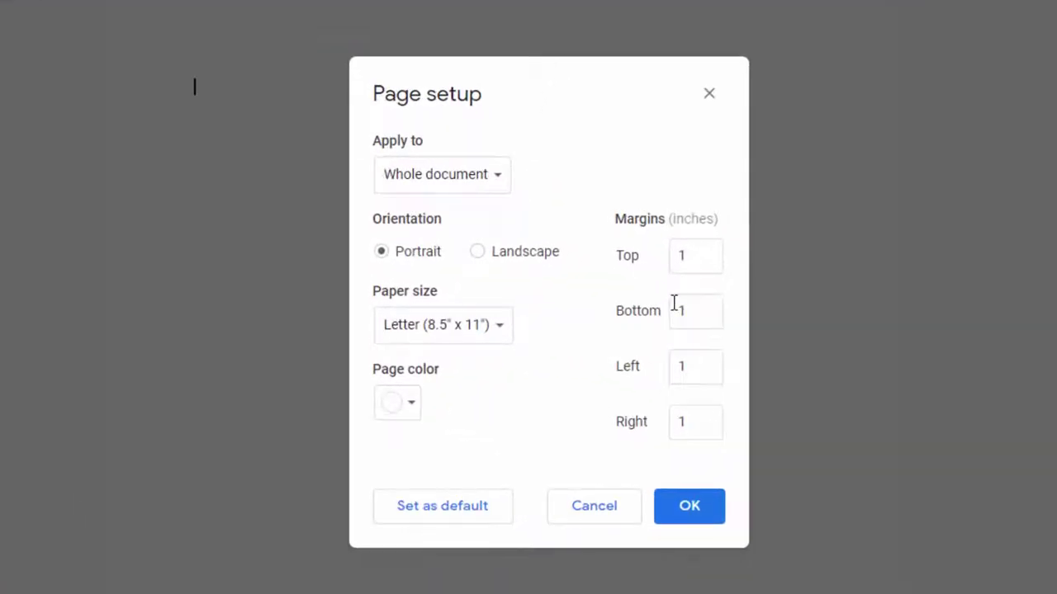
pyautogui.doubleClick(690, 255)
pyautogui.press('BackSpace')
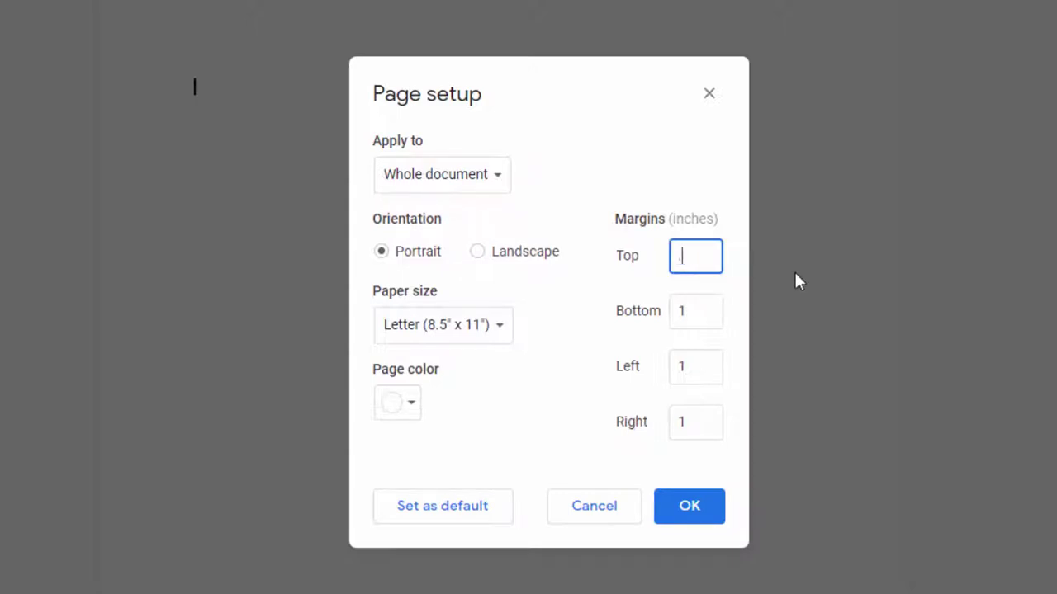
pyautogui.write('.25')
pyautogui.press('Tab')
pyautogui.write('.25')
pyautogui.press('Tab')
pyautogui.write('.25')
pyautogui.press('Tab')
pyautogui.write('.25')
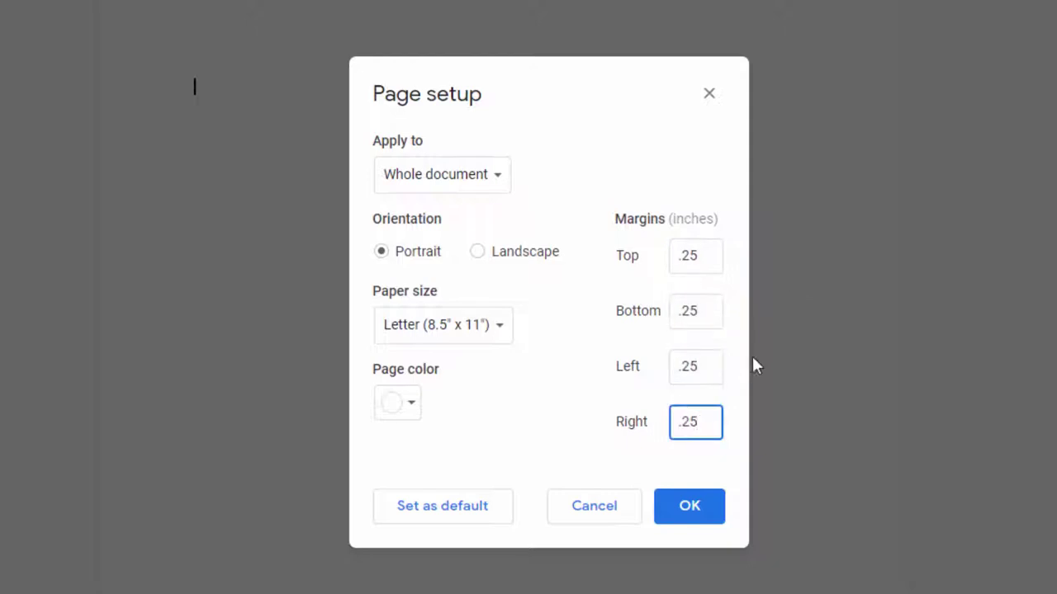
pyautogui.click(687, 506)
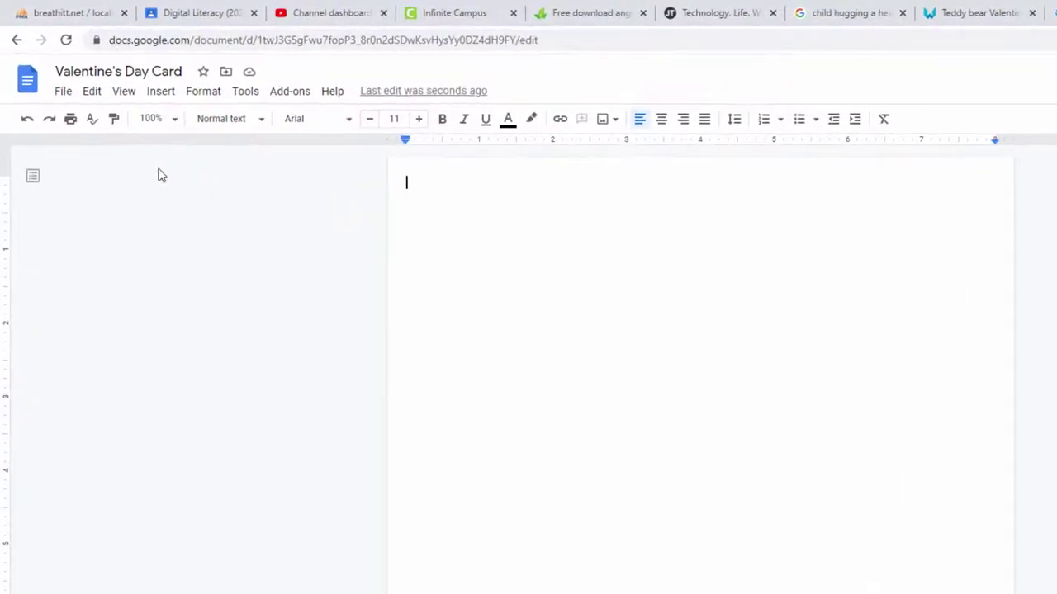
# Insert a new drawing into the blank document.
pyautogui.click(161, 93)
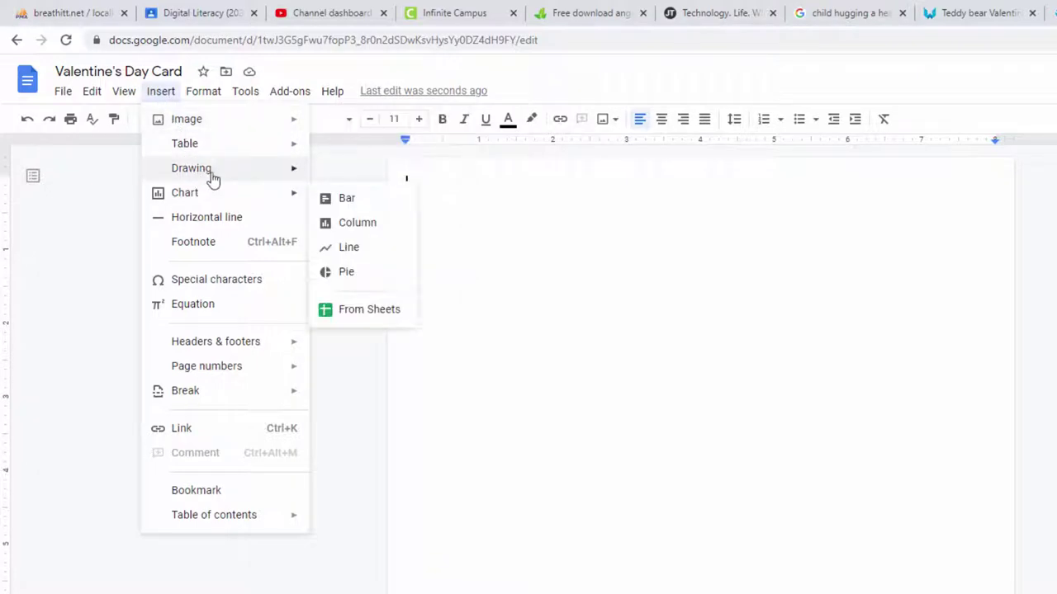
pyautogui.moveTo(236, 173)
pyautogui.click(350, 176)
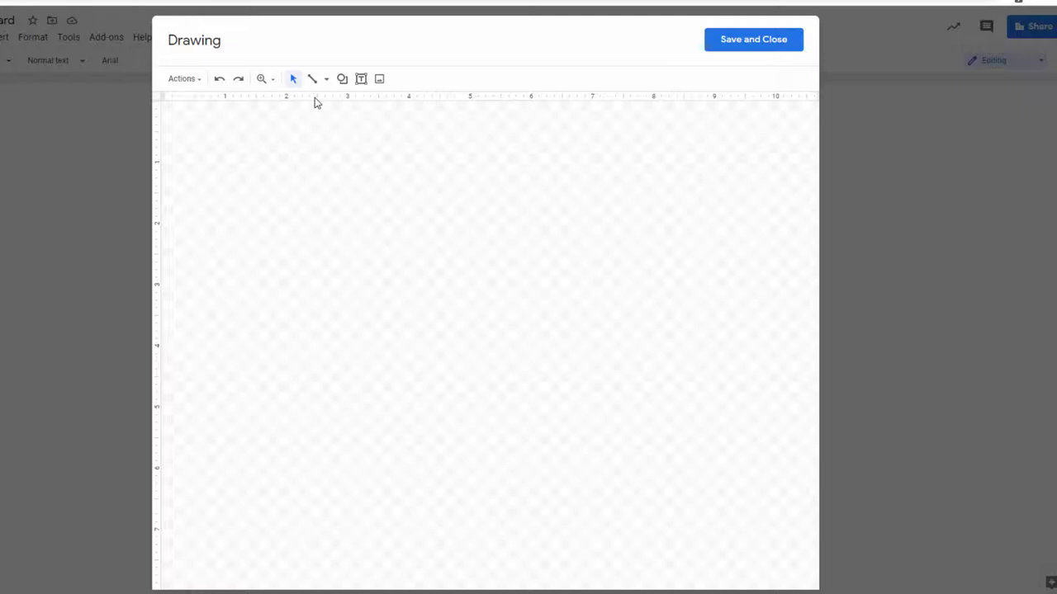
# Place a horizontal guide at about 5.25 inches on the drawing canvas and delete the horizontal guide at 4 inches.
pyautogui.moveTo(314, 101); pyautogui.dragTo(321, 428)
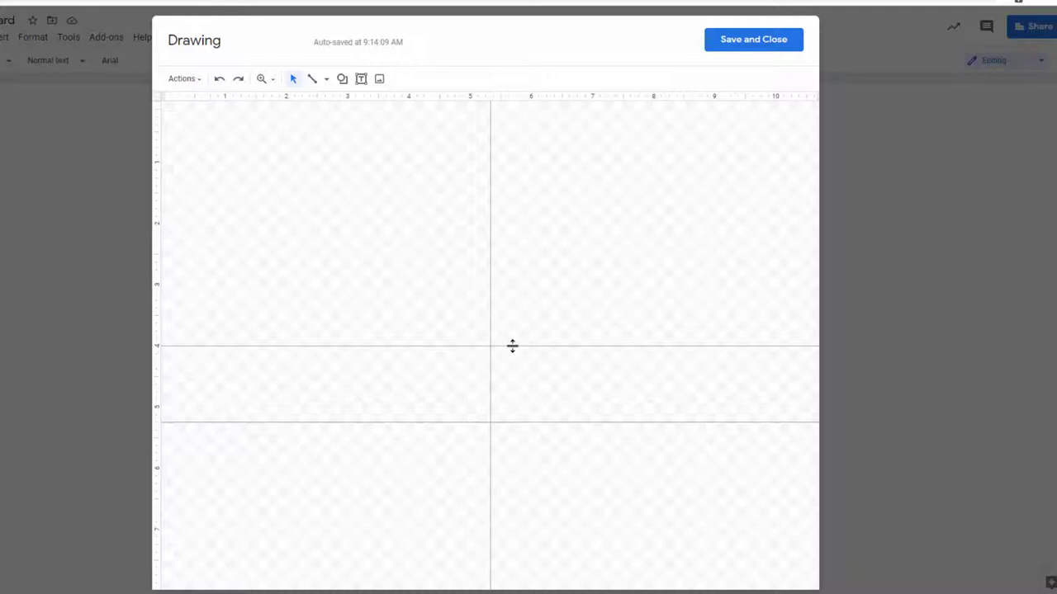
pyautogui.rightClick(511, 347)
pyautogui.click(565, 423)
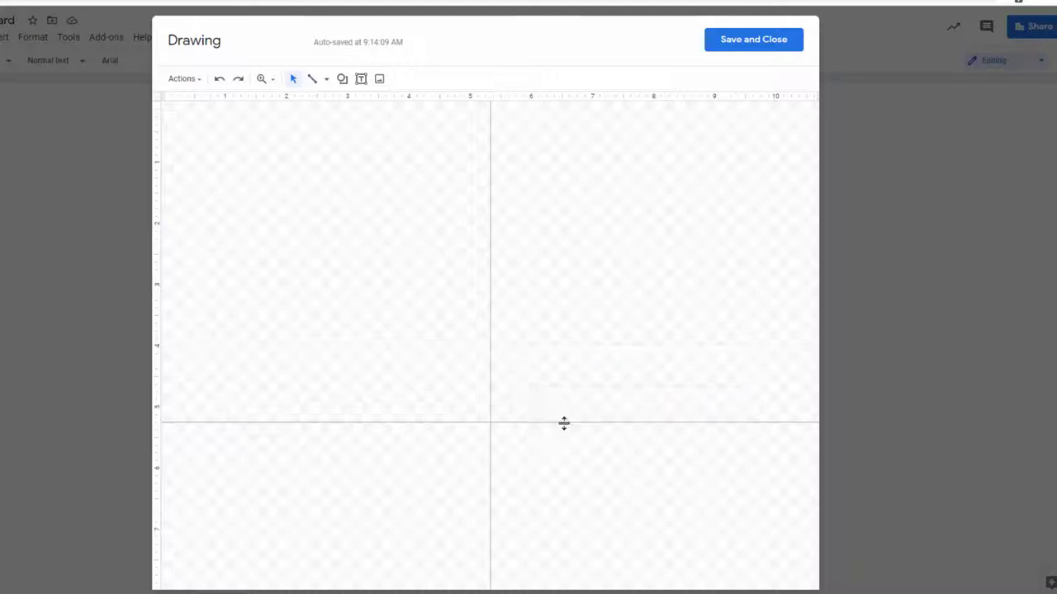
# Delete the vertical guide near 5.3 inches and add vertical guides at 4 and 8 inches.
pyautogui.rightClick(493, 313)
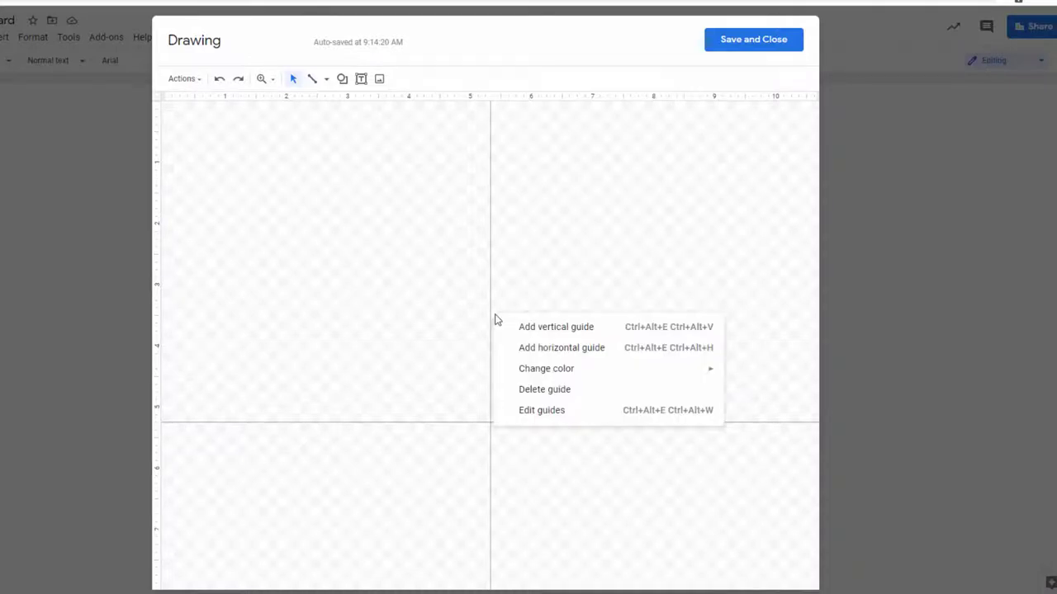
pyautogui.click(524, 390)
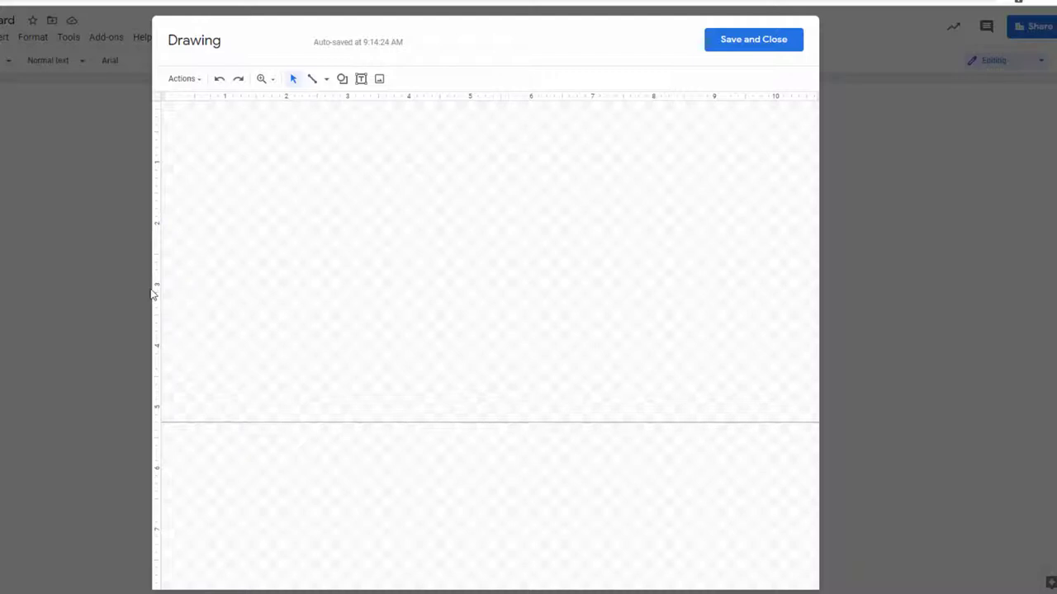
pyautogui.moveTo(157, 295); pyautogui.dragTo(410, 296)
pyautogui.moveTo(156, 321); pyautogui.dragTo(655, 314)
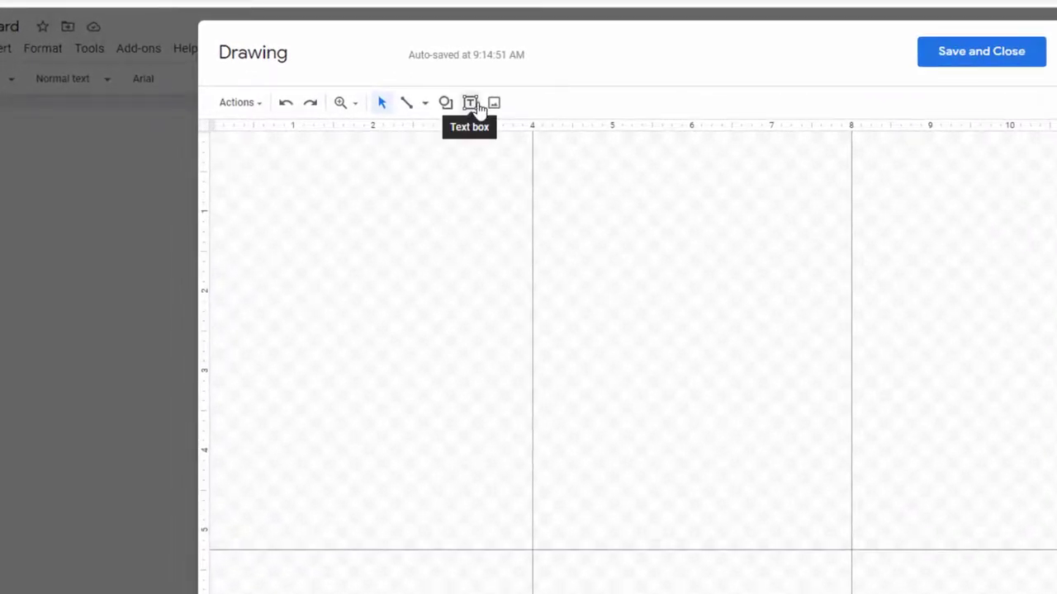
# Draw a text box about 3.1 by 0.7 inches near the top of the area between the two vertical guides.
pyautogui.click(478, 107)
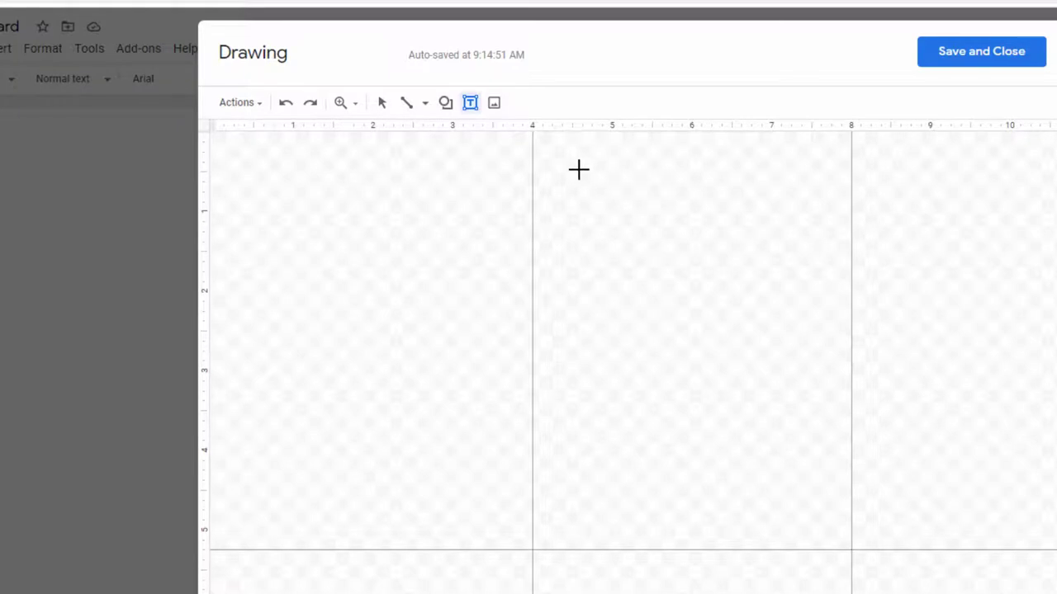
pyautogui.moveTo(578, 170); pyautogui.dragTo(825, 224)
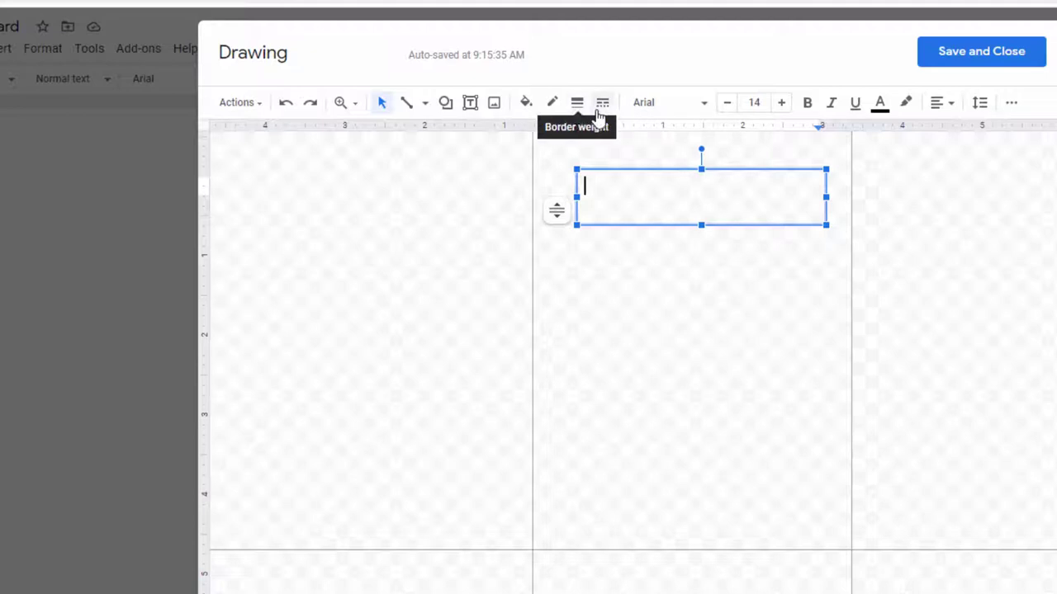
pyautogui.click(556, 107)
pyautogui.click(588, 136)
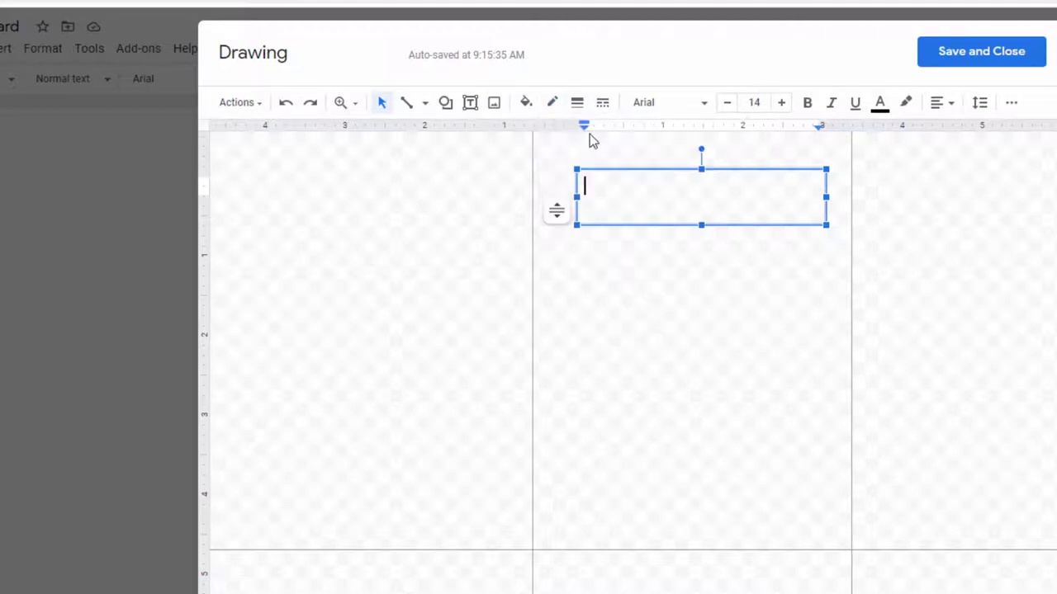
# Enter "Thinking of You" in the text box in red Pacifico lettering.
pyautogui.click(885, 108)
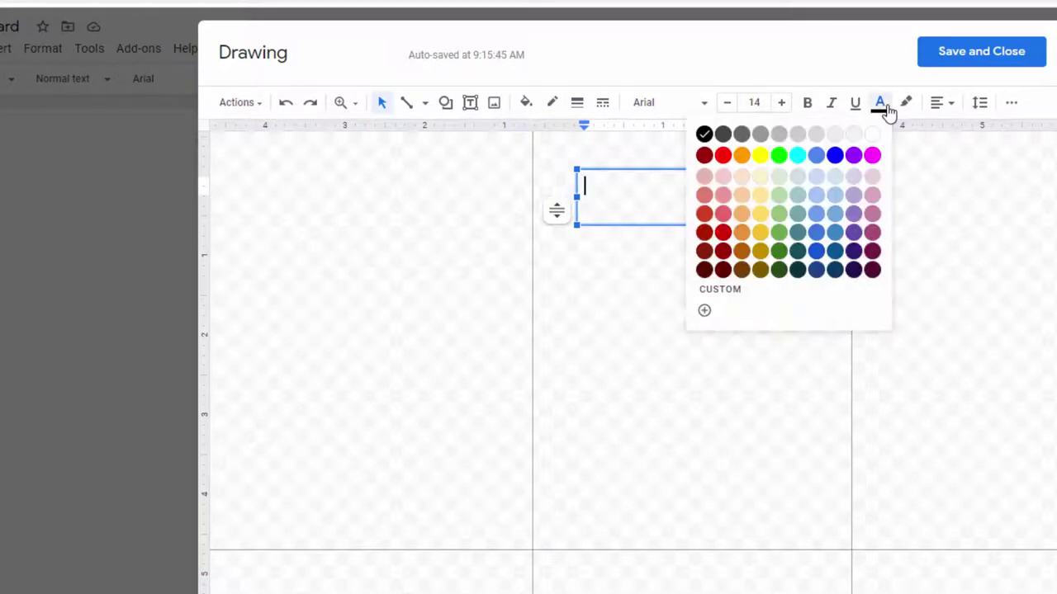
pyautogui.click(723, 155)
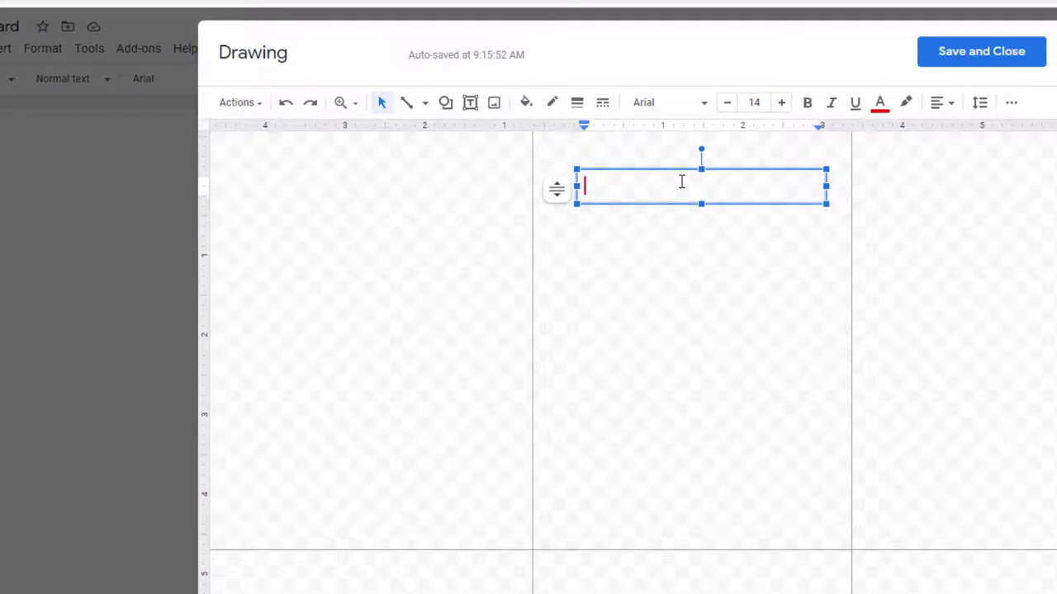
pyautogui.click(706, 105)
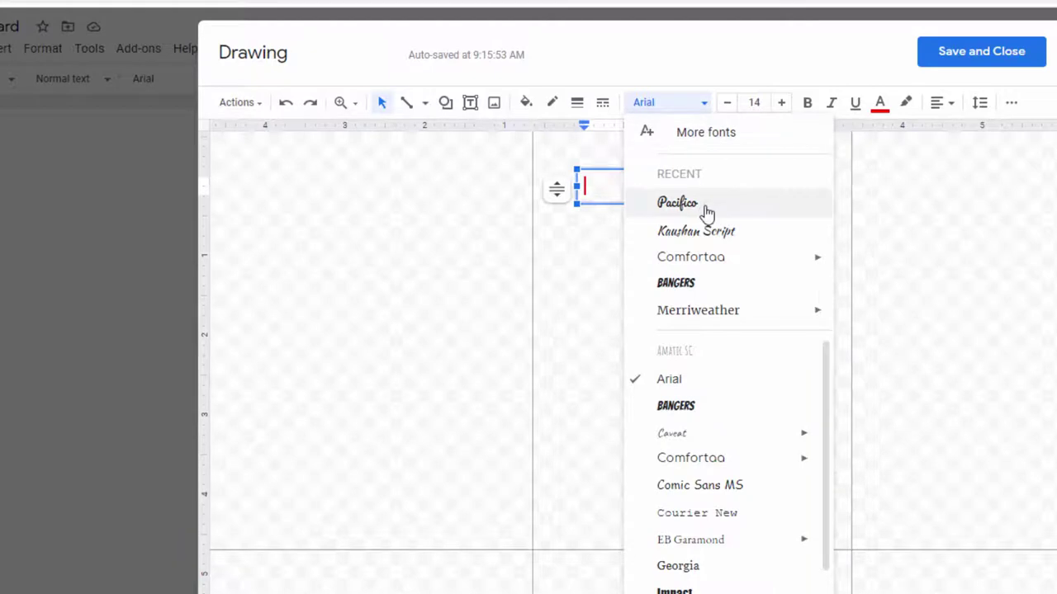
pyautogui.click(678, 203)
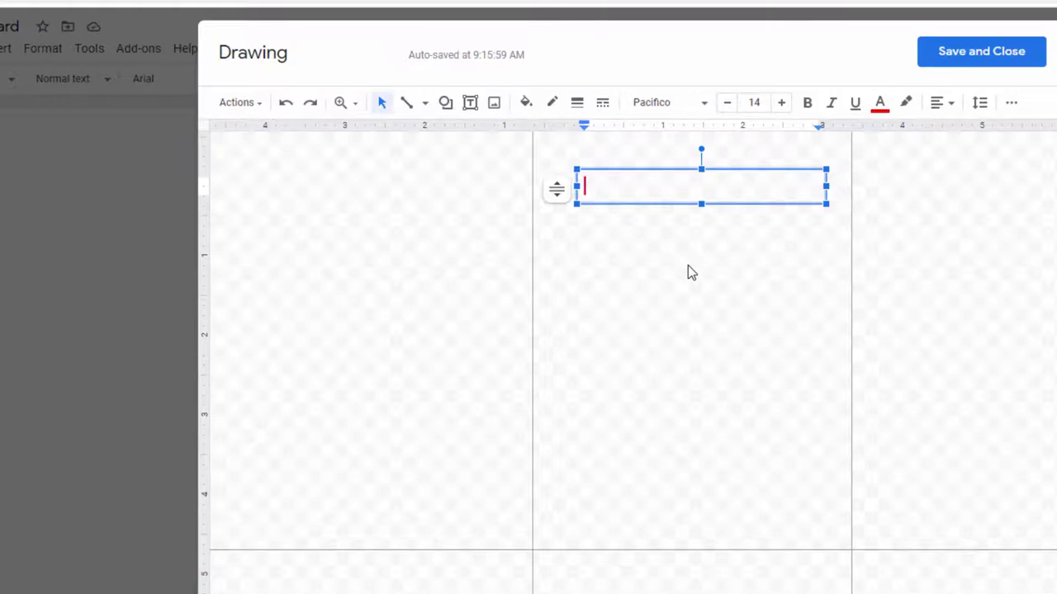
pyautogui.write('Thinking ')
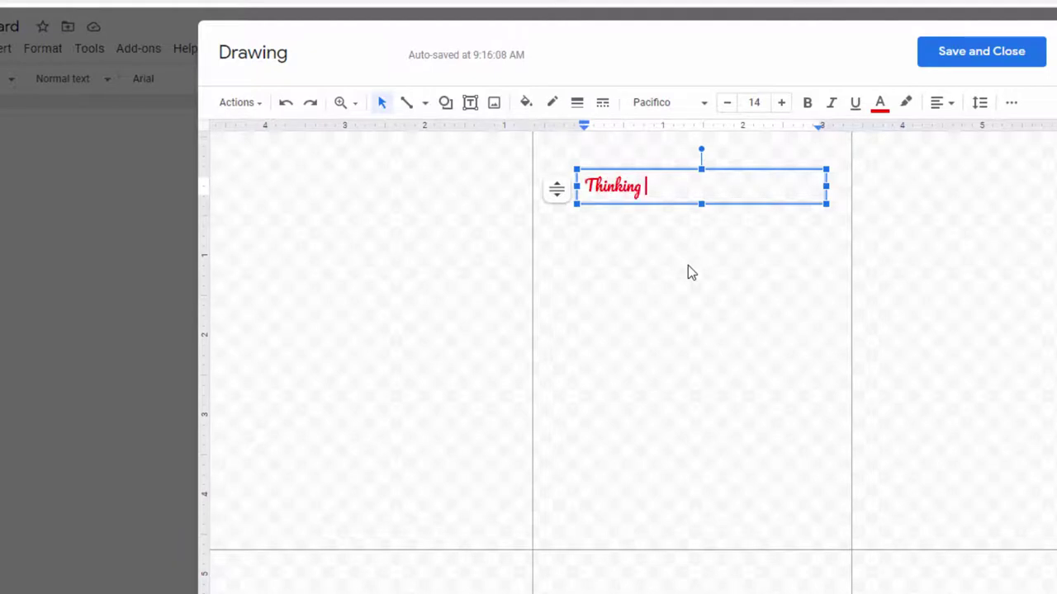
pyautogui.write('of You')
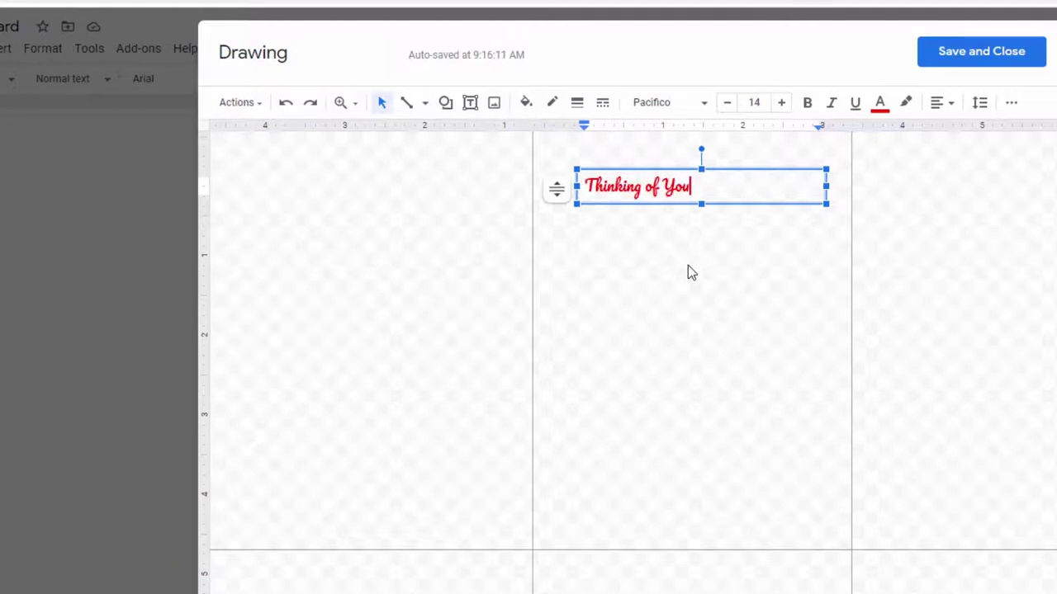
# Enlarge the "Thinking of You" text to font size 31.
pyautogui.hotkey('ctrl', 'a')
pyautogui.hotkey('ctrl', 'shift', '.')
pyautogui.hotkey('ctrl', 'shift', '.')
pyautogui.hotkey('ctrl', 'shift', '.')
pyautogui.hotkey('ctrl', 'shift', '.')
pyautogui.hotkey('ctrl', 'shift', '.')
pyautogui.hotkey('ctrl', 'shift', '.')
pyautogui.hotkey('ctrl', 'shift', '.')
pyautogui.hotkey('ctrl', 'shift', '.')
pyautogui.hotkey('ctrl', 'shift', '.')
pyautogui.hotkey('ctrl', 'shift', '.')
pyautogui.hotkey('ctrl', 'shift', '.')
pyautogui.hotkey('ctrl', 'shift', '.')
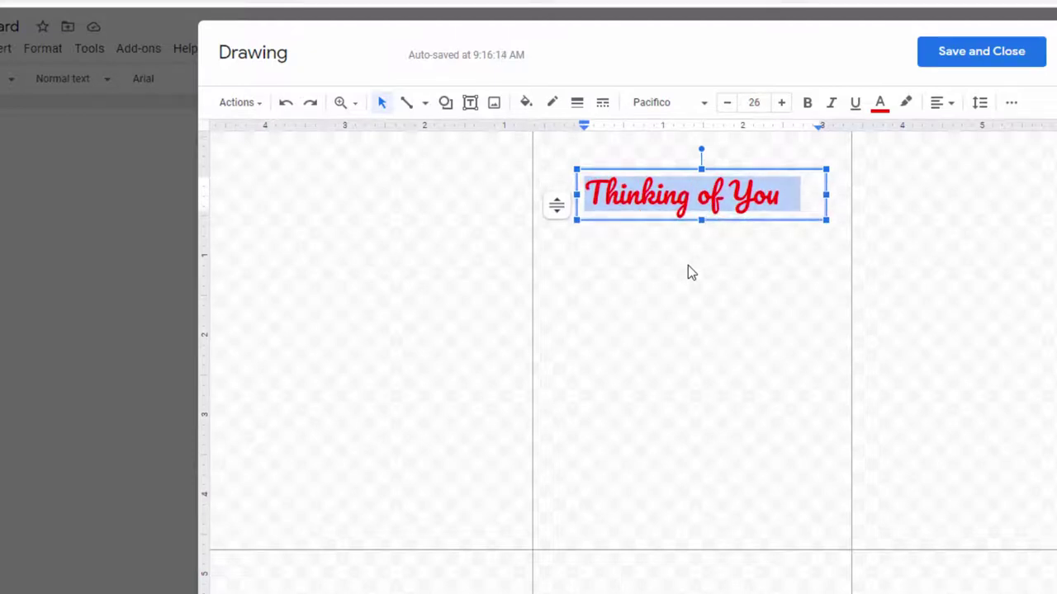
pyautogui.hotkey('ctrl', 'shift', '.')
pyautogui.hotkey('ctrl', 'shift', '.')
pyautogui.hotkey('ctrl', 'shift', '.')
pyautogui.hotkey('ctrl', 'shift', '.')
pyautogui.hotkey('ctrl', 'shift', '.')
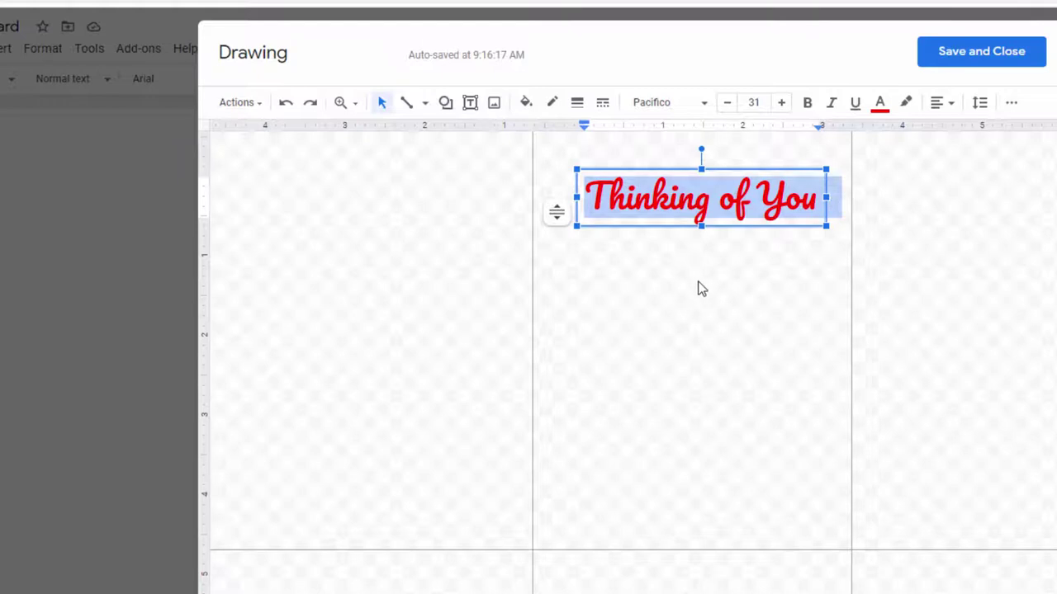
pyautogui.click(698, 288)
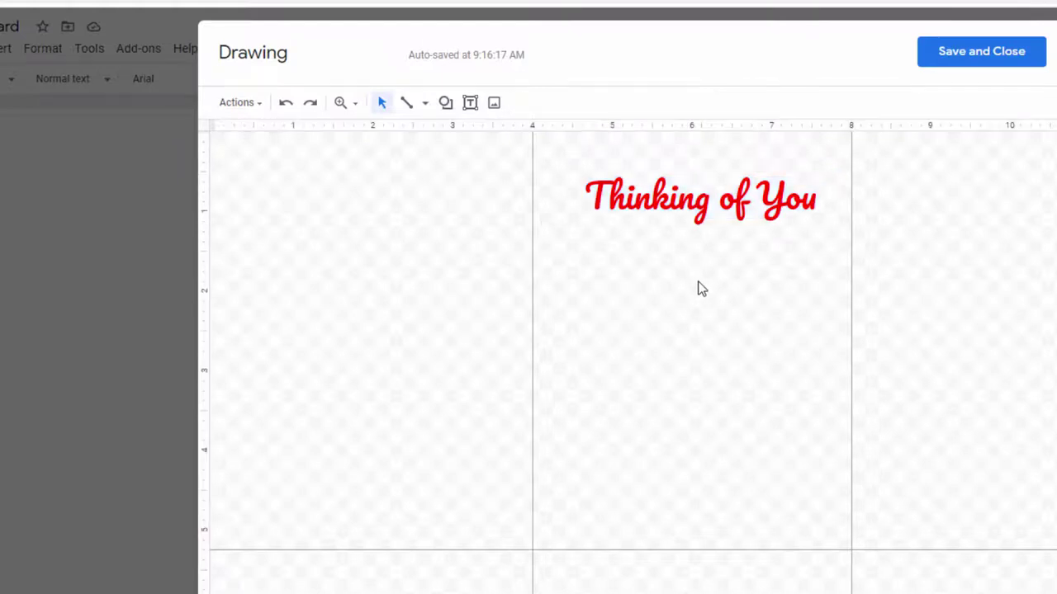
# Move the "Thinking of You" text box so it is centred between the two vertical guides.
pyautogui.click(716, 209)
pyautogui.moveTo(752, 172); pyautogui.dragTo(738, 175)
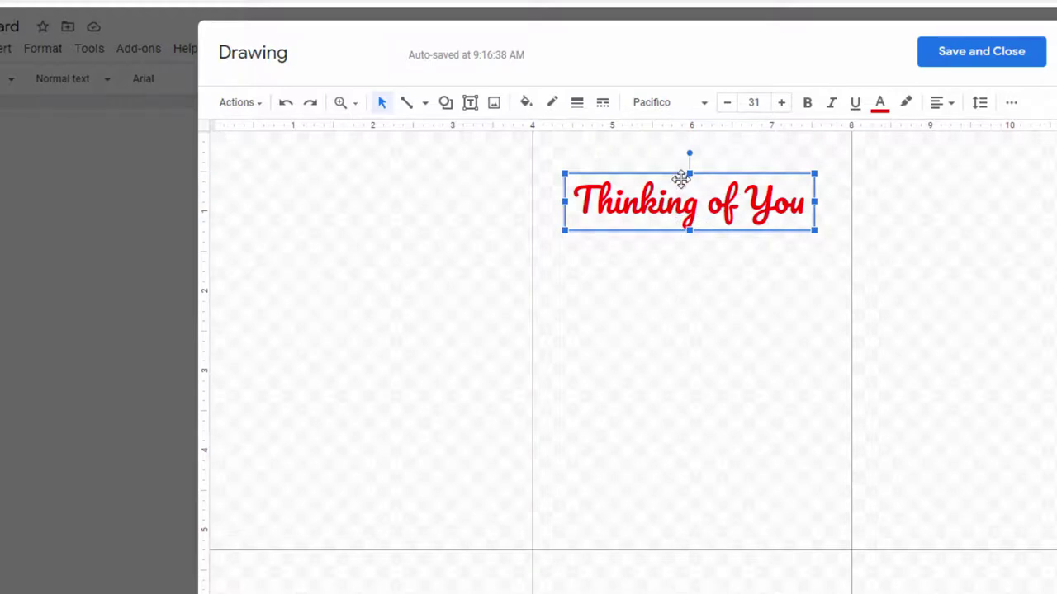
pyautogui.moveTo(681, 172)
pyautogui.mouseDown()
pyautogui.moveTo(667, 174)
pyautogui.moveTo(686, 173)
pyautogui.mouseUp()
pyautogui.click(711, 284)
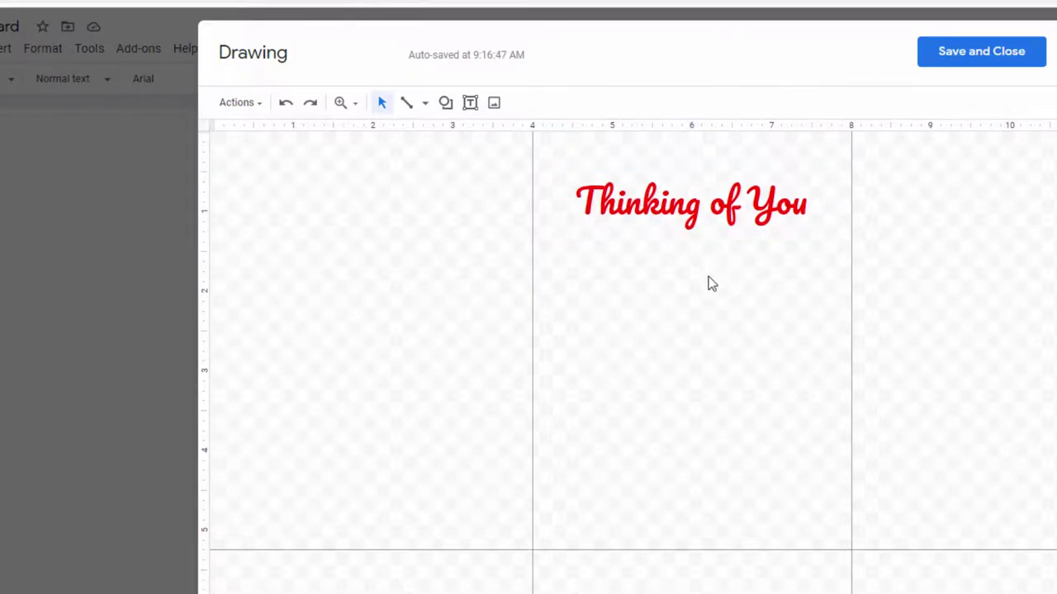
# Duplicate the "Thinking of You" text box and place the copy directly below it, just above the horizontal guide.
pyautogui.click(715, 216)
pyautogui.hotkey('ctrl', 'c')
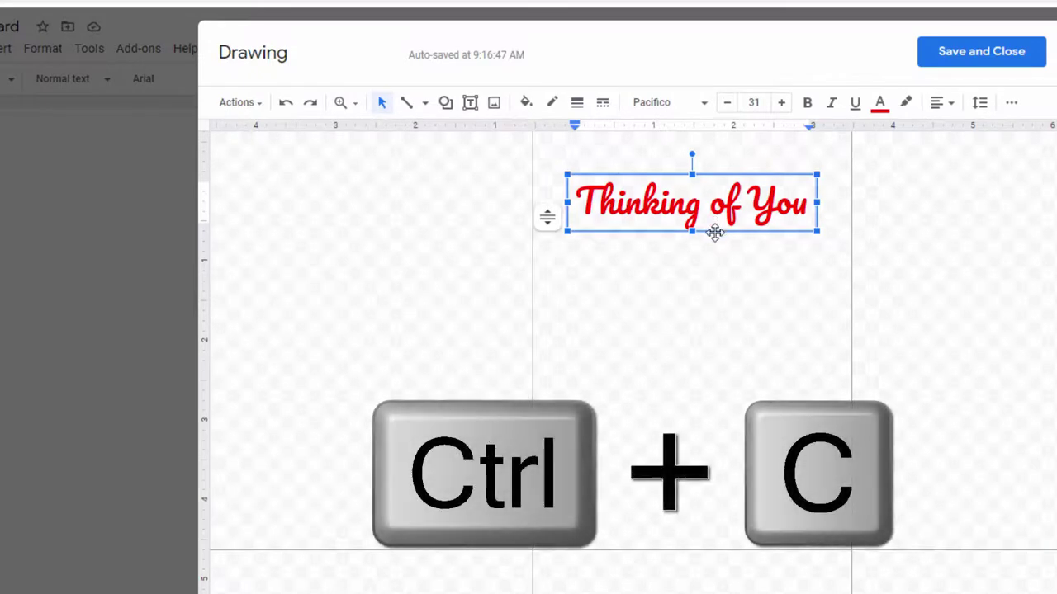
pyautogui.rightClick(715, 235)
pyautogui.click(712, 233)
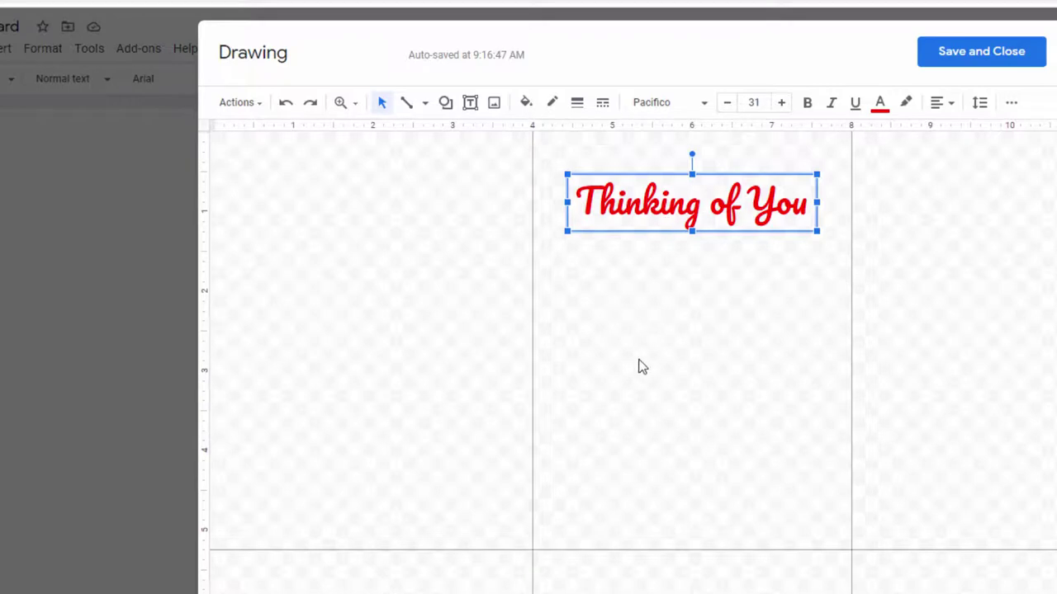
pyautogui.click(661, 404)
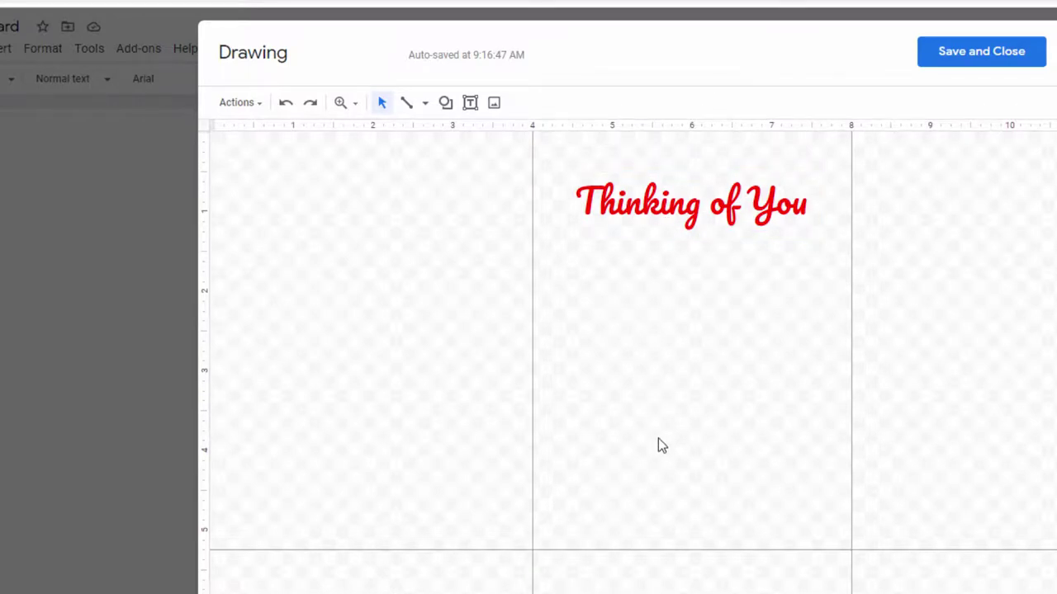
pyautogui.hotkey('ctrl', 'v')
pyautogui.moveTo(674, 242); pyautogui.dragTo(660, 474)
# Replace the text in the lower "Thinking of You" copy with "On This" and "Special Day" on two lines.
pyautogui.tripleClick(714, 446)
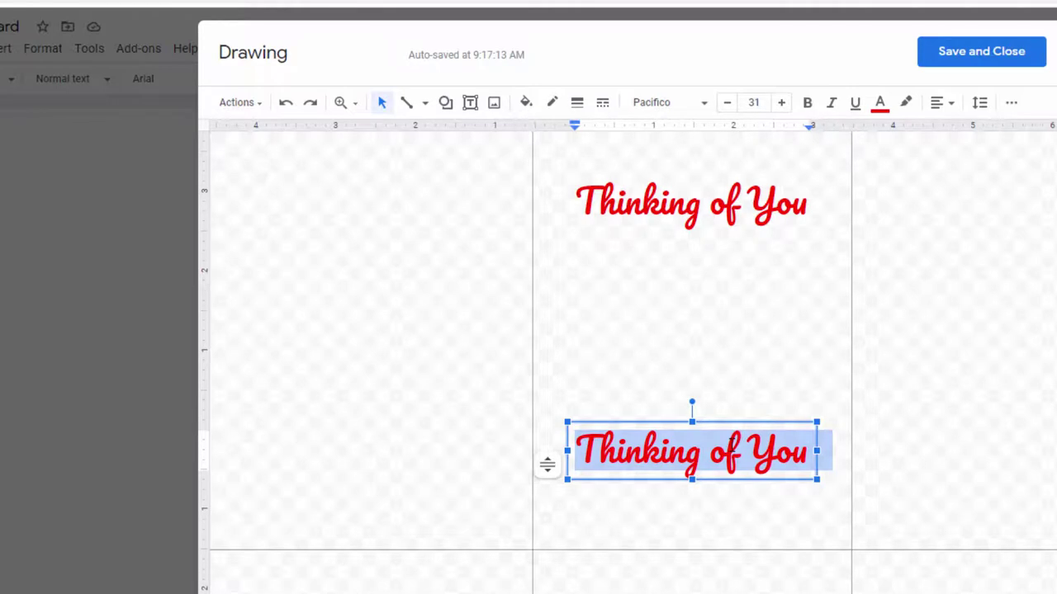
pyautogui.write('On This Spe')
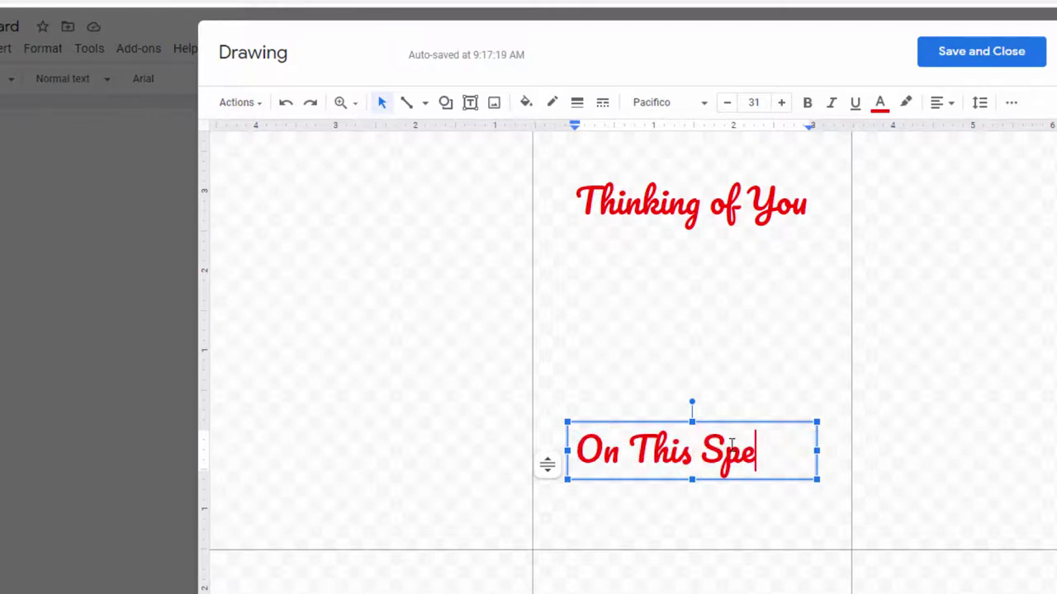
pyautogui.press('BackSpace')
pyautogui.press('BackSpace')
pyautogui.press('BackSpace')
pyautogui.press('BackSpace')
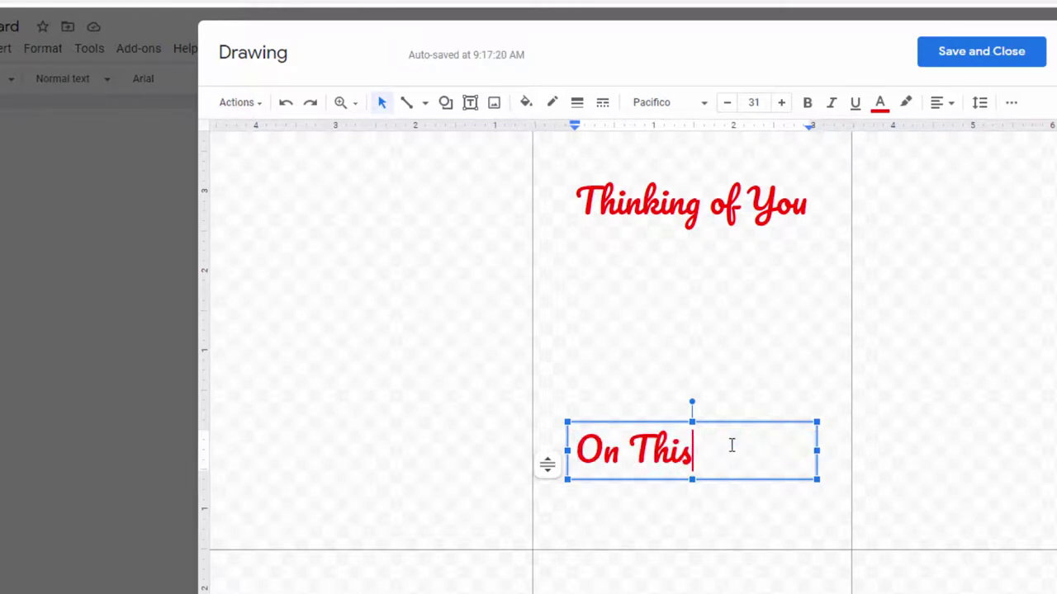
pyautogui.press('Return')
pyautogui.write('Special')
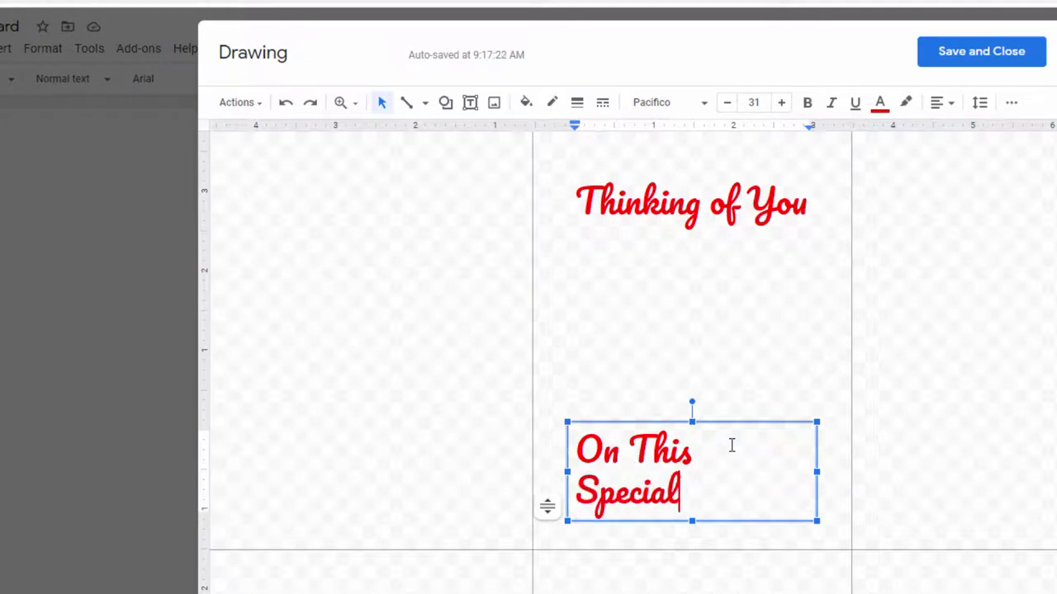
pyautogui.write(' Day')
# Centre-align both lines of the "On This Special Day" text within its box.
pyautogui.hotkey('ctrl', 'a')
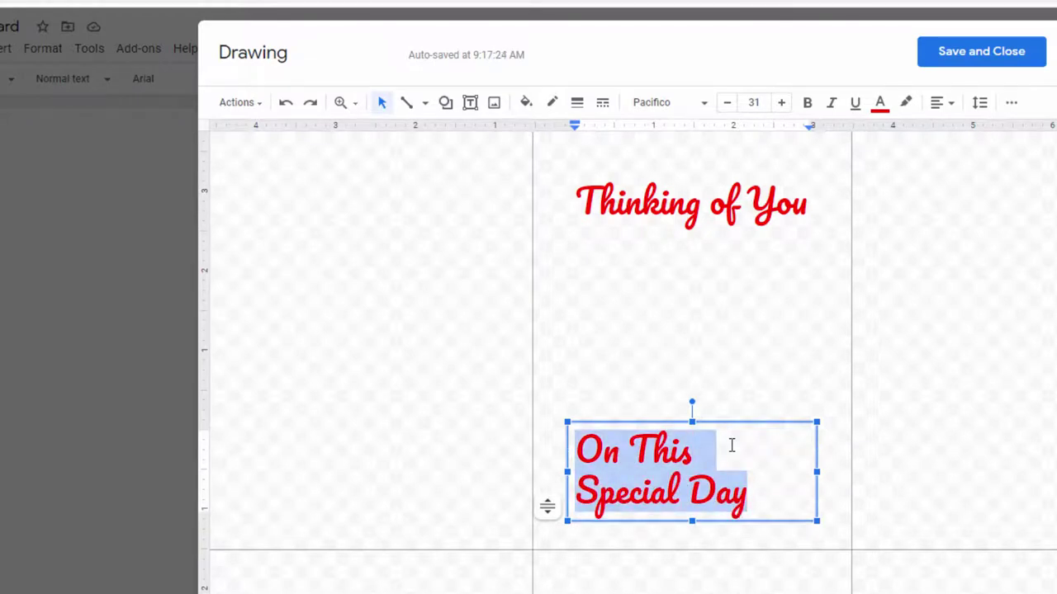
pyautogui.click(942, 103)
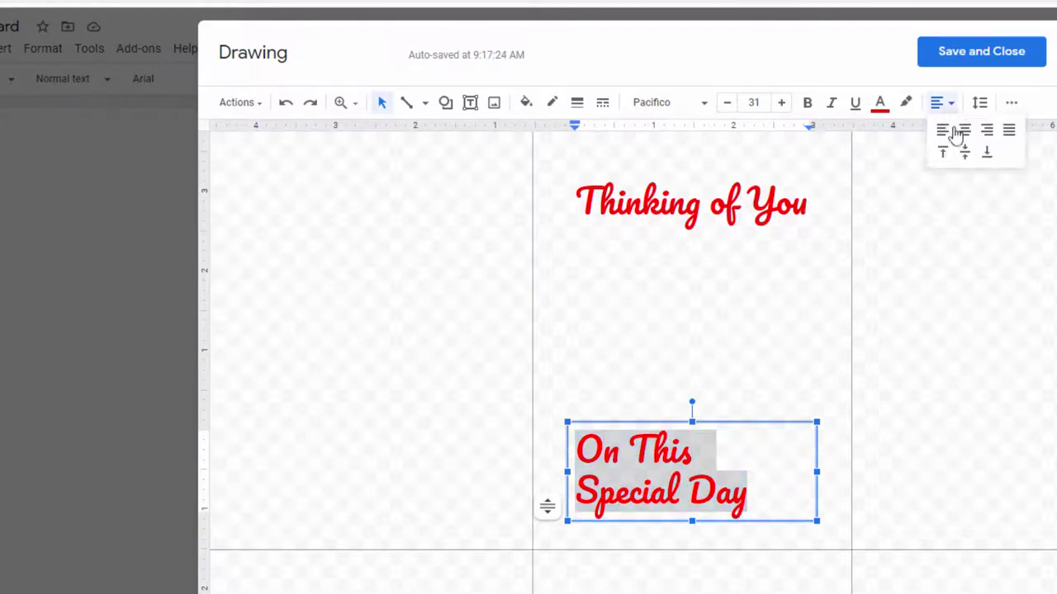
pyautogui.click(963, 131)
pyautogui.click(715, 311)
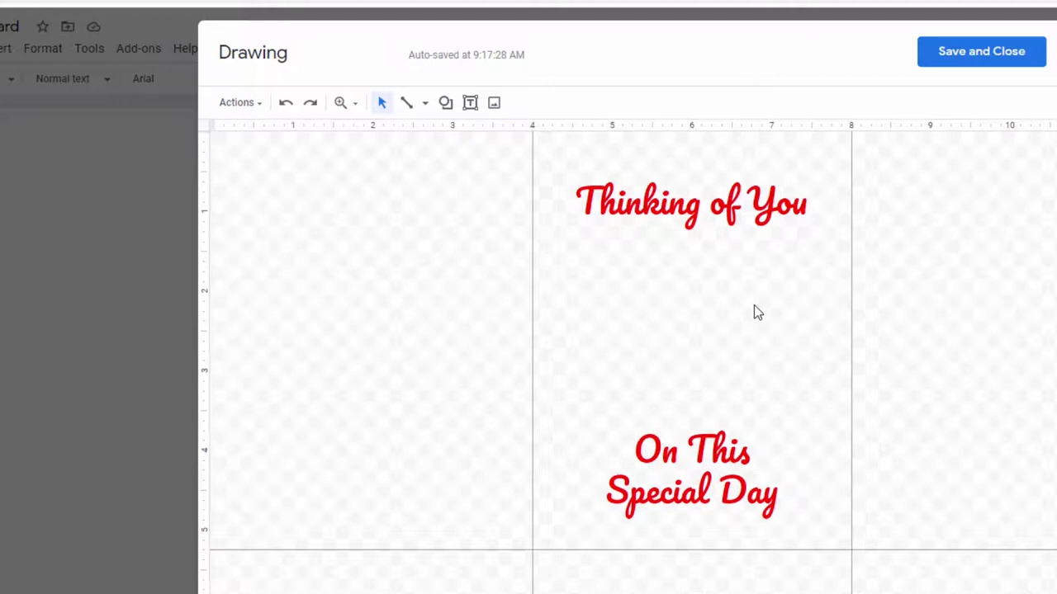
# Insert the image file "cartoon cupid.png" from the computer into the drawing.
pyautogui.click(495, 104)
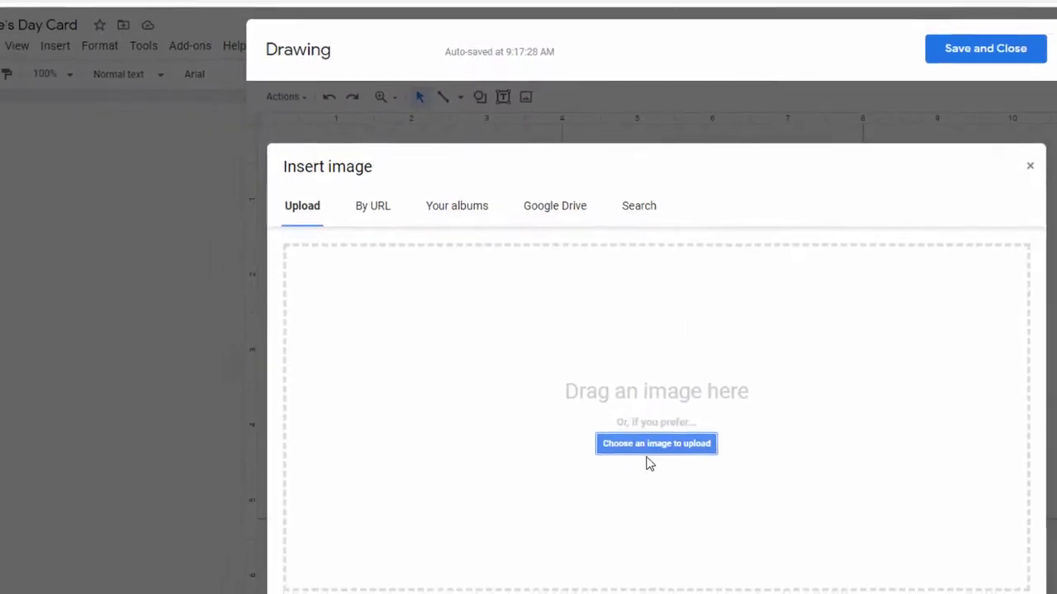
pyautogui.click(641, 450)
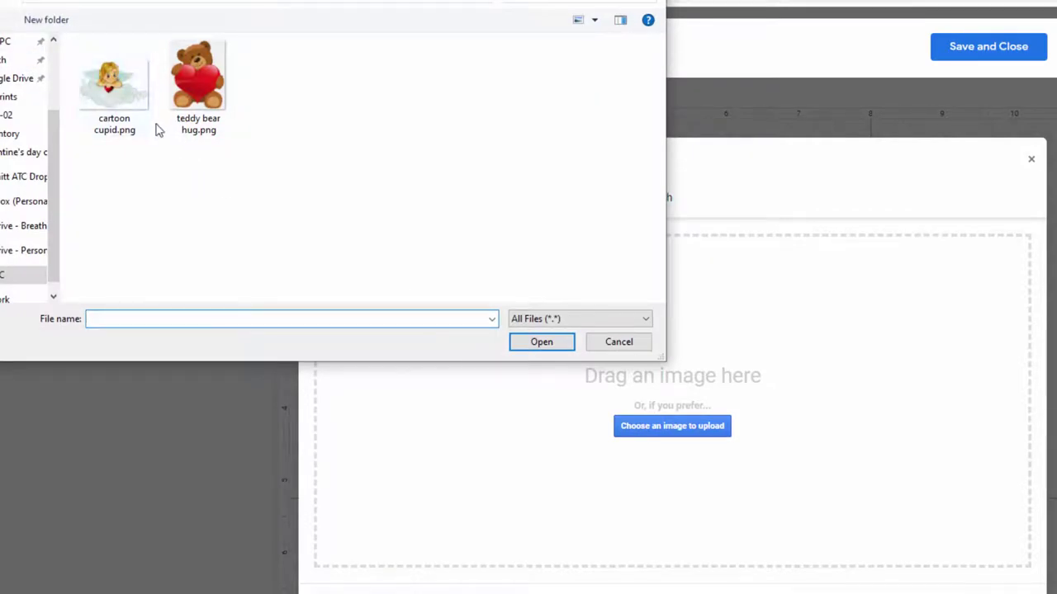
pyautogui.doubleClick(116, 91)
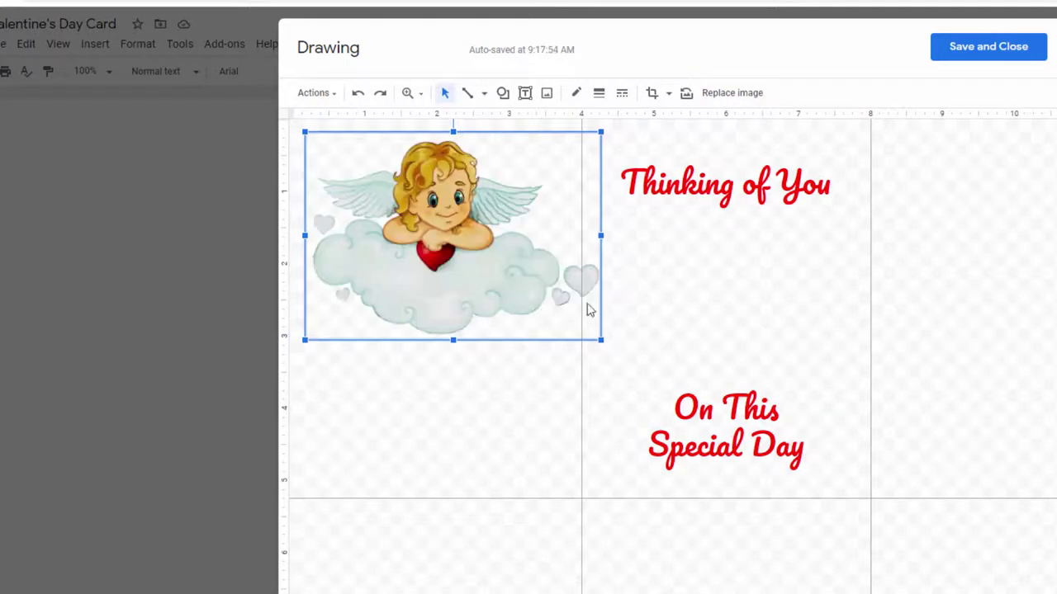
# Move and shrink the cupid image to fit between the two greeting texts, centred between the vertical guides.
pyautogui.moveTo(506, 259); pyautogui.dragTo(772, 322)
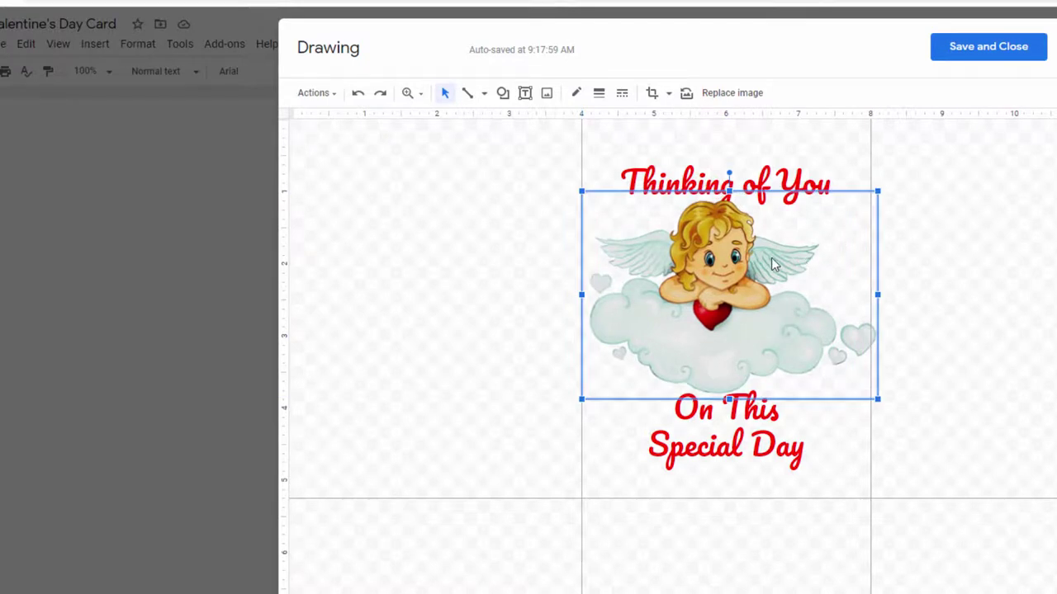
pyautogui.moveTo(773, 262); pyautogui.dragTo(768, 269)
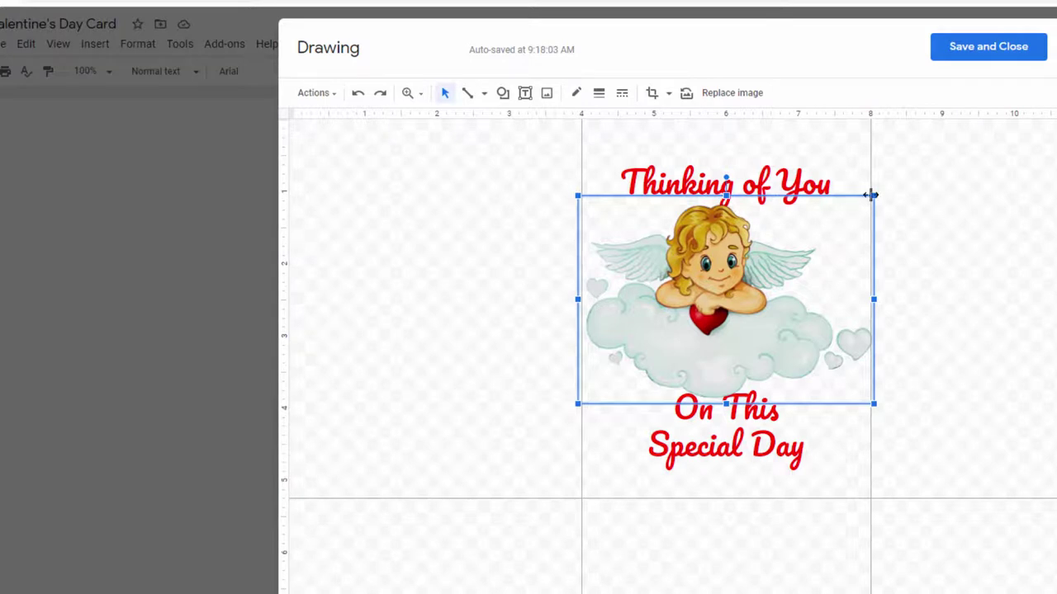
pyautogui.moveTo(875, 192); pyautogui.dragTo(847, 215)
pyautogui.moveTo(749, 287); pyautogui.dragTo(774, 276)
pyautogui.moveTo(870, 204); pyautogui.dragTo(844, 218)
pyautogui.moveTo(747, 281); pyautogui.dragTo(745, 277)
pyautogui.click(859, 489)
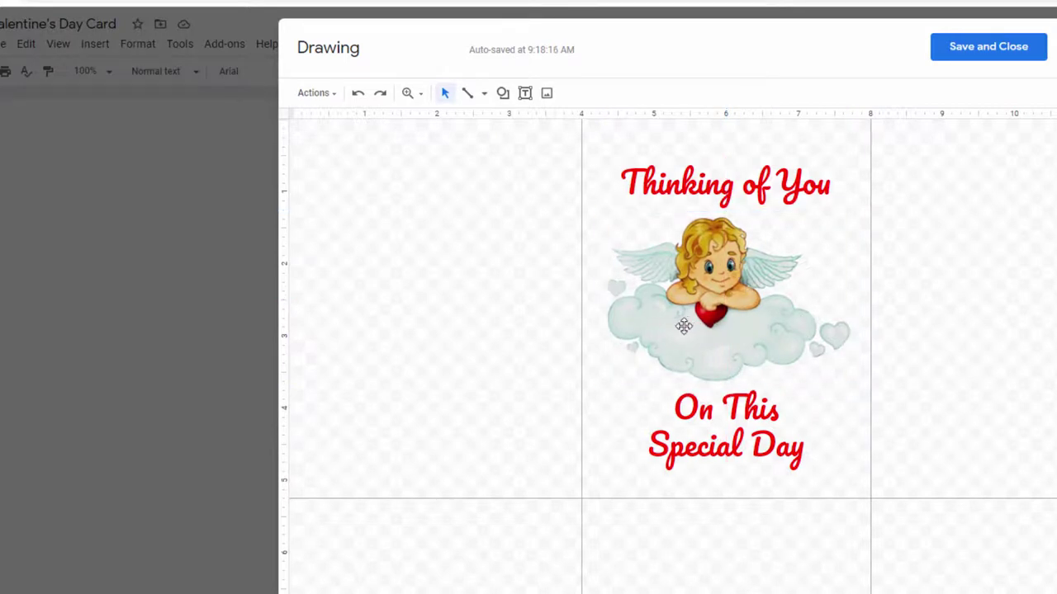
pyautogui.click(707, 291)
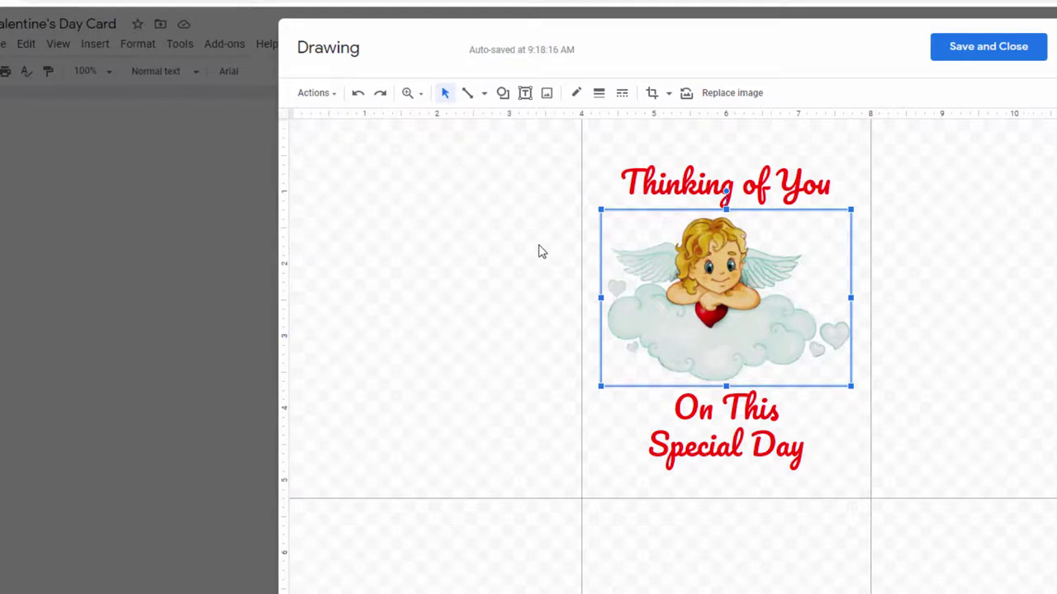
pyautogui.click(536, 268)
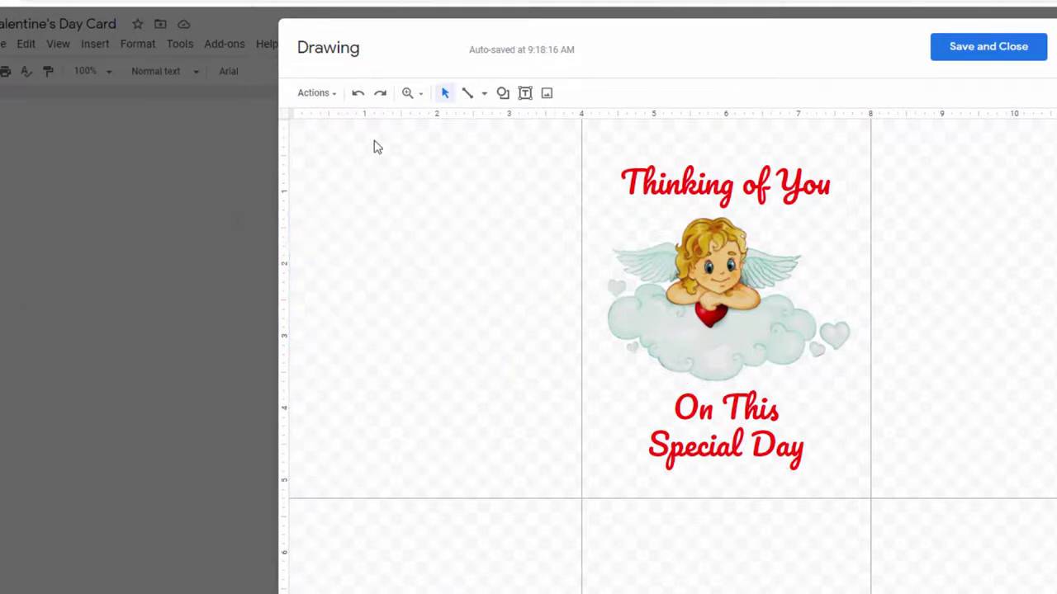
pyautogui.click(525, 94)
pyautogui.moveTo(349, 221); pyautogui.dragTo(791, 271)
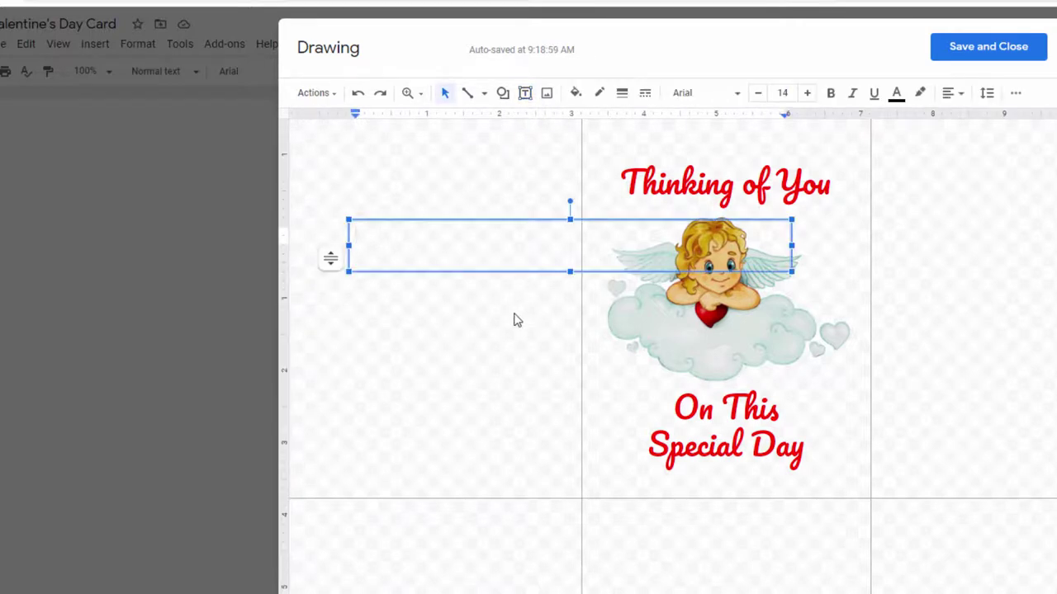
pyautogui.write('Ma')
pyautogui.press('BackSpace')
pyautogui.press('BackSpace')
pyautogui.press('Escape')
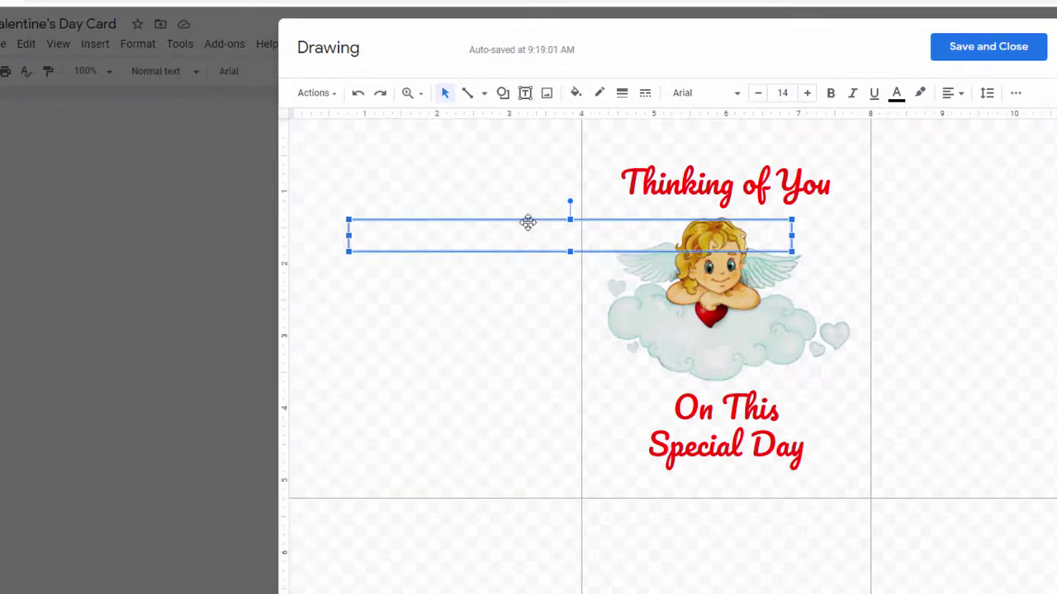
pyautogui.press('Delete')
# Duplicate the "Thinking of You" text box and place the copy in the empty card panel beside the cupid.
pyautogui.click(660, 188)
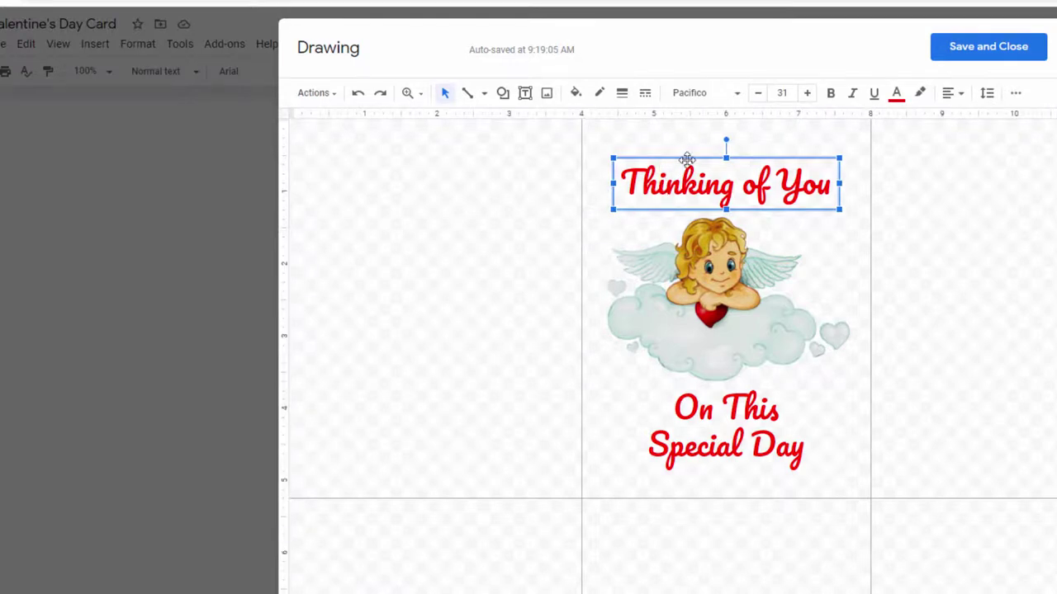
pyautogui.click(401, 255)
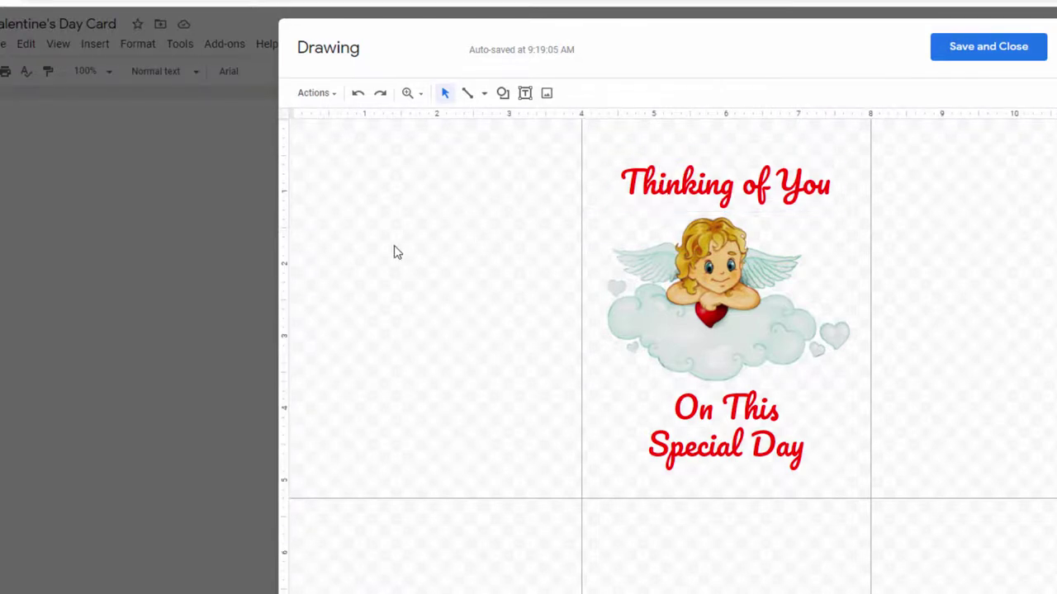
pyautogui.hotkey('ctrl', 'v')
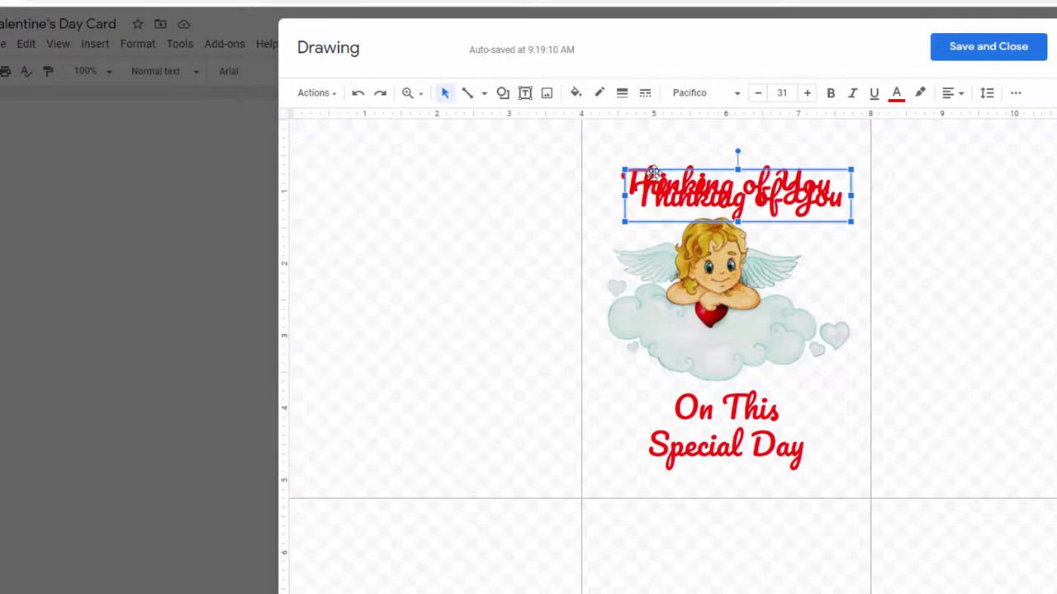
pyautogui.moveTo(649, 171); pyautogui.dragTo(363, 274)
# Reduce the copied "Thinking of You" text to font size 15.
pyautogui.tripleClick(370, 290)
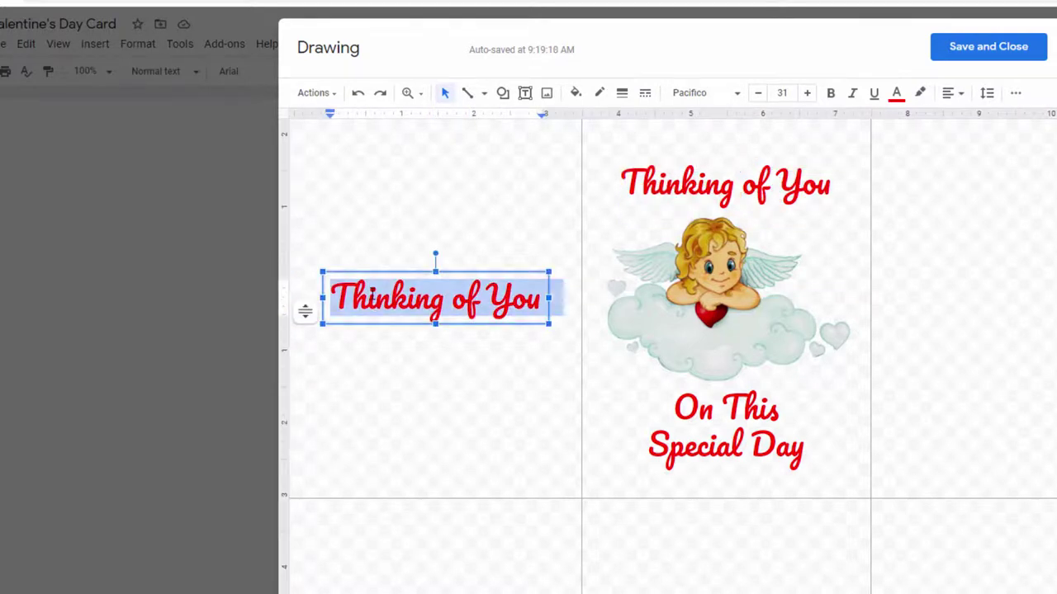
pyautogui.hotkey('ctrl', 'shift', ',')
pyautogui.hotkey('ctrl', 'shift', ',')
pyautogui.hotkey('ctrl', 'shift', ',')
pyautogui.hotkey('ctrl', 'shift', ',')
pyautogui.hotkey('ctrl', 'shift', ',')
pyautogui.hotkey('ctrl', 'shift', ',')
pyautogui.hotkey('ctrl', 'shift', ',')
pyautogui.hotkey('ctrl', 'shift', ',')
pyautogui.hotkey('ctrl', 'shift', ',')
pyautogui.hotkey('ctrl', 'shift', ',')
pyautogui.hotkey('ctrl', 'shift', ',')
pyautogui.hotkey('ctrl', 'shift', ',')
pyautogui.hotkey('ctrl', 'shift', ',')
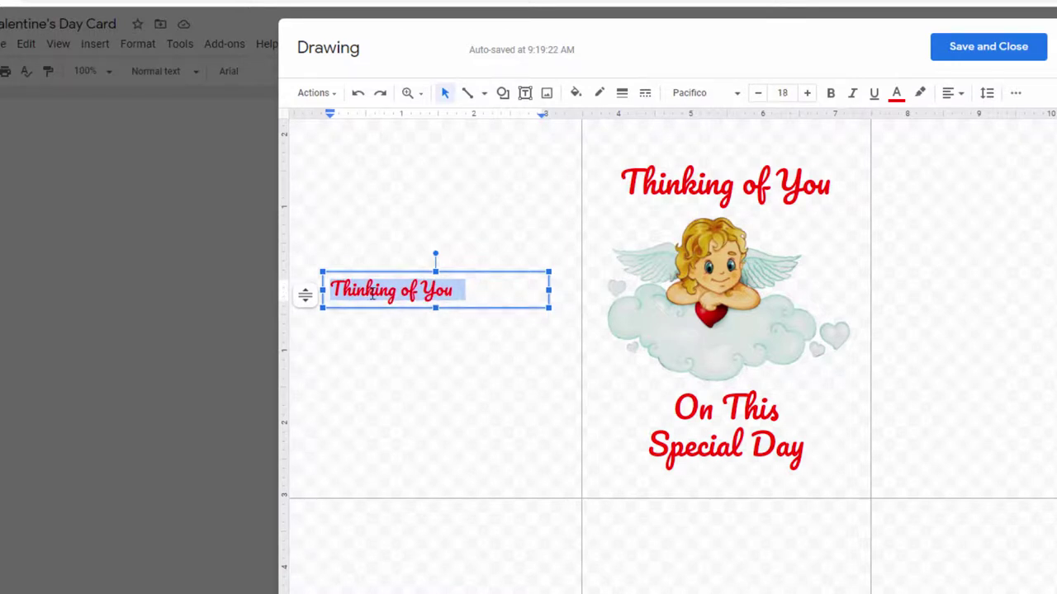
pyautogui.hotkey('ctrl', 'shift', ',')
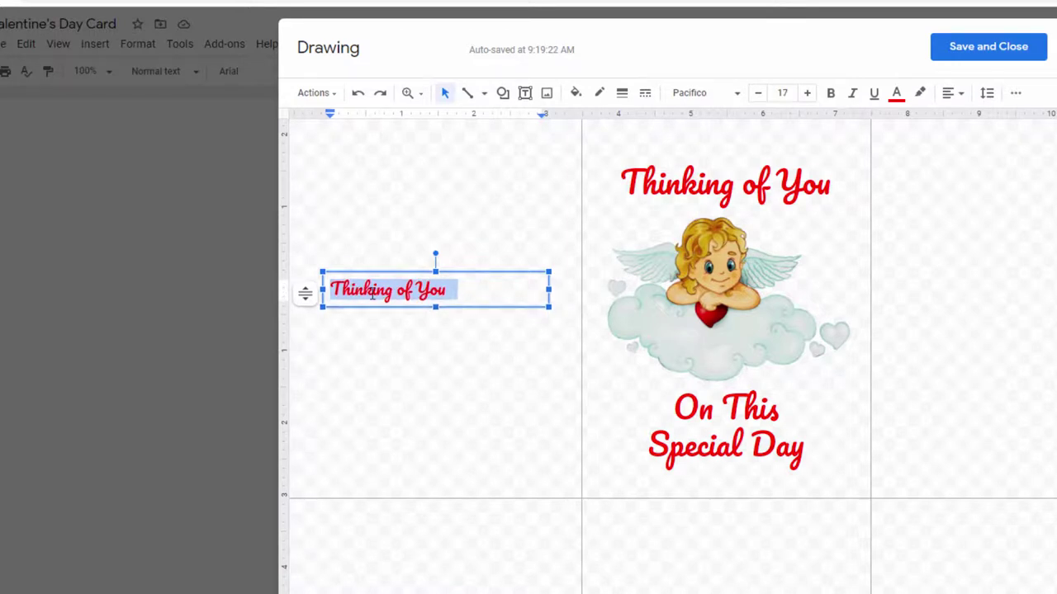
pyautogui.click(756, 94)
pyautogui.click(756, 94)
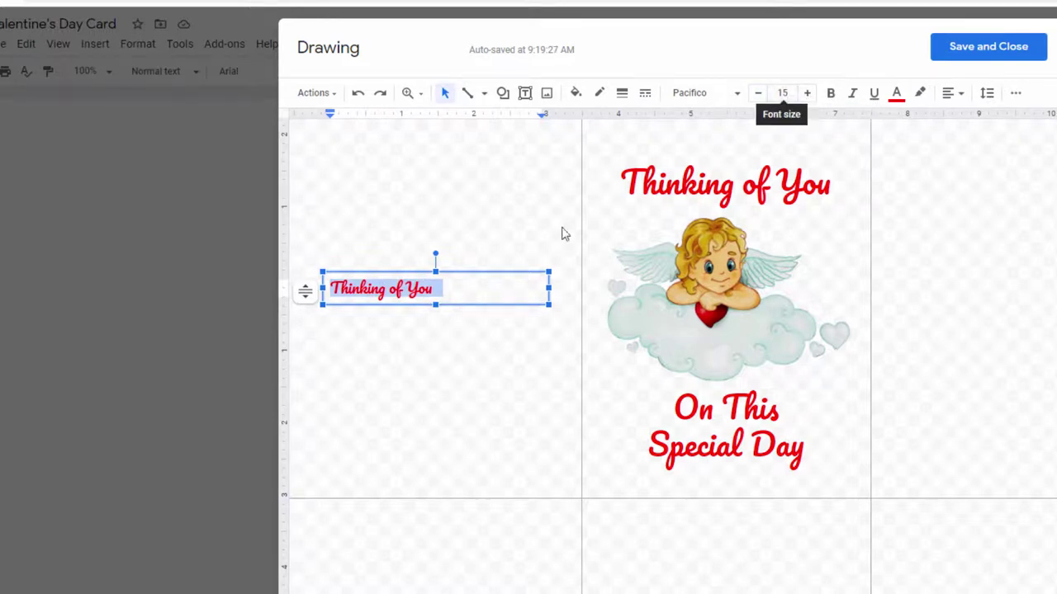
# Replace the copied text with "Made Just For You By:" and enter the maker's first name on a second line.
pyautogui.write('Made')
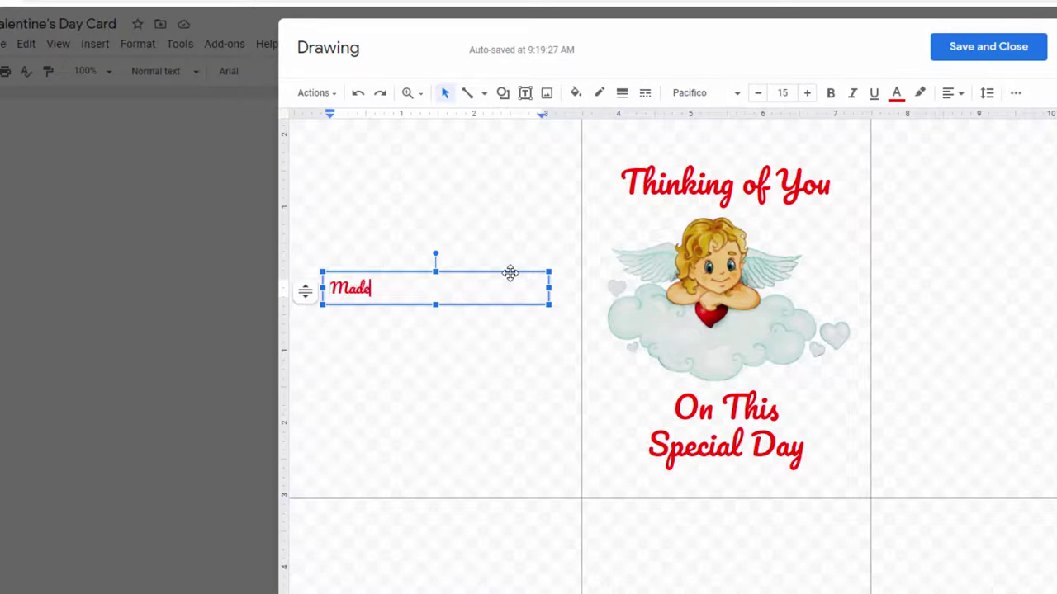
pyautogui.write(' Just For You BY')
pyautogui.press('BackSpace')
pyautogui.write('y:')
pyautogui.press('Return')
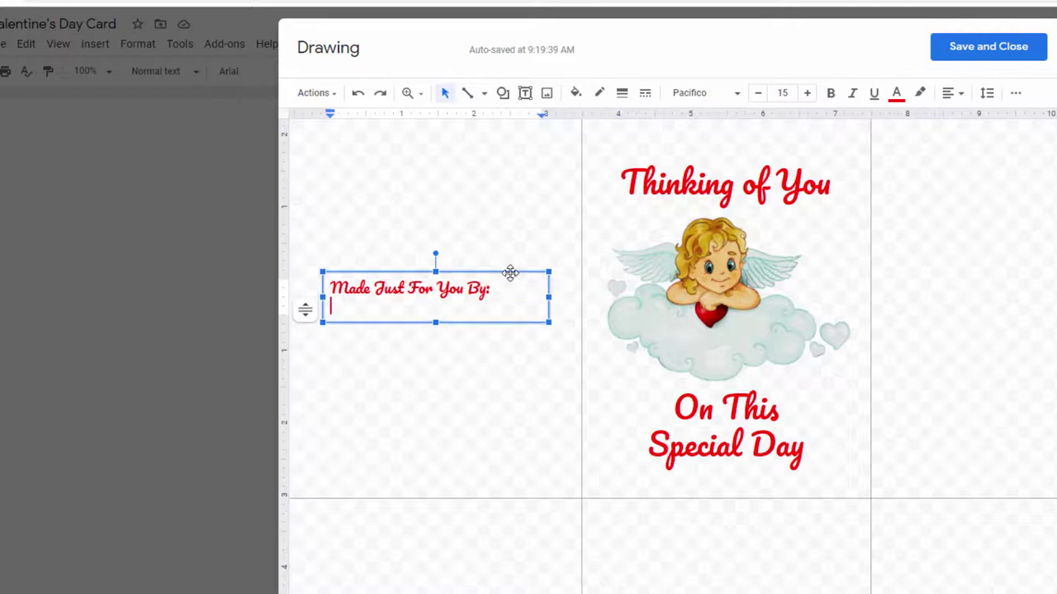
pyautogui.write('Jerry')
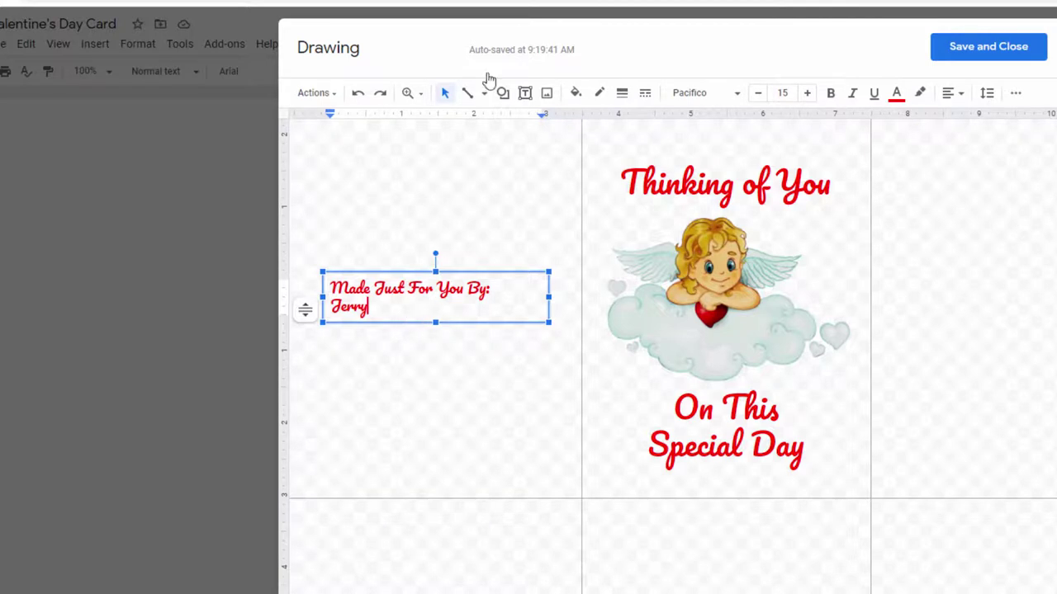
# Centre-align the "Made Just For You By:" line and the name below it.
pyautogui.moveTo(446, 317); pyautogui.dragTo(315, 255)
pyautogui.click(949, 92)
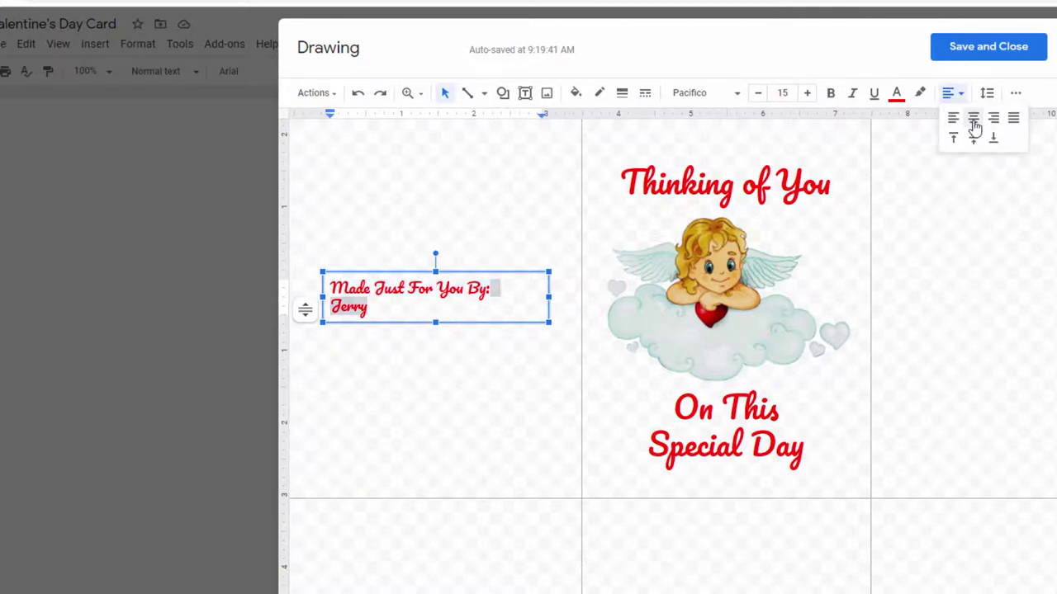
pyautogui.click(974, 116)
pyautogui.click(495, 361)
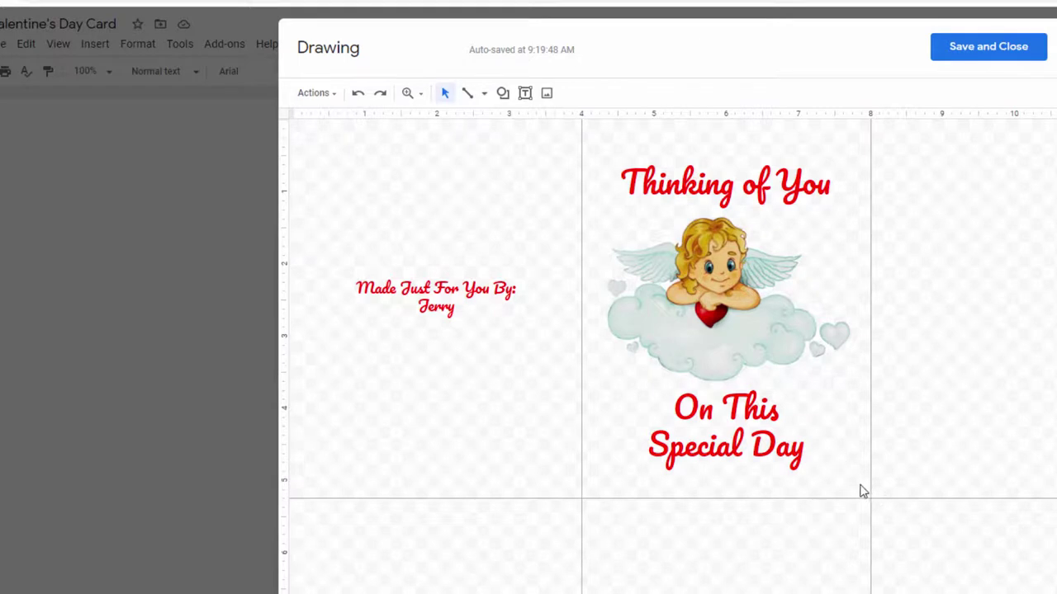
# Group all three text boxes and the cupid image into a single object.
pyautogui.moveTo(860, 485); pyautogui.dragTo(306, 128)
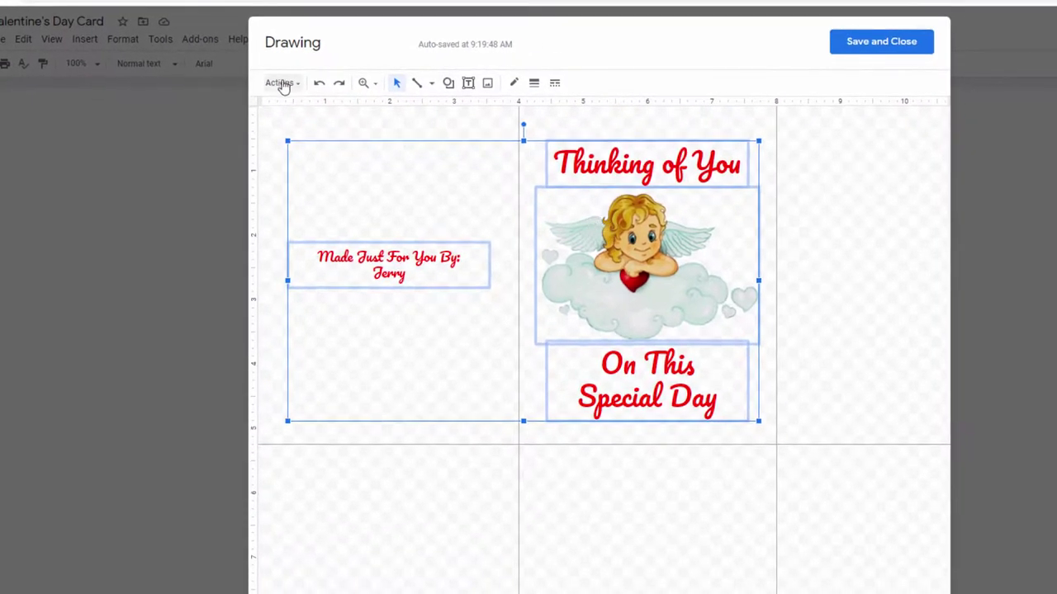
pyautogui.click(282, 83)
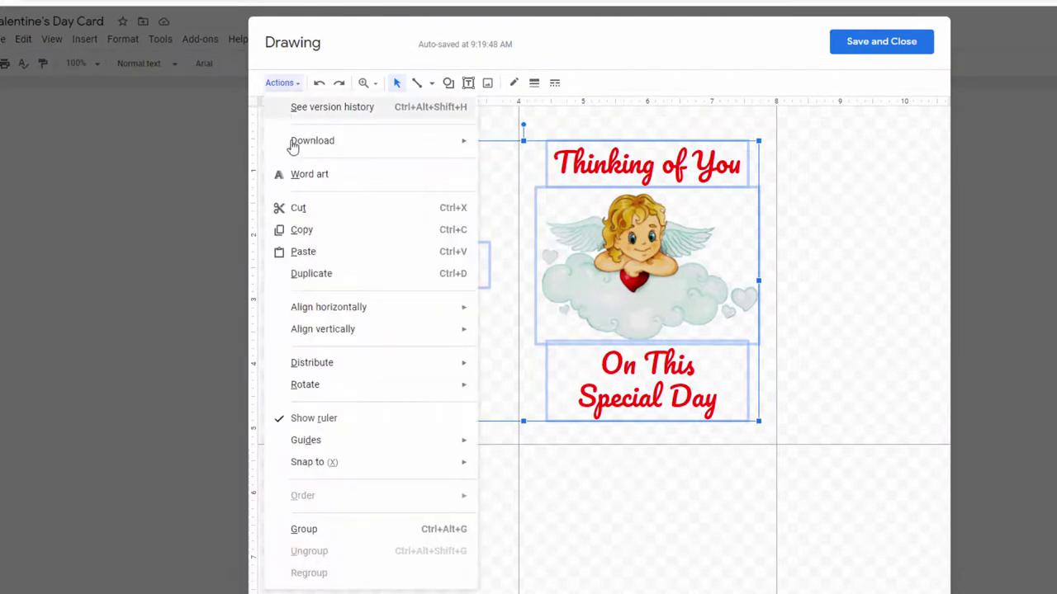
pyautogui.click(447, 532)
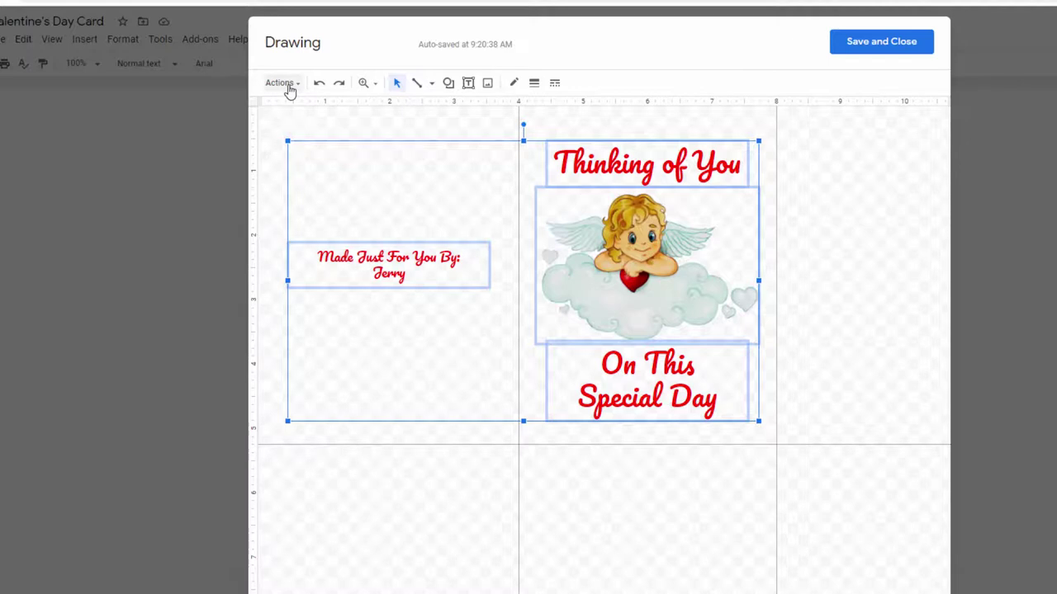
# Rotate the grouped card texts and cupid image clockwise by 90° twice to turn them upside down.
pyautogui.click(289, 113)
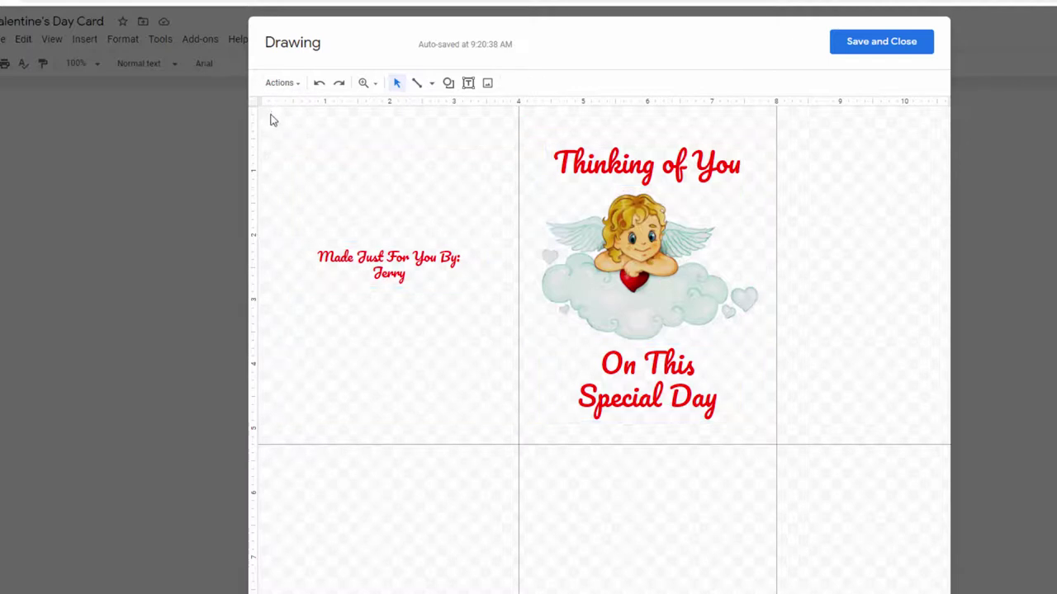
pyautogui.moveTo(274, 121); pyautogui.dragTo(810, 484)
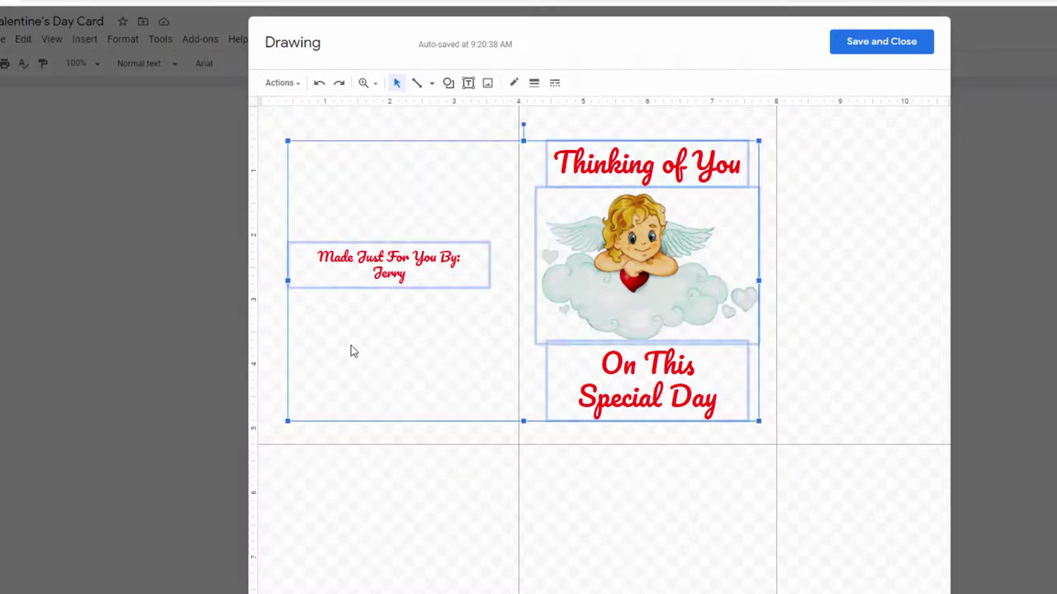
pyautogui.click(282, 83)
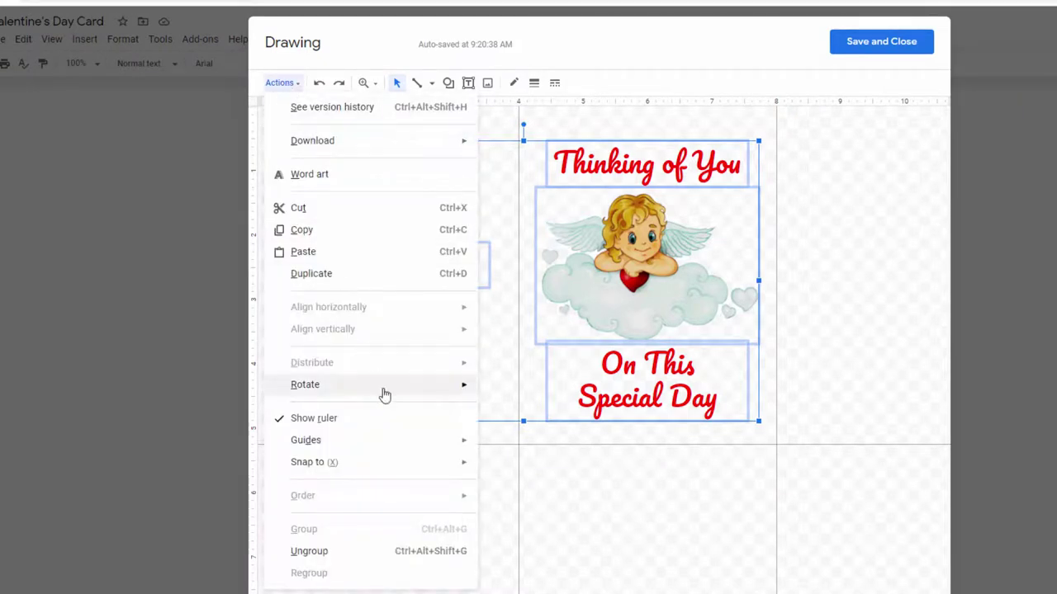
pyautogui.moveTo(385, 395)
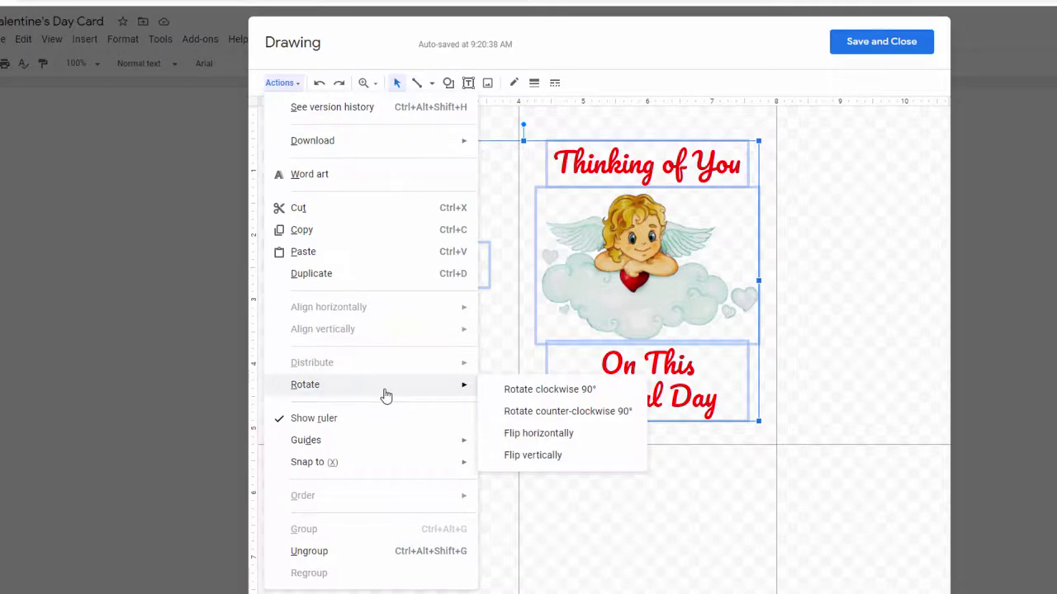
pyautogui.click(509, 398)
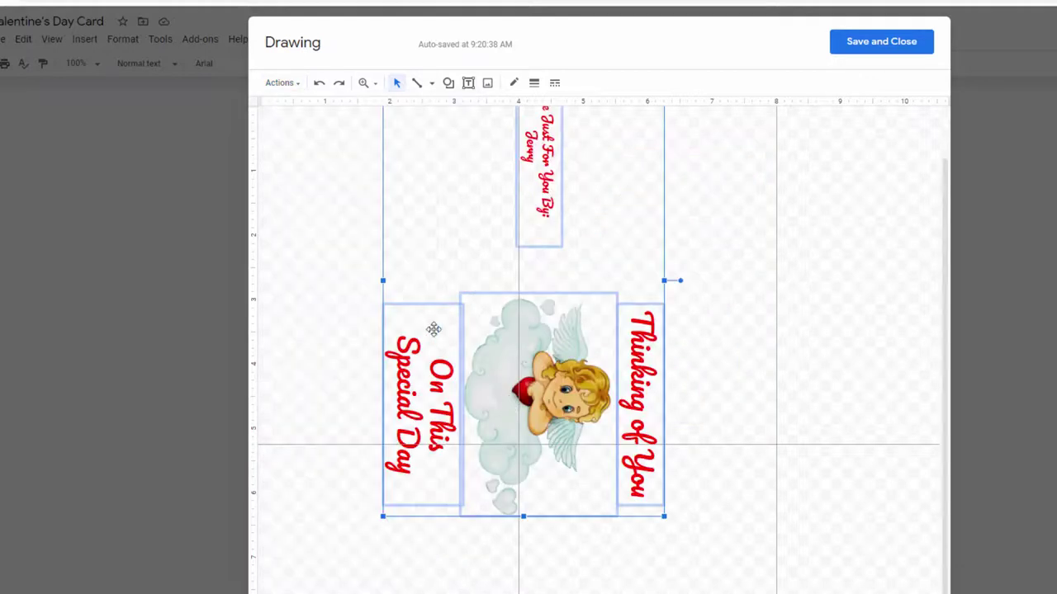
pyautogui.click(281, 82)
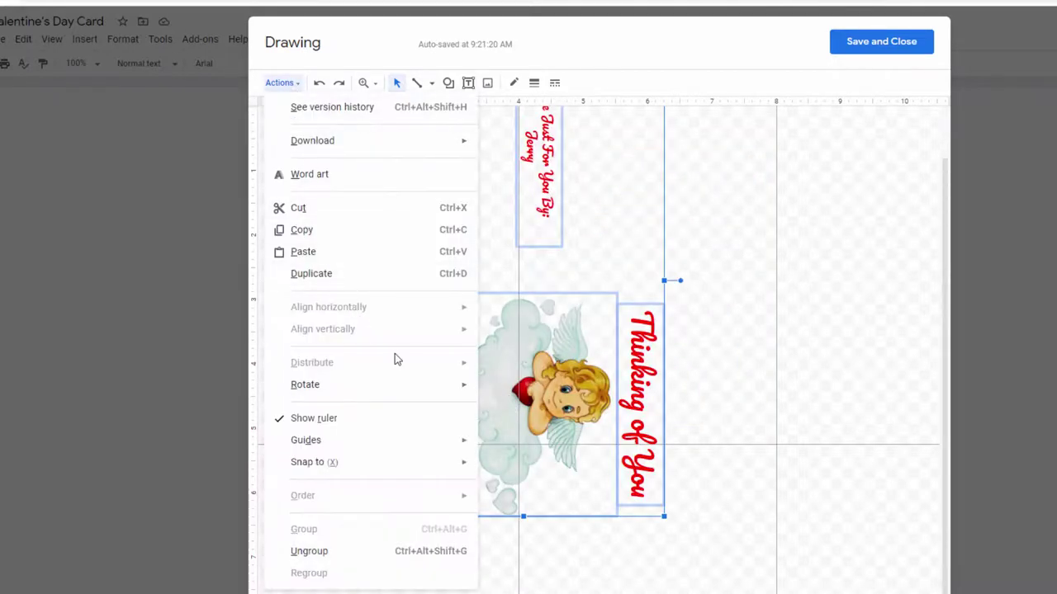
pyautogui.moveTo(408, 386)
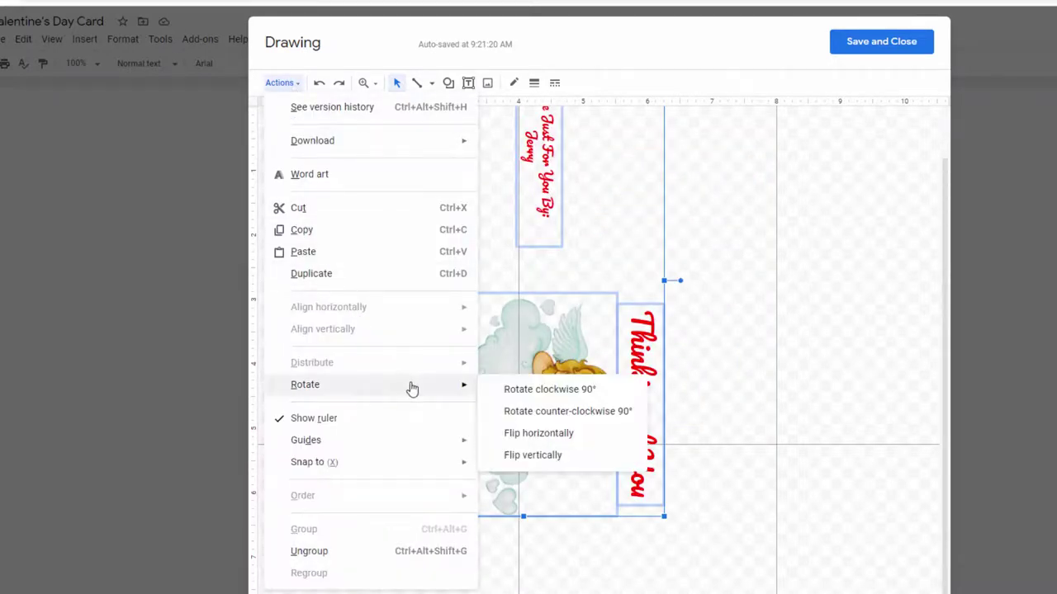
pyautogui.click(504, 395)
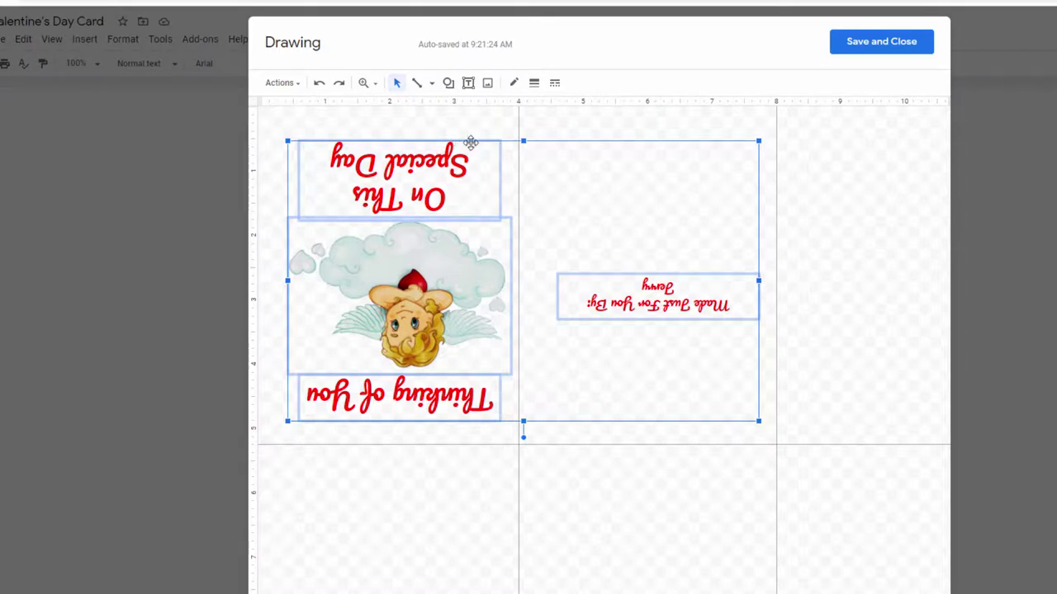
# Nudge the rotated group toward the upper-left corner of the canvas, then save and close the drawing.
pyautogui.moveTo(470, 141); pyautogui.dragTo(458, 144)
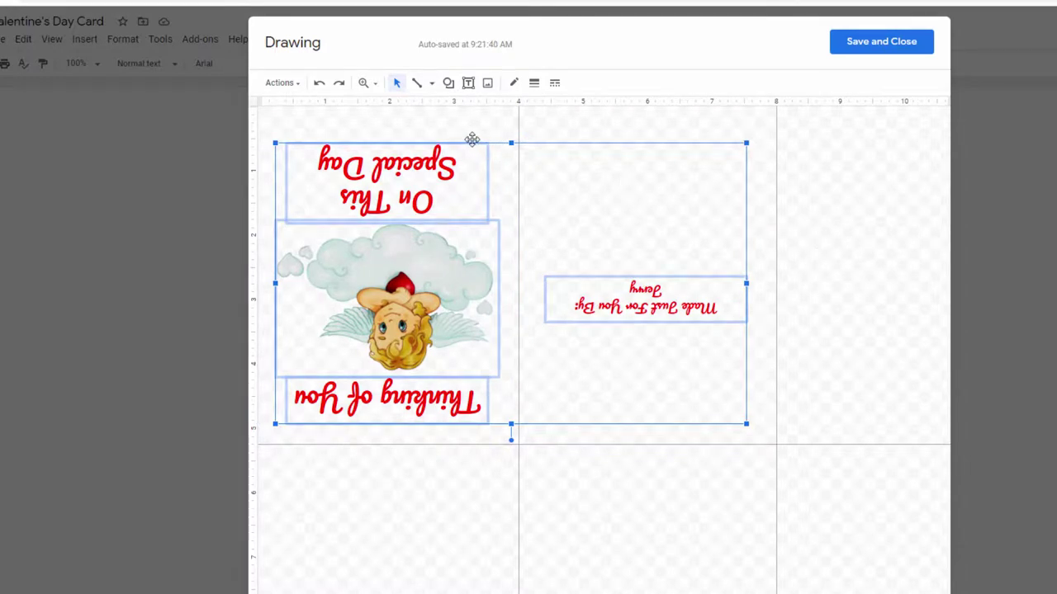
pyautogui.moveTo(472, 139); pyautogui.dragTo(471, 127)
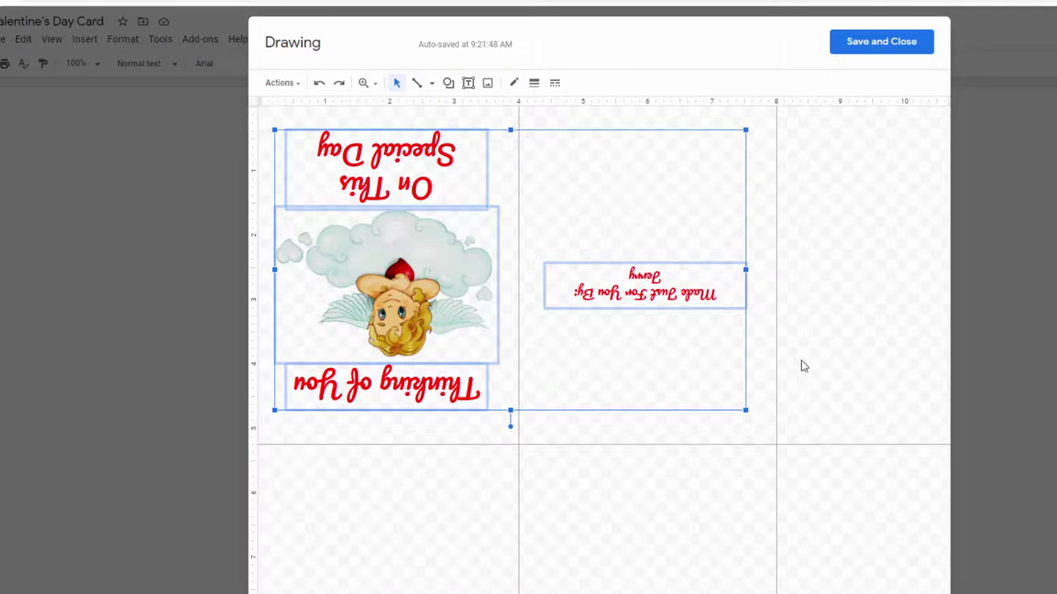
pyautogui.click(848, 276)
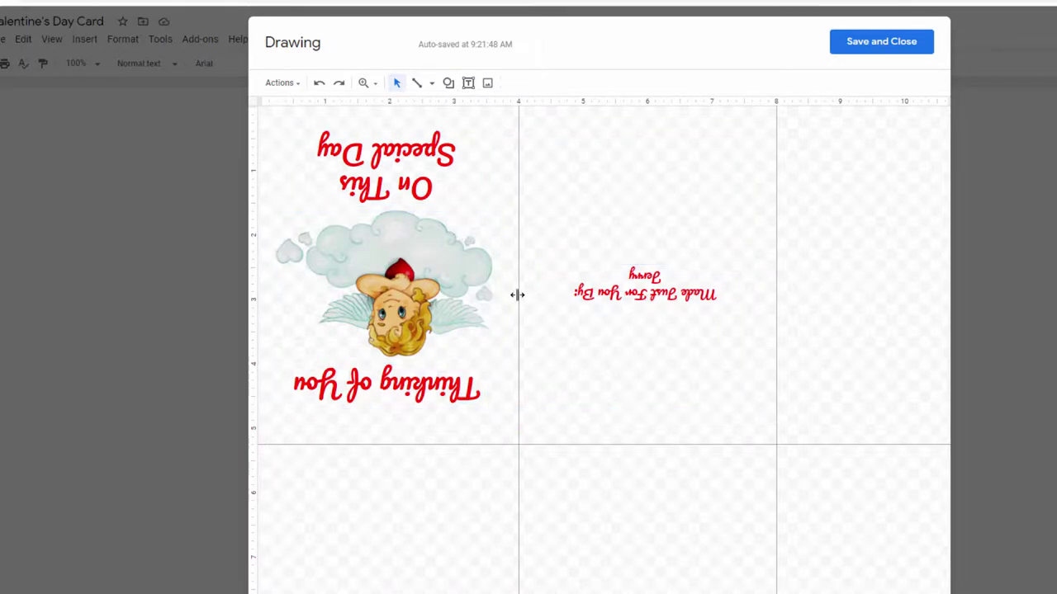
pyautogui.click(891, 50)
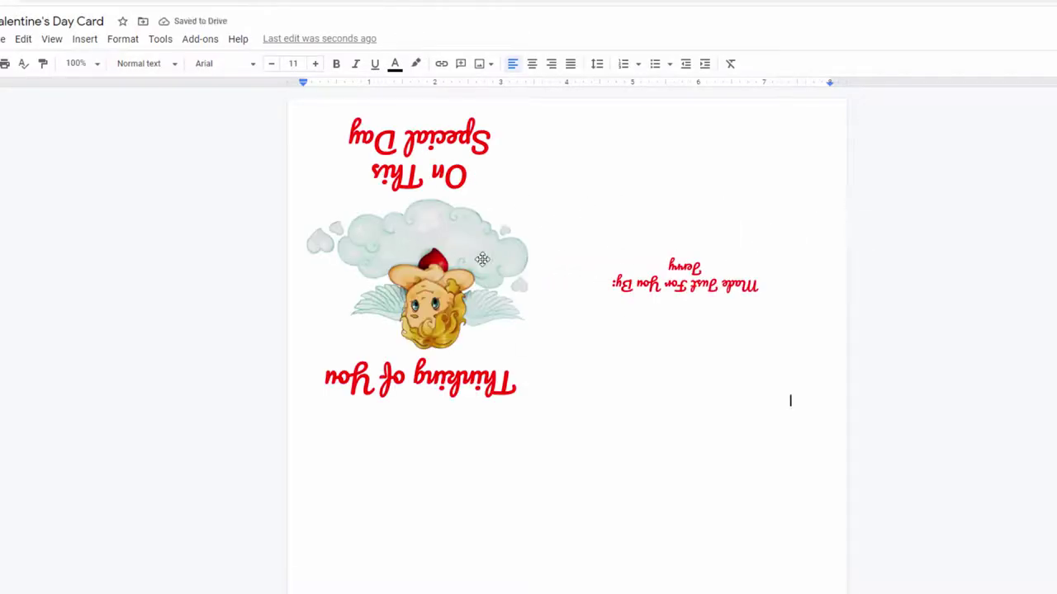
# Set the inserted drawing to wrap text with a 0" margin.
pyautogui.click(459, 266)
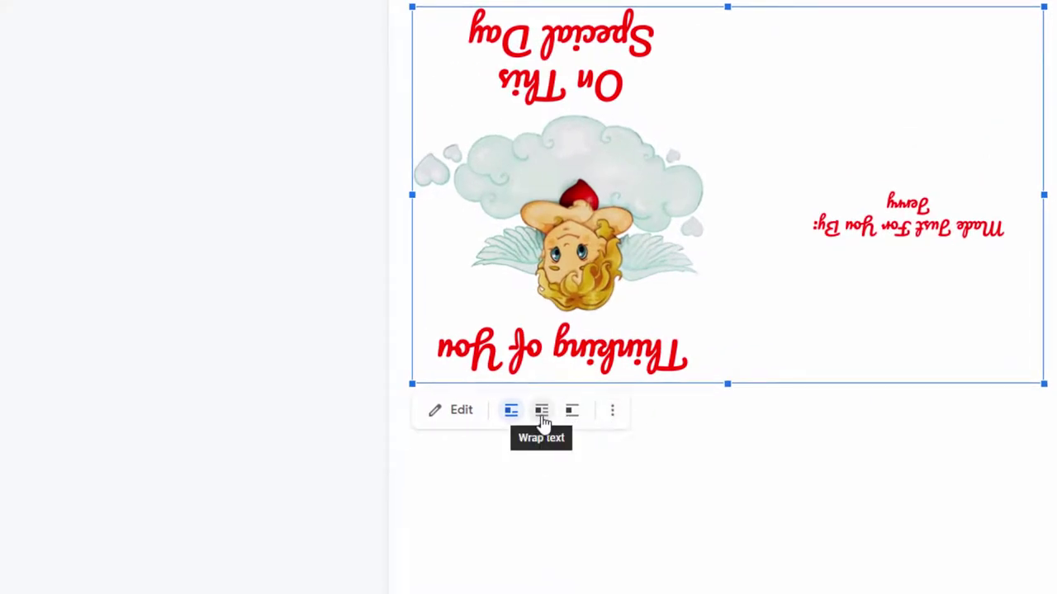
pyautogui.click(541, 420)
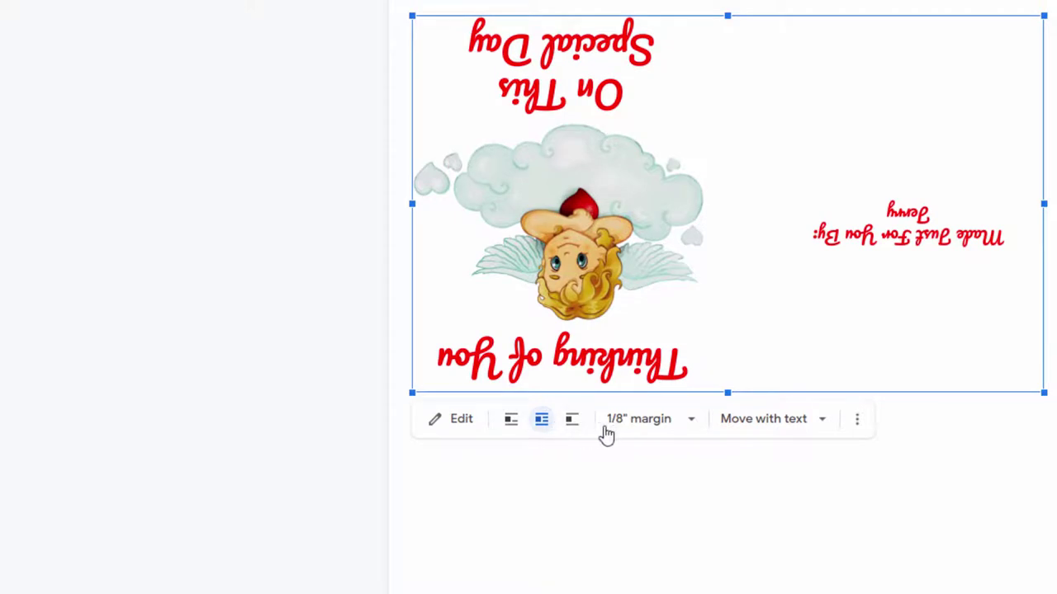
pyautogui.click(642, 421)
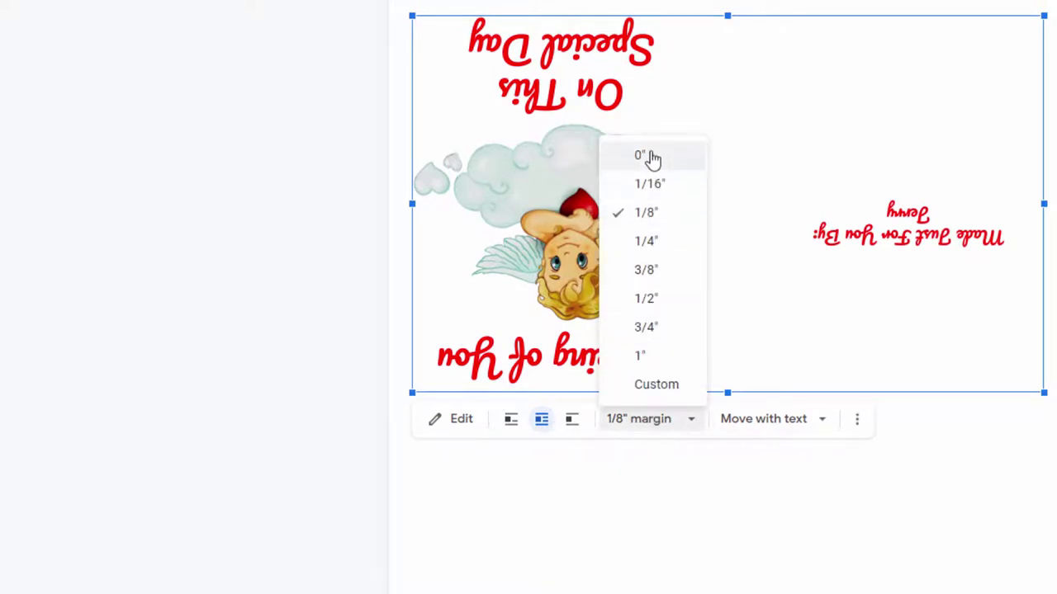
pyautogui.click(650, 157)
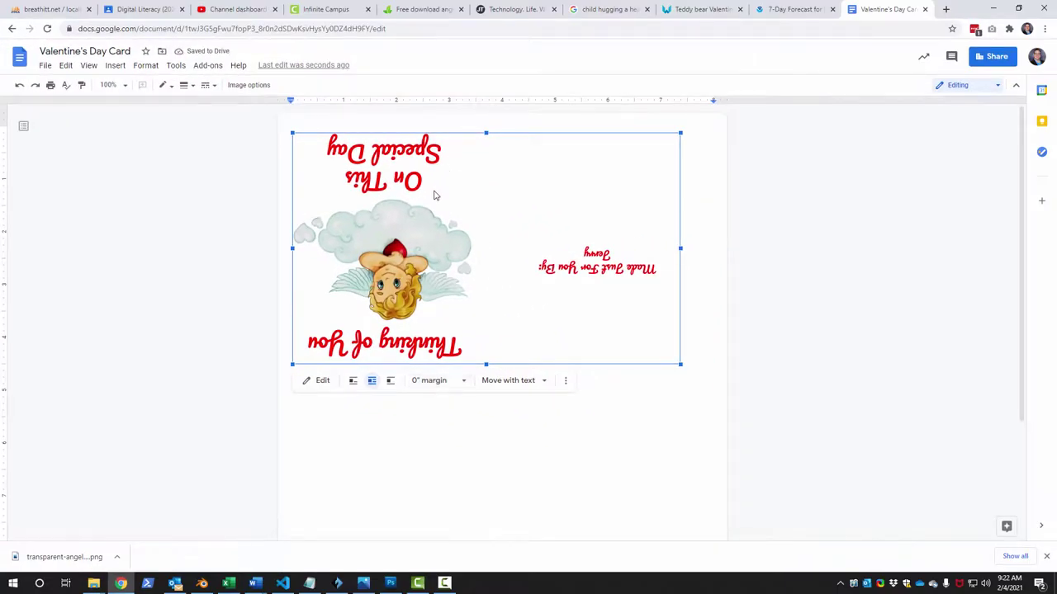
# Move the drawing slightly right and up to centre it across the upper half of the page.
pyautogui.moveTo(434, 195); pyautogui.dragTo(454, 195)
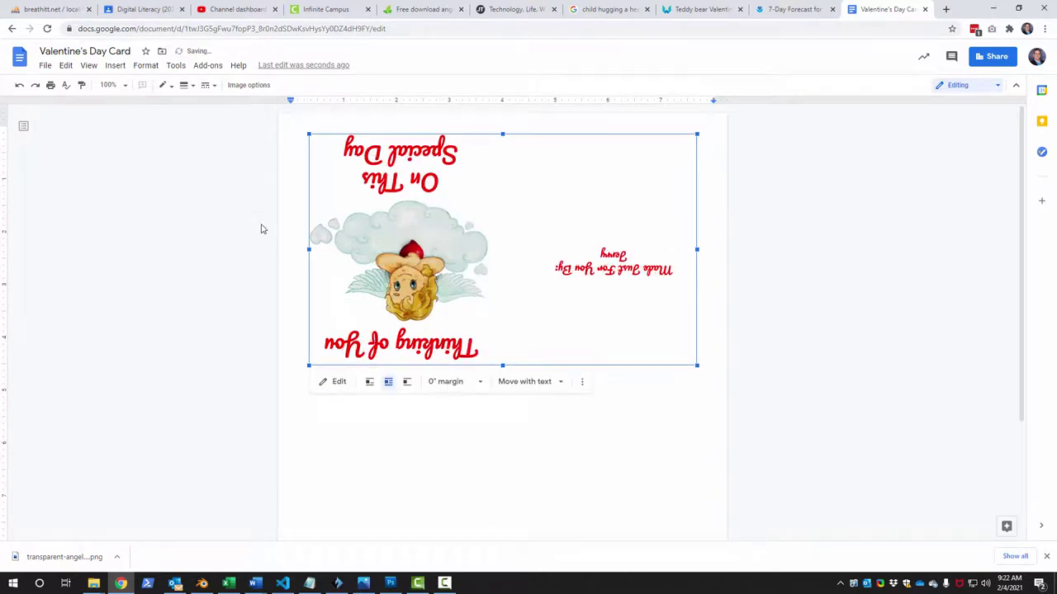
pyautogui.moveTo(499, 261); pyautogui.dragTo(499, 239)
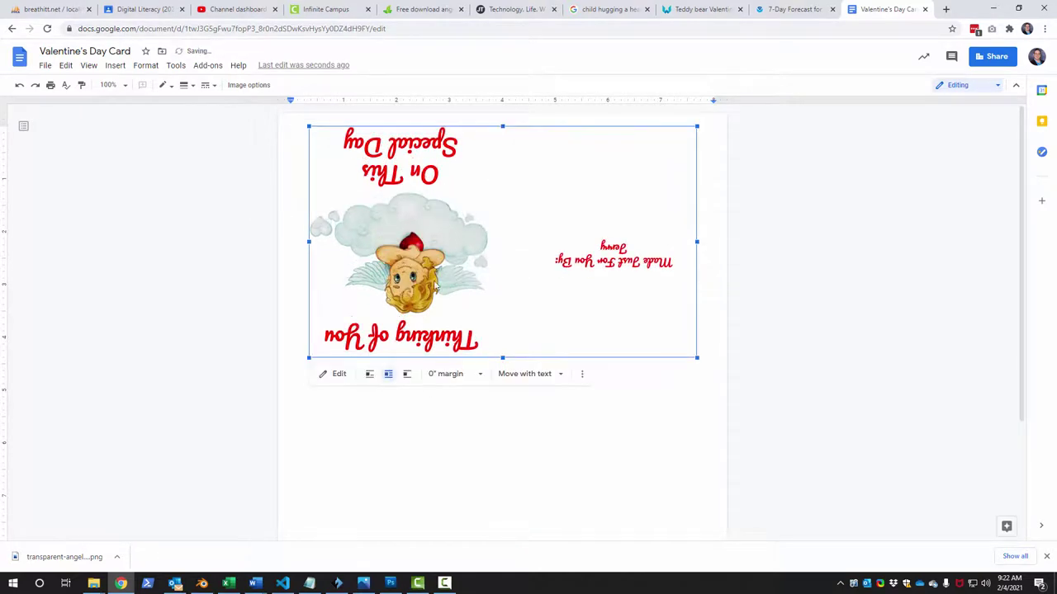
pyautogui.click(219, 291)
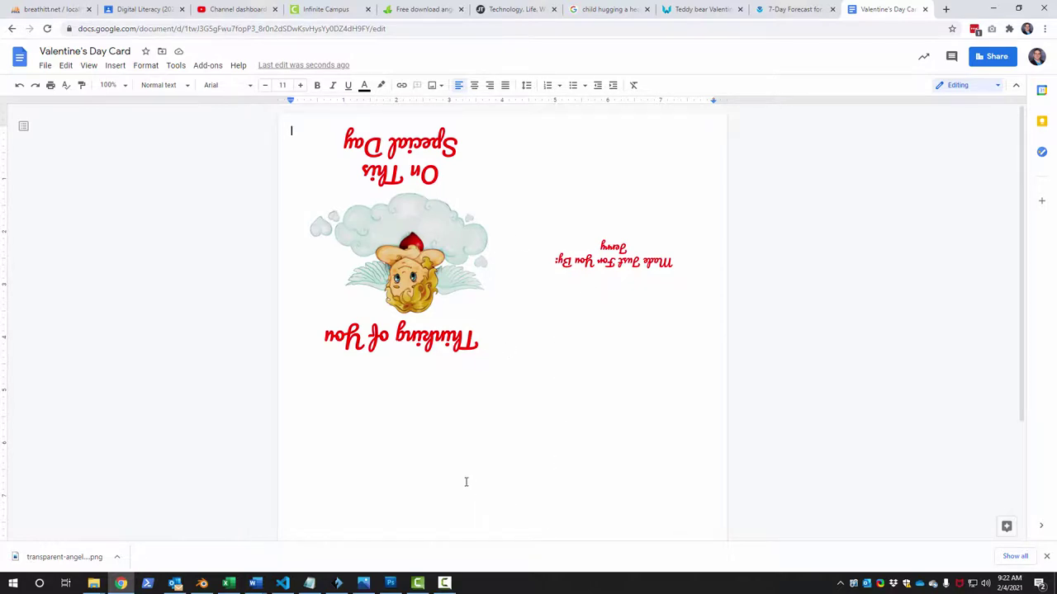
# Copy the drawing, paste it into the document and place the duplicate in the lower half of the page.
pyautogui.scroll(-3, 455, 473)
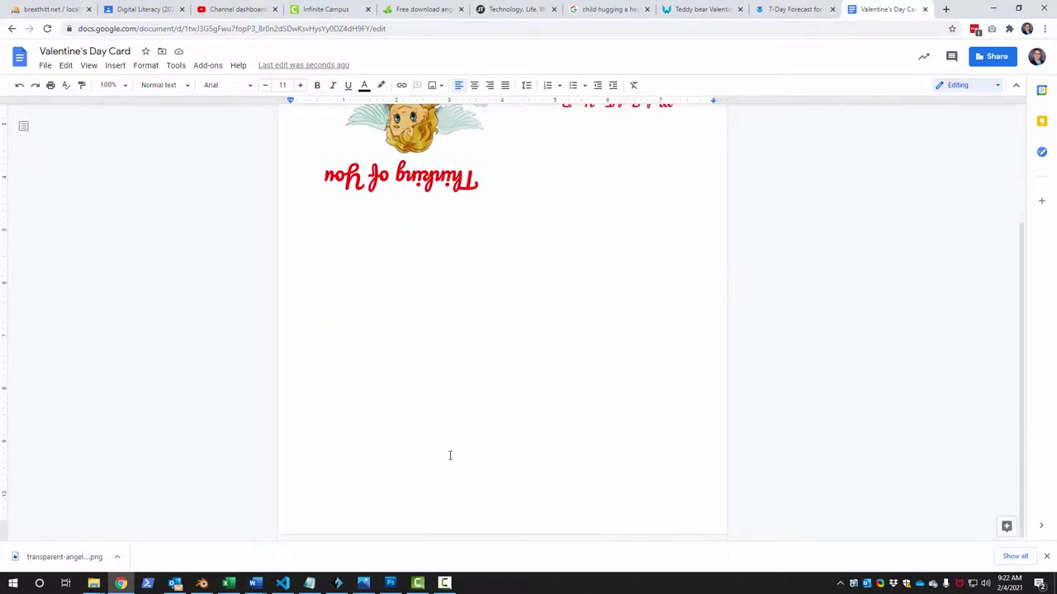
pyautogui.scroll(1, 450, 456)
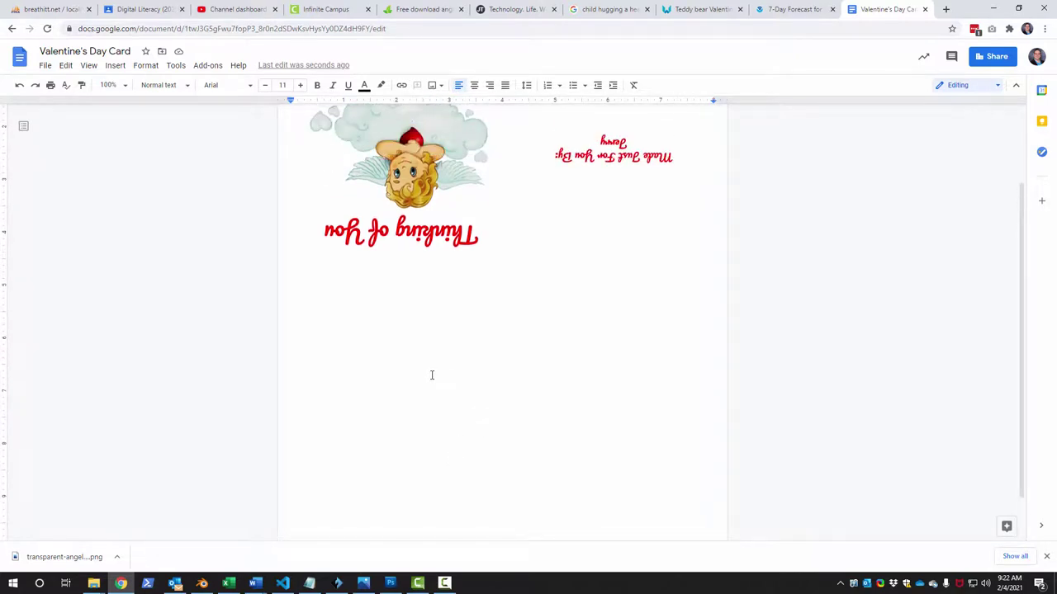
pyautogui.scroll(2, 431, 375)
pyautogui.click(426, 268)
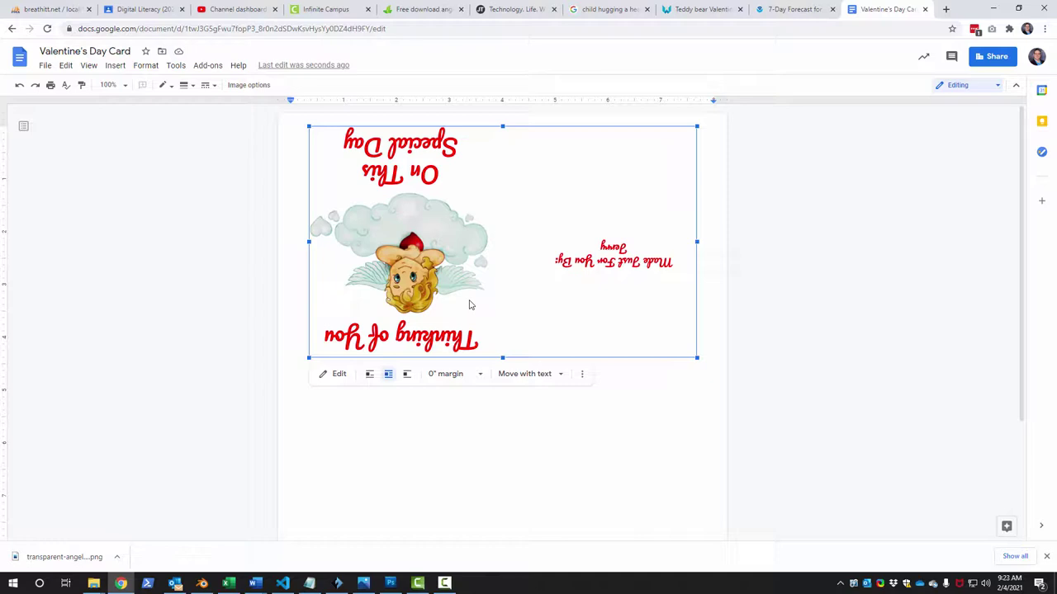
pyautogui.click(505, 465)
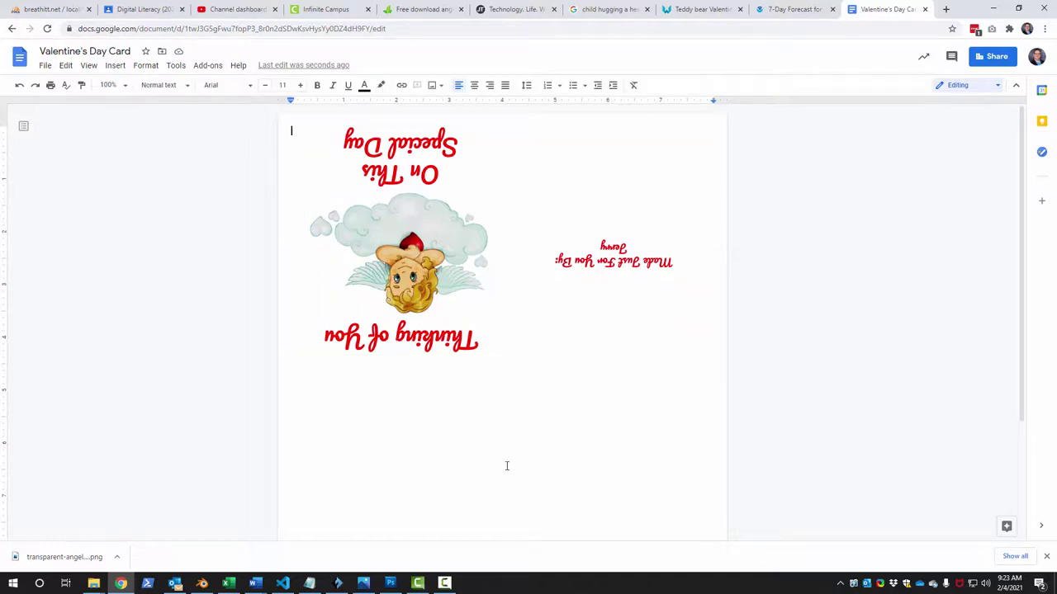
pyautogui.scroll(-2, 505, 440)
pyautogui.scroll(2, 504, 433)
pyautogui.hotkey('ctrl', 'v')
pyautogui.moveTo(406, 146); pyautogui.dragTo(424, 320)
pyautogui.scroll(1, 470, 373)
pyautogui.scroll(-2, 467, 384)
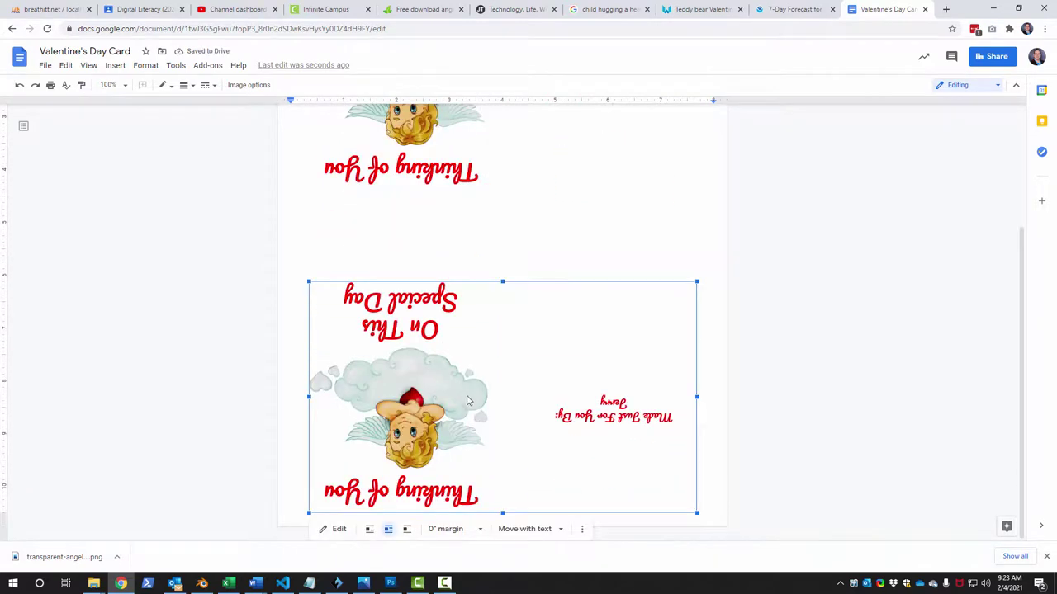
# Open the lower duplicate drawing for editing and delete its entire group of texts and cupid image.
pyautogui.doubleClick(404, 407)
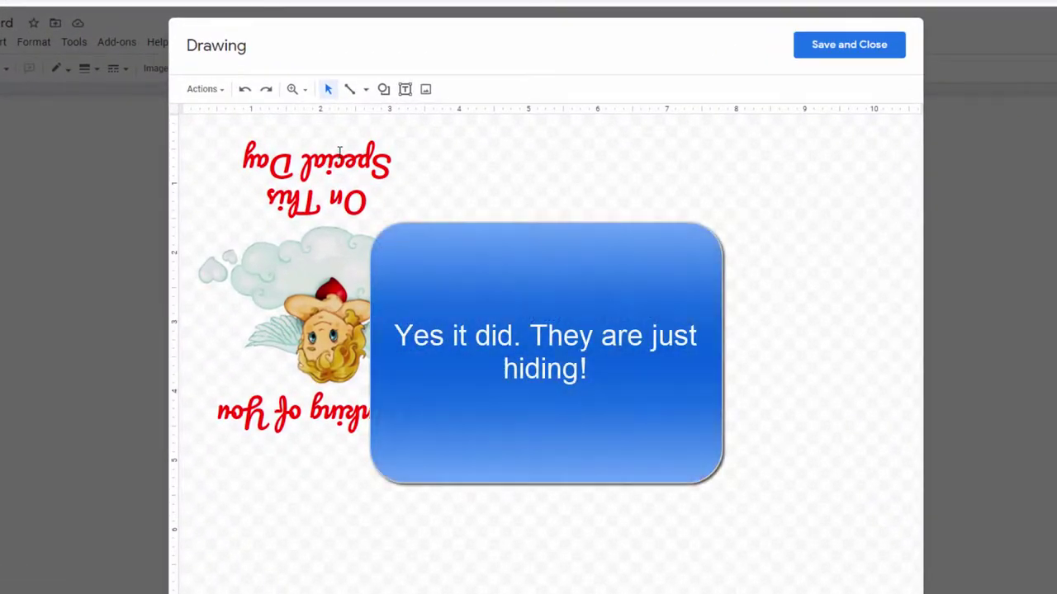
pyautogui.click(340, 154)
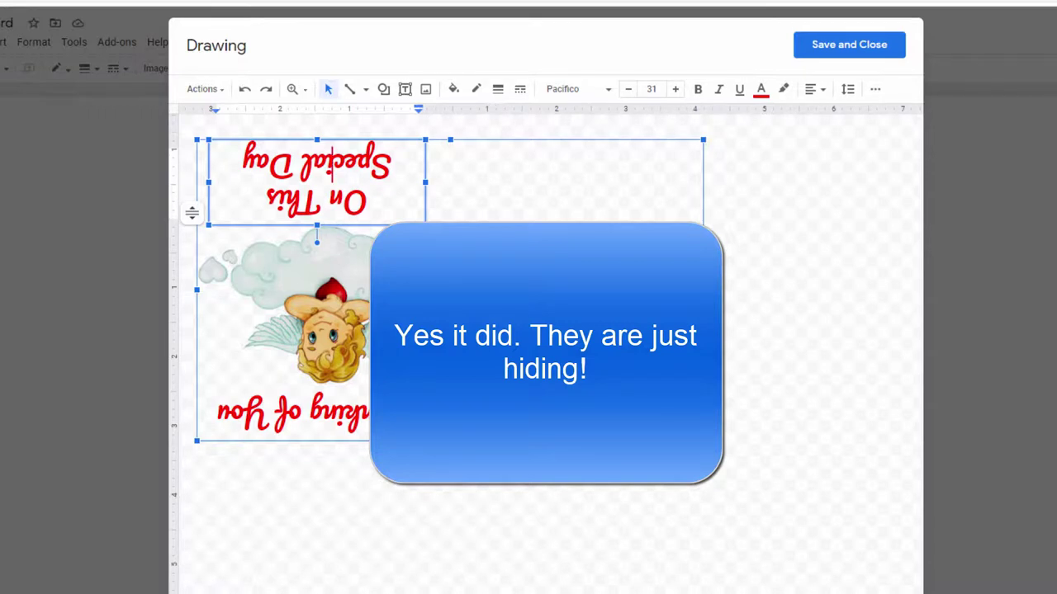
pyautogui.click(396, 225)
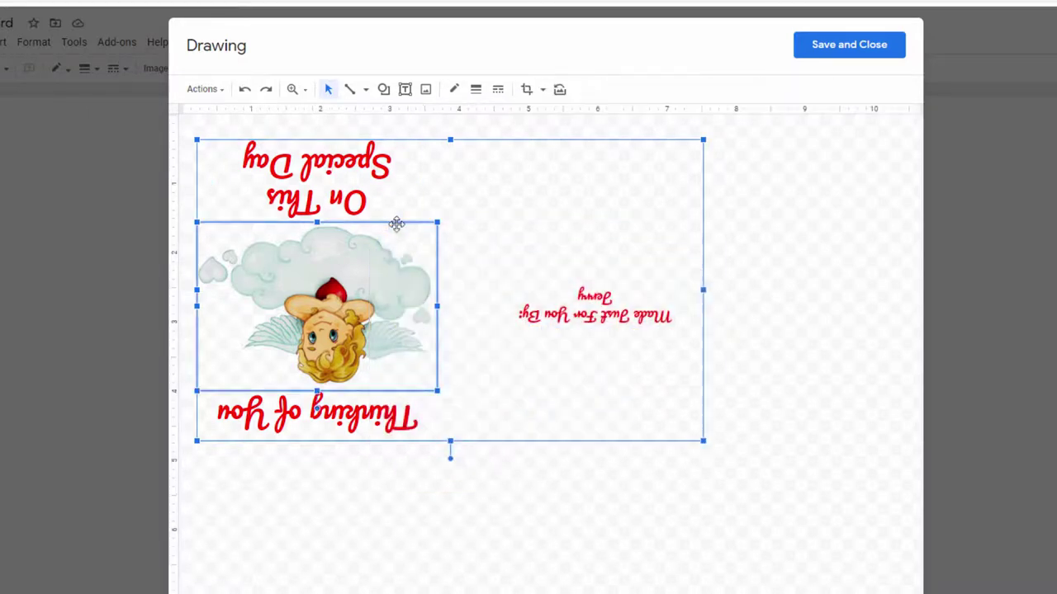
pyautogui.click(759, 471)
pyautogui.moveTo(748, 497); pyautogui.dragTo(76, 172)
pyautogui.moveTo(203, 151); pyautogui.dragTo(198, 130)
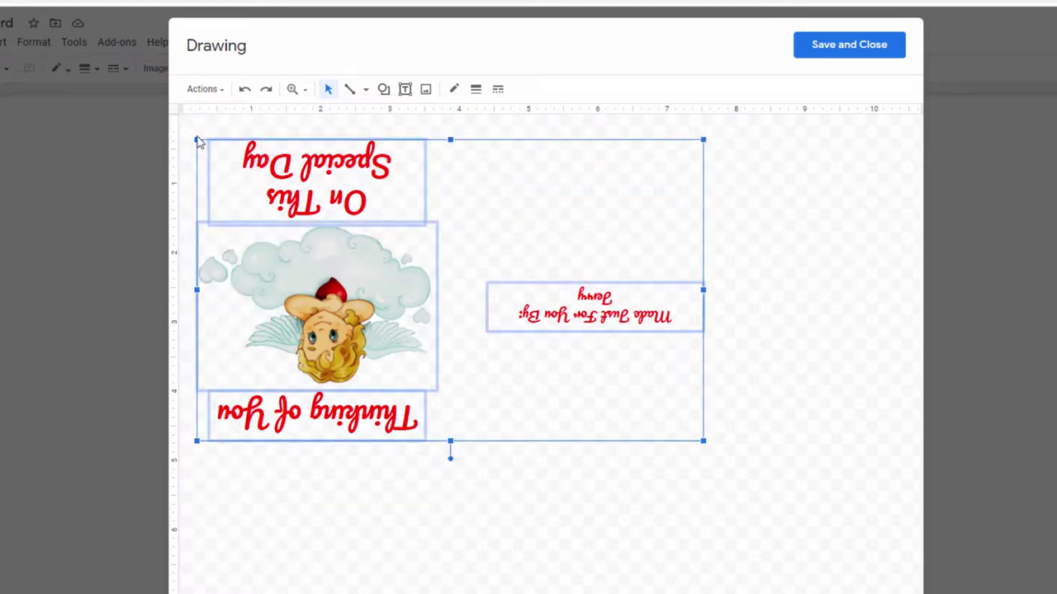
pyautogui.press('Delete')
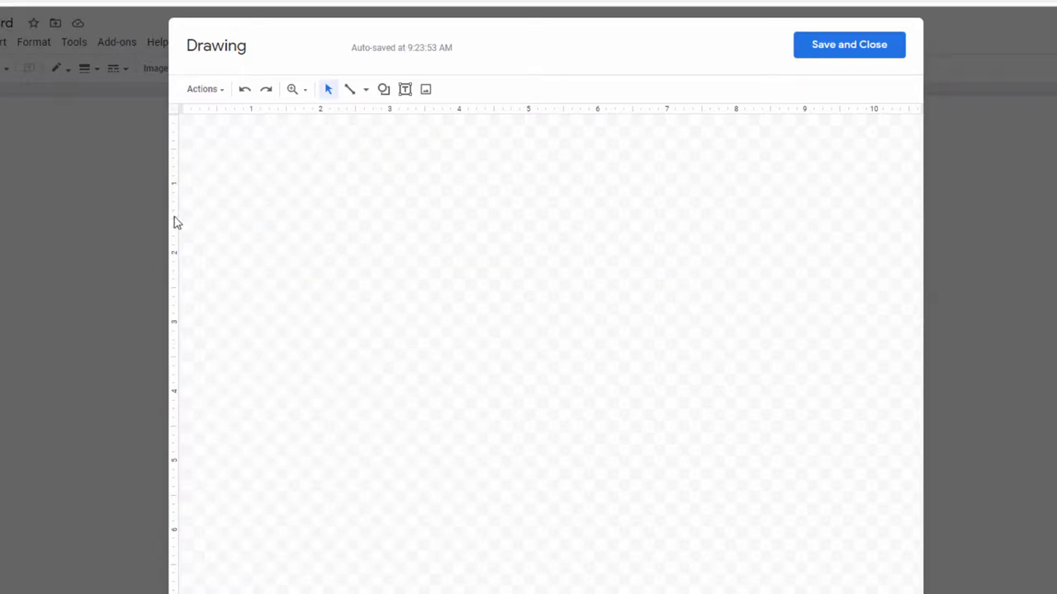
# Bring back the hidden guides by adding a vertical guide, and delete that extra guide beside the 4-inch one.
pyautogui.moveTo(175, 222); pyautogui.dragTo(460, 251)
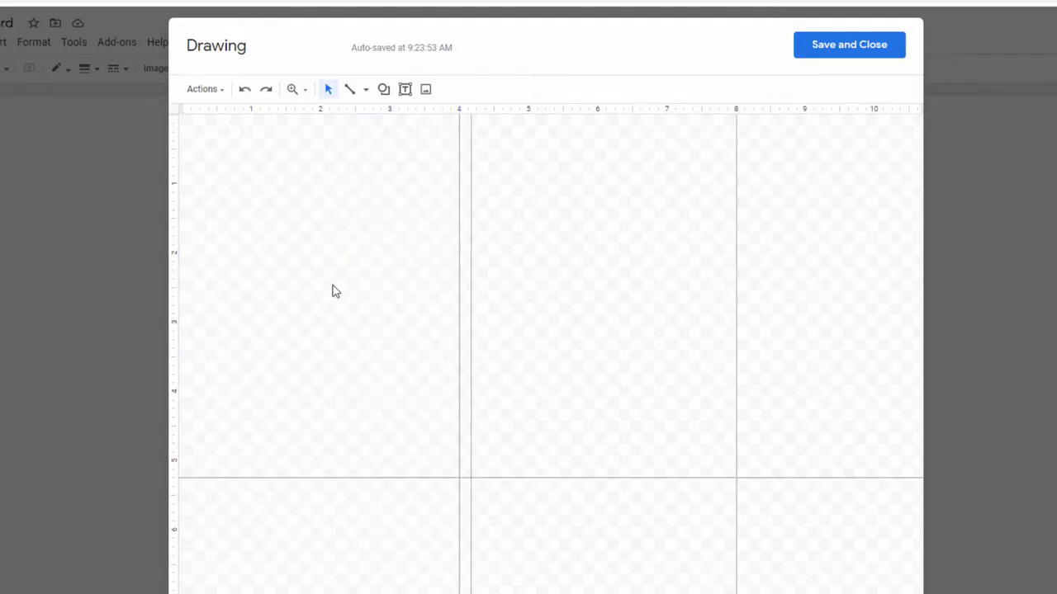
pyautogui.rightClick(471, 300)
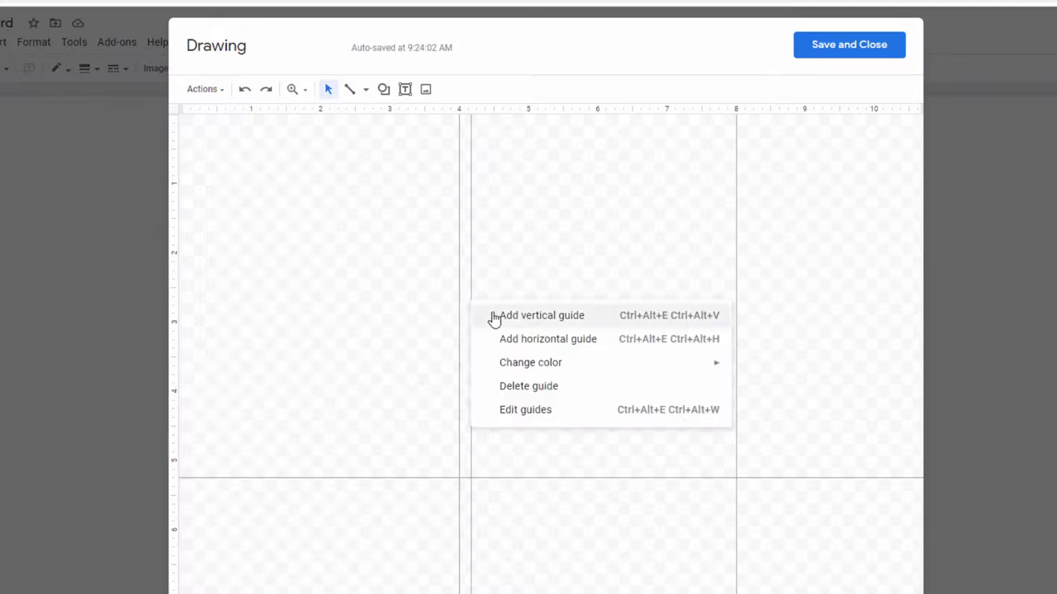
pyautogui.click(548, 393)
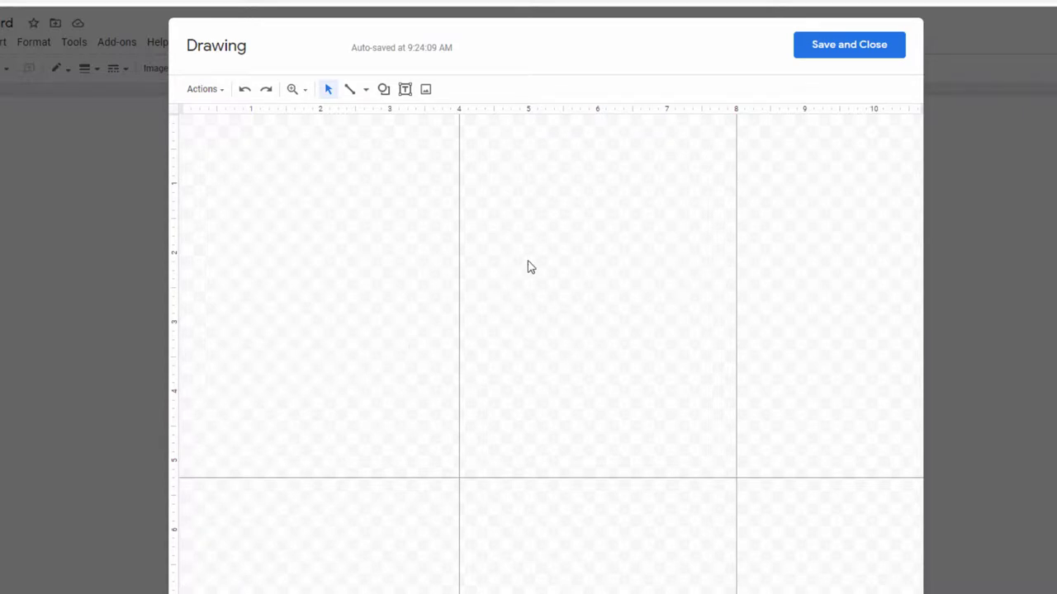
# Draw a text box about 3.4 inches wide near the top between the 4- and 8-inch guides, with Pacifico font and purple text.
pyautogui.click(404, 91)
pyautogui.moveTo(481, 147); pyautogui.dragTo(717, 227)
pyautogui.click(555, 93)
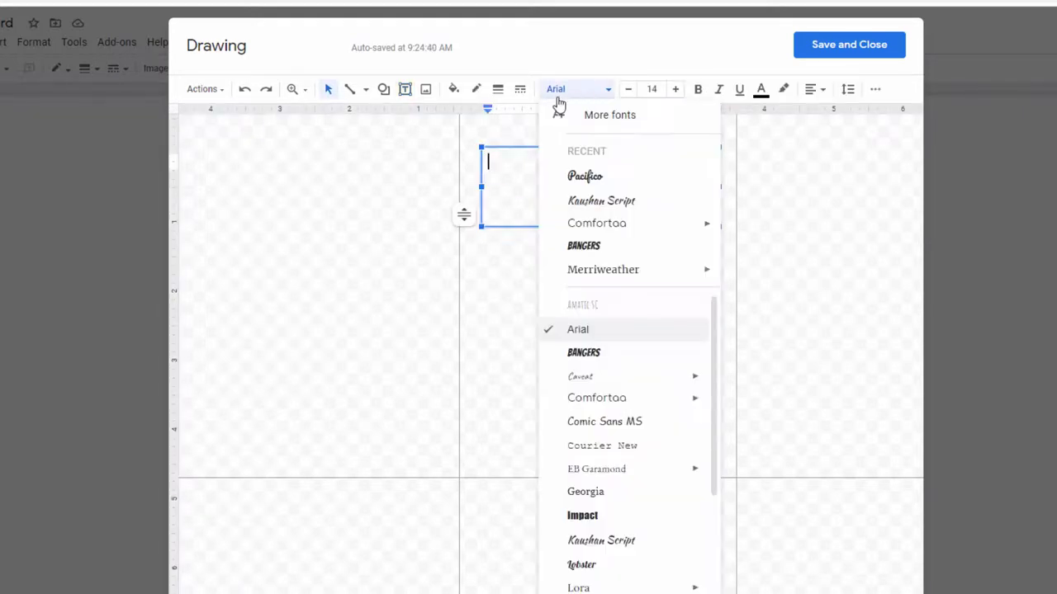
pyautogui.click(601, 177)
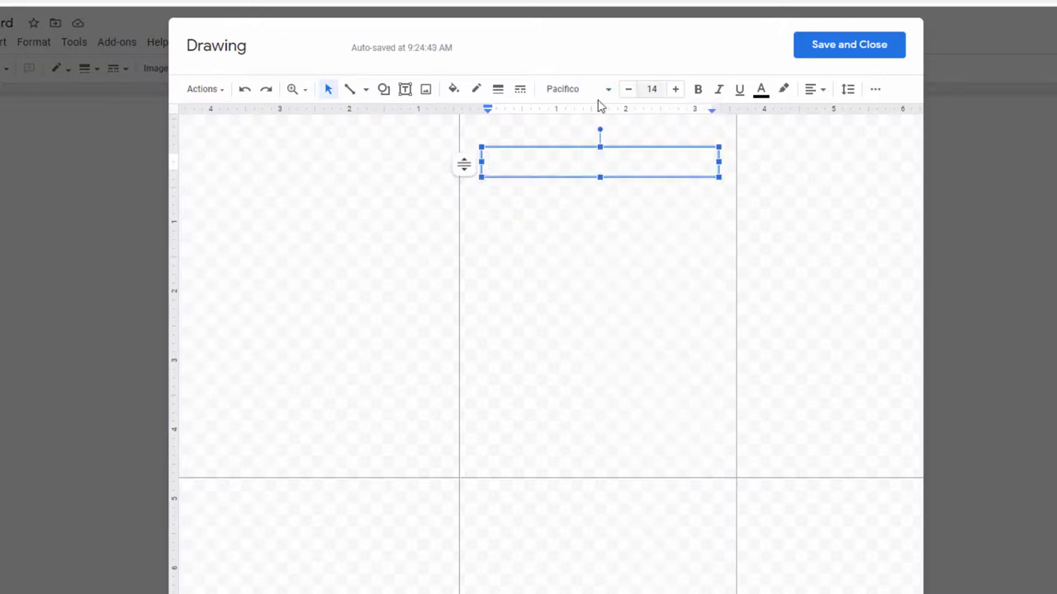
pyautogui.click(763, 91)
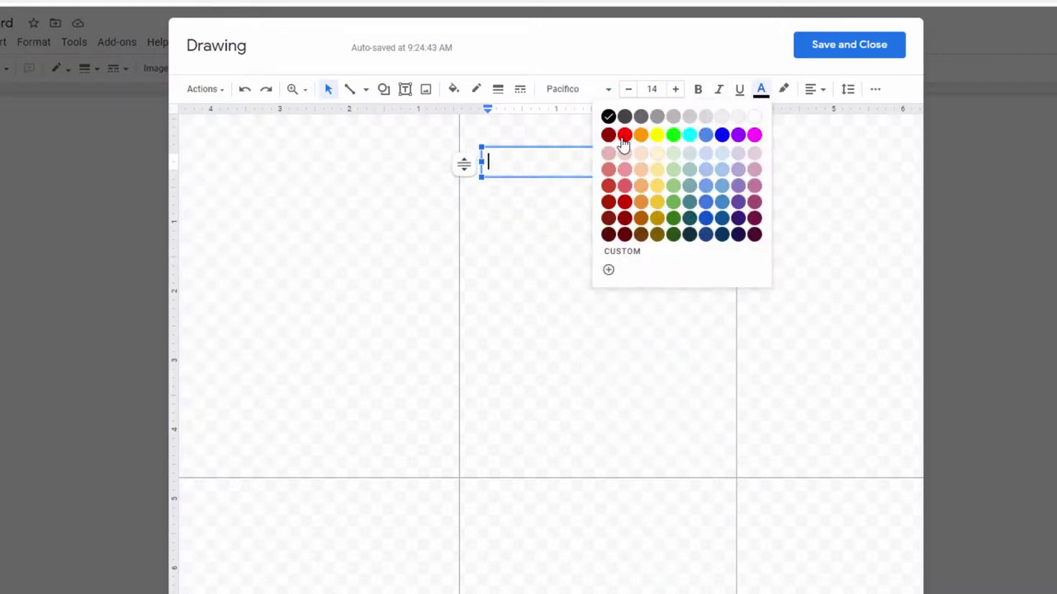
pyautogui.click(738, 137)
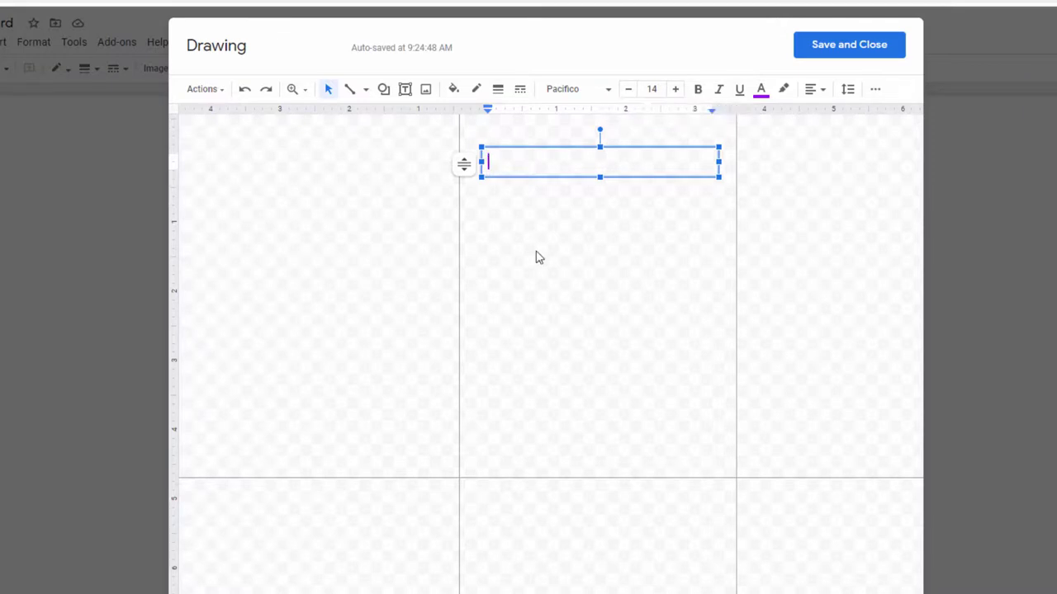
# Enter "Here's a Hug" in the new text box and centre it horizontally.
pyautogui.write("'s a Hu")
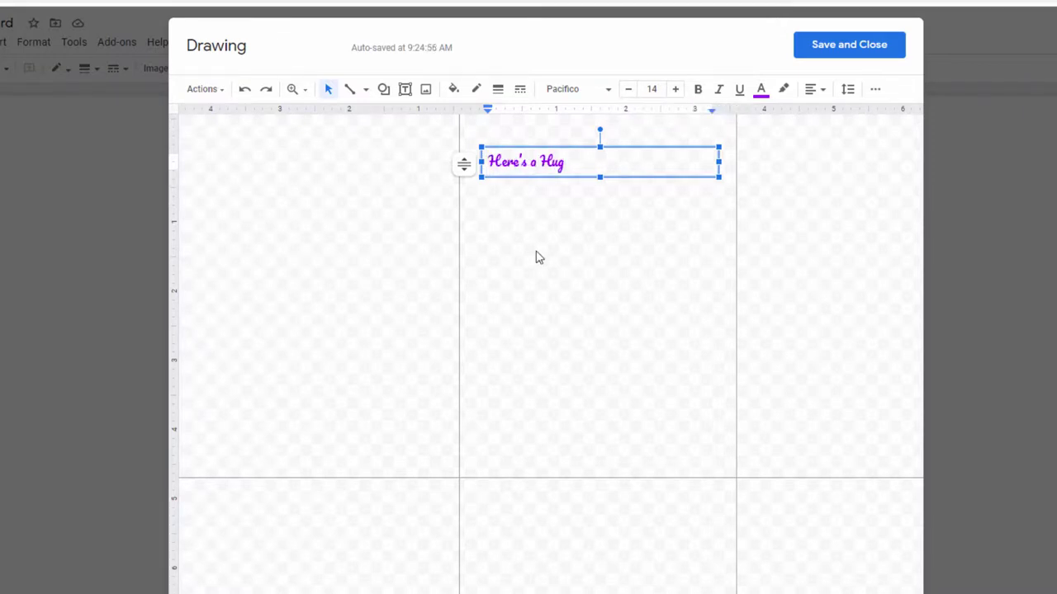
pyautogui.write('g')
pyautogui.click(816, 89)
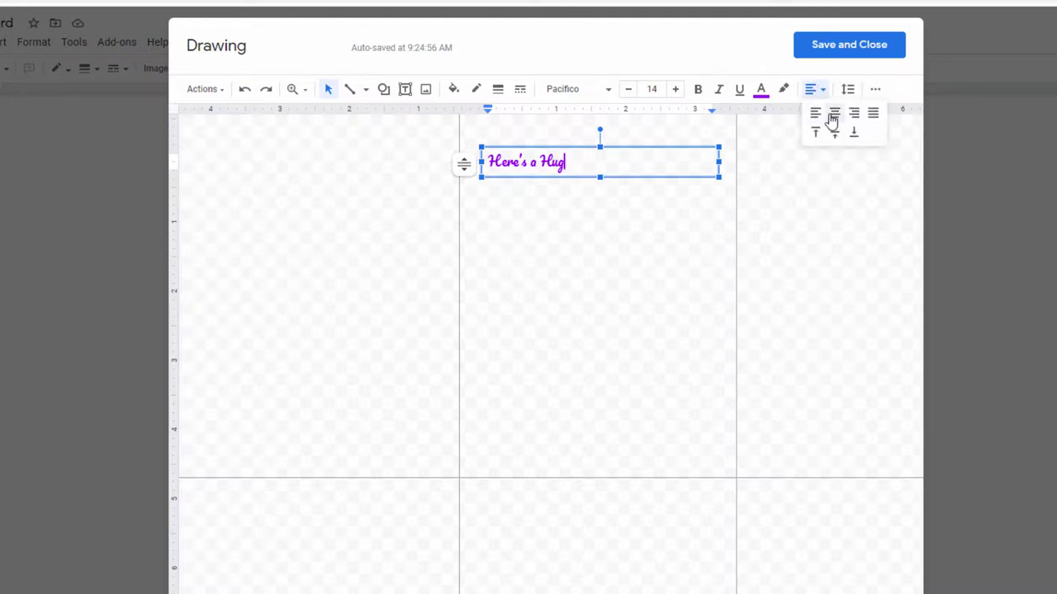
pyautogui.click(834, 113)
# Enlarge the "Here's a Hug" text to font size 40.
pyautogui.tripleClick(591, 168)
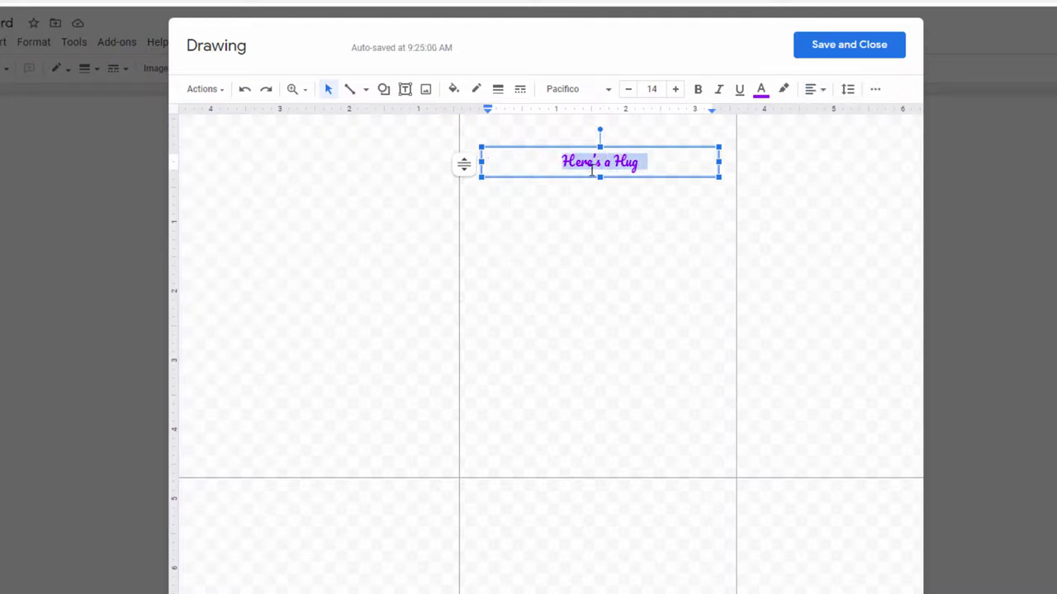
pyautogui.hotkey('ctrl', 'shift', '.')
pyautogui.hotkey('ctrl', 'shift', '.')
pyautogui.hotkey('ctrl', 'shift', '.')
pyautogui.hotkey('ctrl', 'shift', '.')
pyautogui.hotkey('ctrl', 'shift', '.')
pyautogui.hotkey('ctrl', 'shift', '.')
pyautogui.hotkey('ctrl', 'shift', '.')
pyautogui.hotkey('ctrl', 'shift', '.')
pyautogui.hotkey('ctrl', 'shift', '.')
pyautogui.hotkey('ctrl', 'shift', '.')
pyautogui.hotkey('ctrl', 'shift', '.')
pyautogui.hotkey('ctrl', 'shift', '.')
pyautogui.hotkey('ctrl', 'shift', '.')
pyautogui.hotkey('ctrl', 'shift', '.')
pyautogui.hotkey('ctrl', 'shift', '.')
pyautogui.hotkey('ctrl', 'shift', '.')
pyautogui.hotkey('ctrl', 'shift', '.')
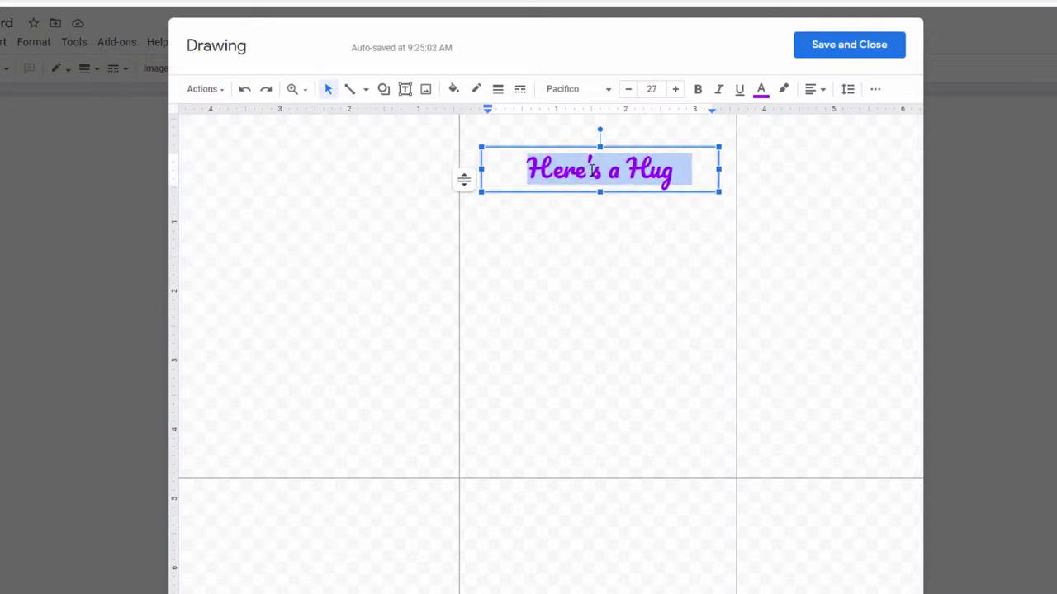
pyautogui.hotkey('ctrl', 'shift', '.')
pyautogui.hotkey('ctrl', 'shift', '.')
pyautogui.hotkey('ctrl', 'shift', '.')
pyautogui.hotkey('ctrl', 'shift', '.')
pyautogui.hotkey('ctrl', 'shift', '.')
pyautogui.hotkey('ctrl', 'shift', '.')
pyautogui.hotkey('ctrl', 'shift', '.')
pyautogui.hotkey('ctrl', 'shift', '.')
pyautogui.hotkey('ctrl', 'shift', '.')
pyautogui.hotkey('ctrl', 'shift', '.')
pyautogui.hotkey('ctrl', 'shift', '.')
pyautogui.hotkey('ctrl', 'shift', '.')
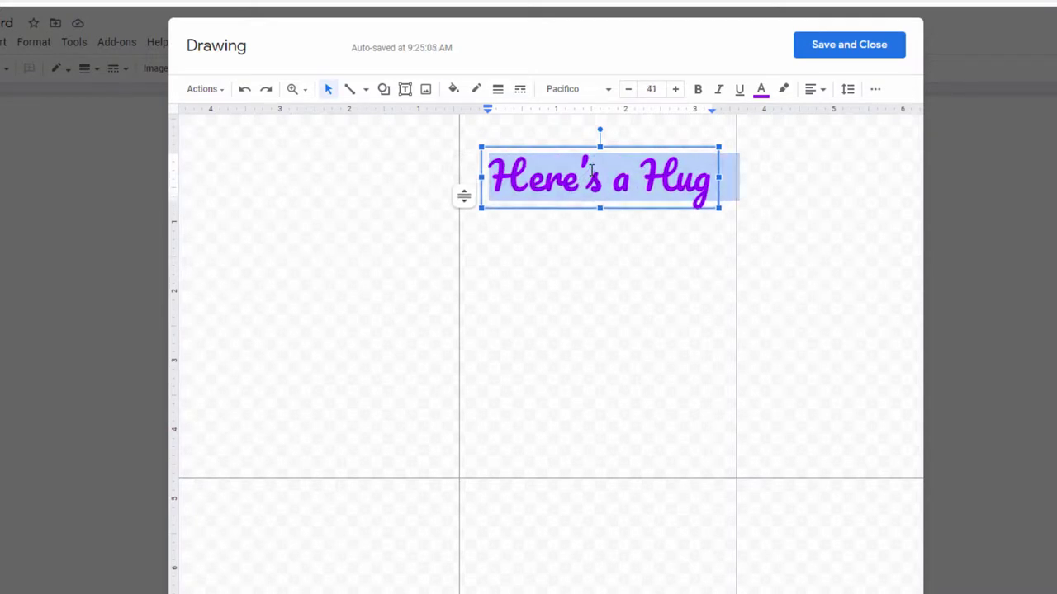
pyautogui.hotkey('ctrl', 'shift', ',')
pyautogui.hotkey('ctrl', 'shift', ',')
pyautogui.hotkey('ctrl', 'shift', ',')
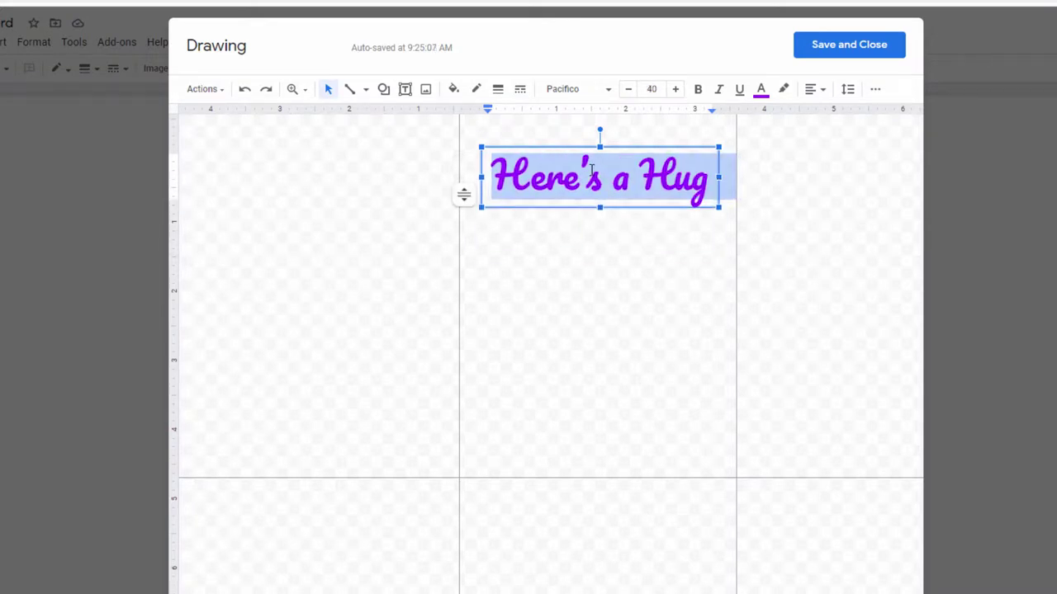
pyautogui.click(587, 191)
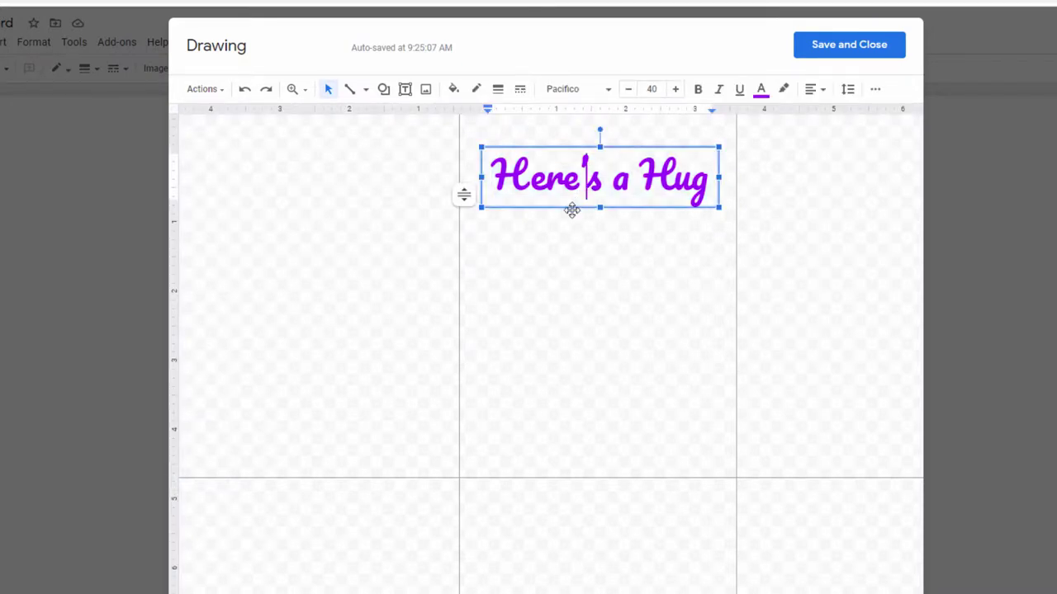
# Duplicate the "Here's a Hug" text box and place the copy directly below it, just above the horizontal guide.
pyautogui.click(570, 209)
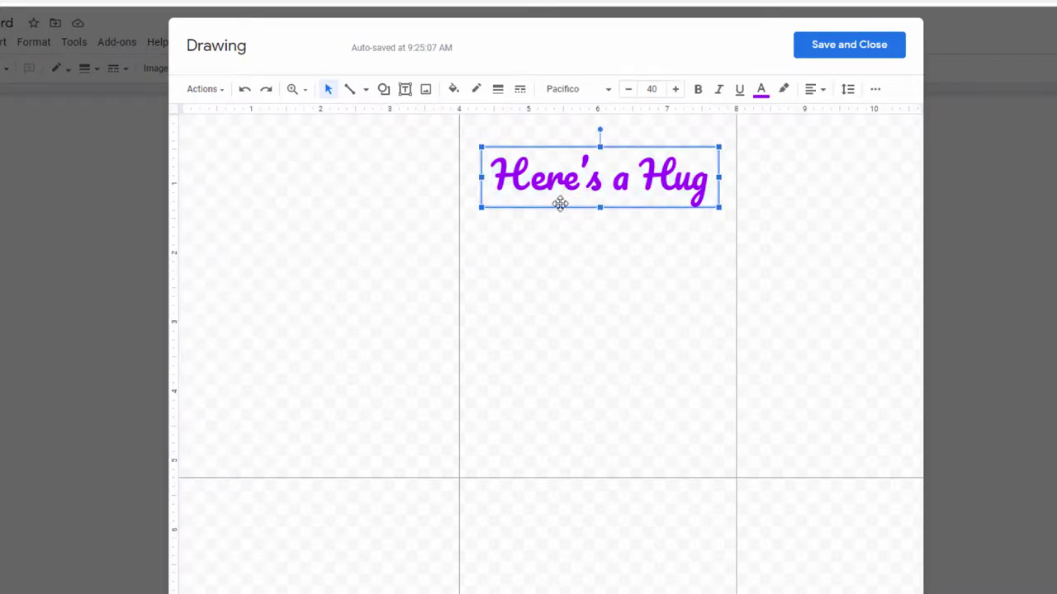
pyautogui.hotkey('ctrl', 'd')
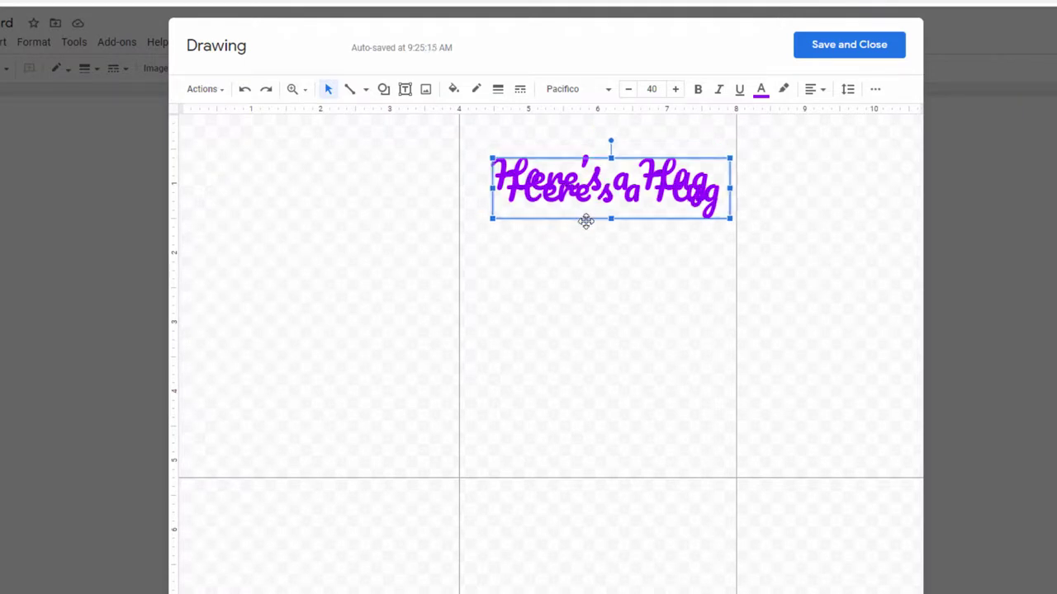
pyautogui.moveTo(584, 219); pyautogui.dragTo(574, 422)
# Replace the copy's text with "To Warm" and "Your Heart!" on two lines, and move the box up about 0.9 inch.
pyautogui.click(584, 395)
pyautogui.tripleClick(590, 397)
pyautogui.write('To Warm')
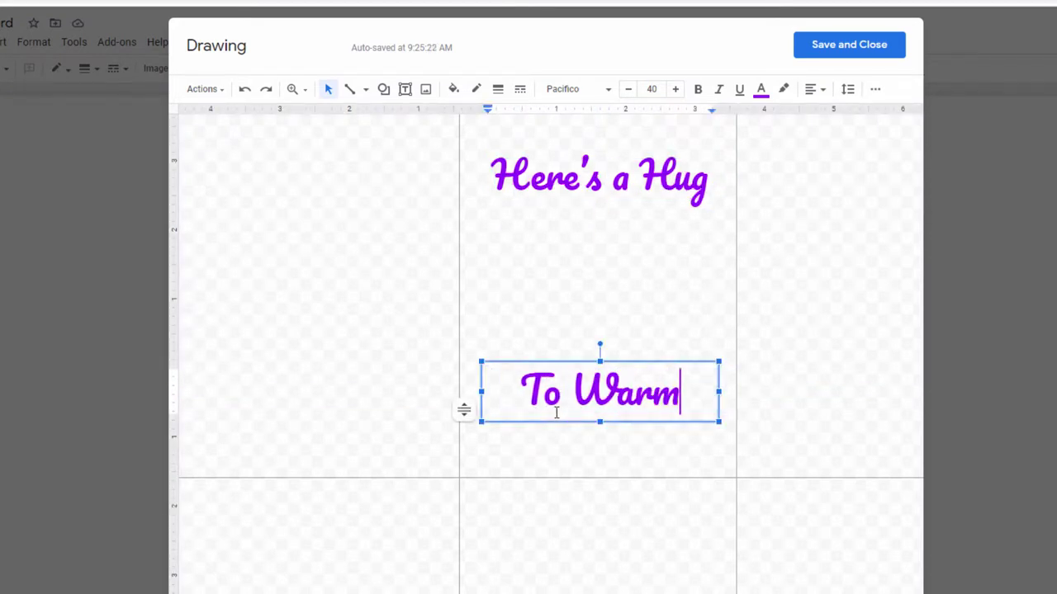
pyautogui.press('Return')
pyautogui.write('Your Heart!')
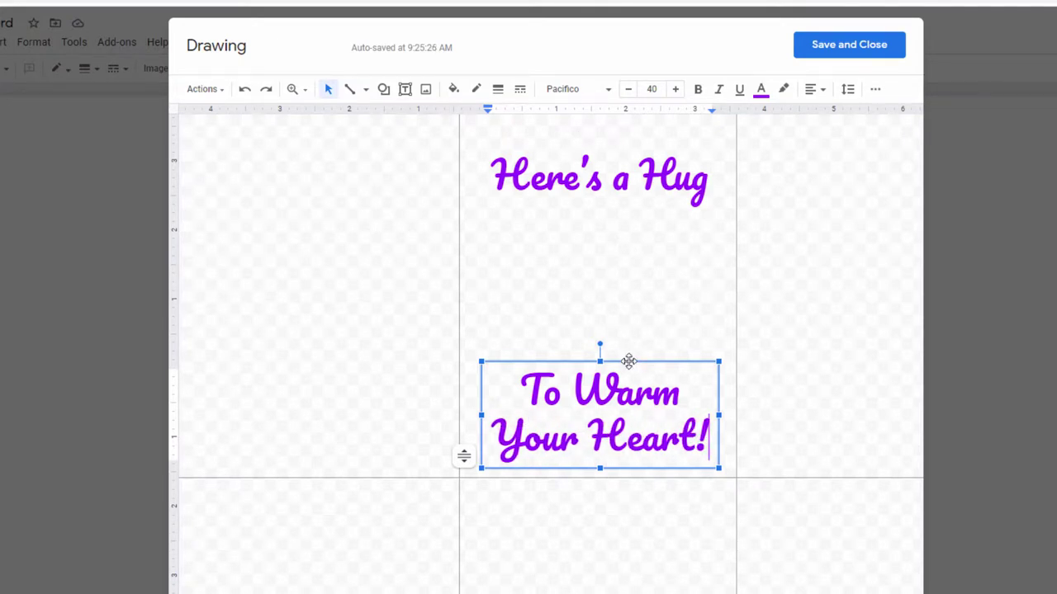
pyautogui.moveTo(627, 358); pyautogui.dragTo(631, 295)
pyautogui.click(614, 257)
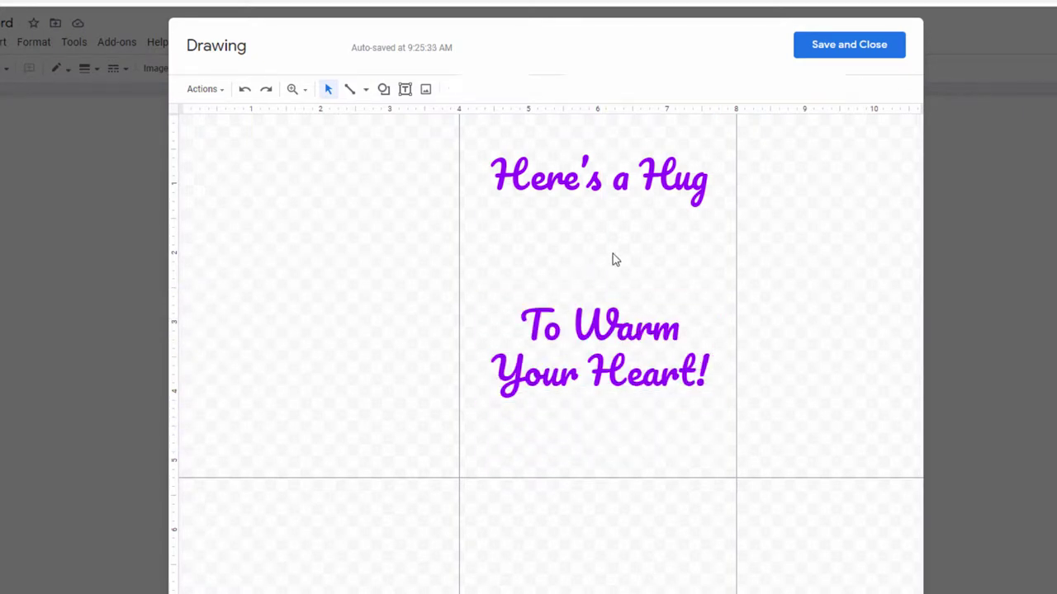
# Insert the image teddy bear hug.png into the drawing by uploading it from the computer.
pyautogui.click(427, 90)
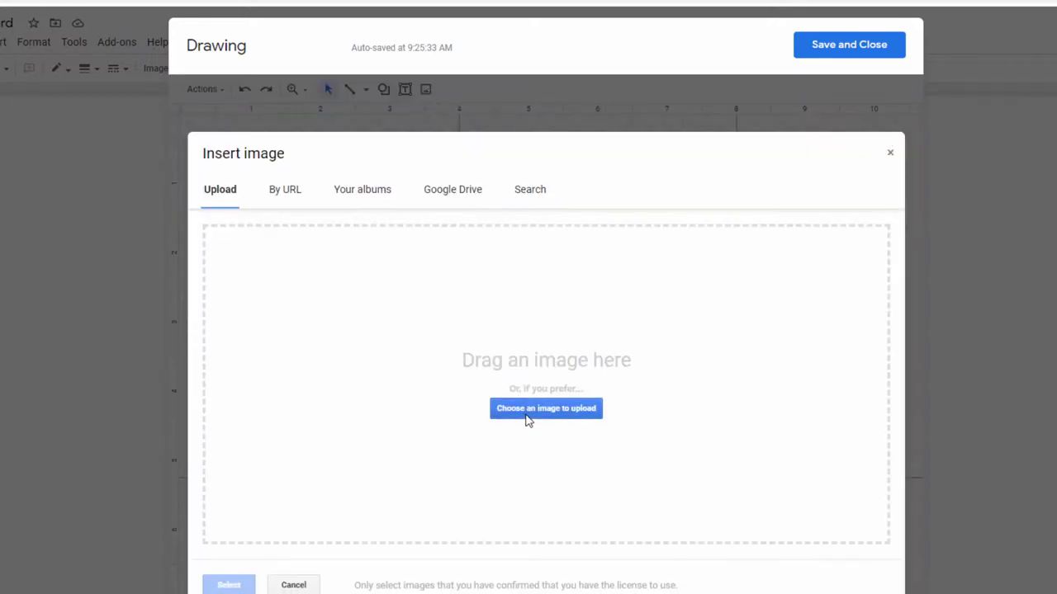
pyautogui.click(528, 413)
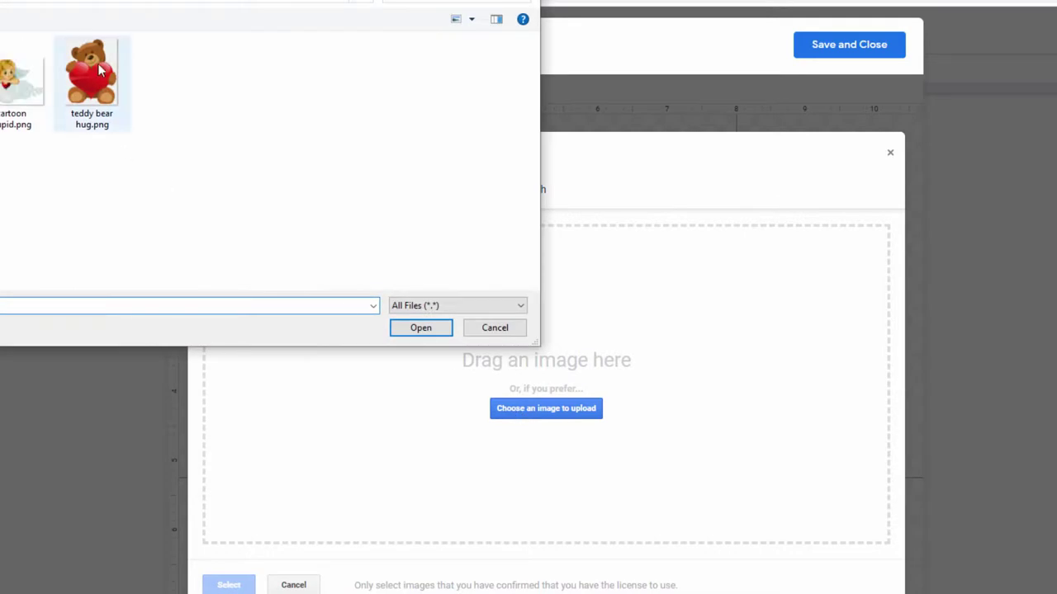
pyautogui.doubleClick(99, 65)
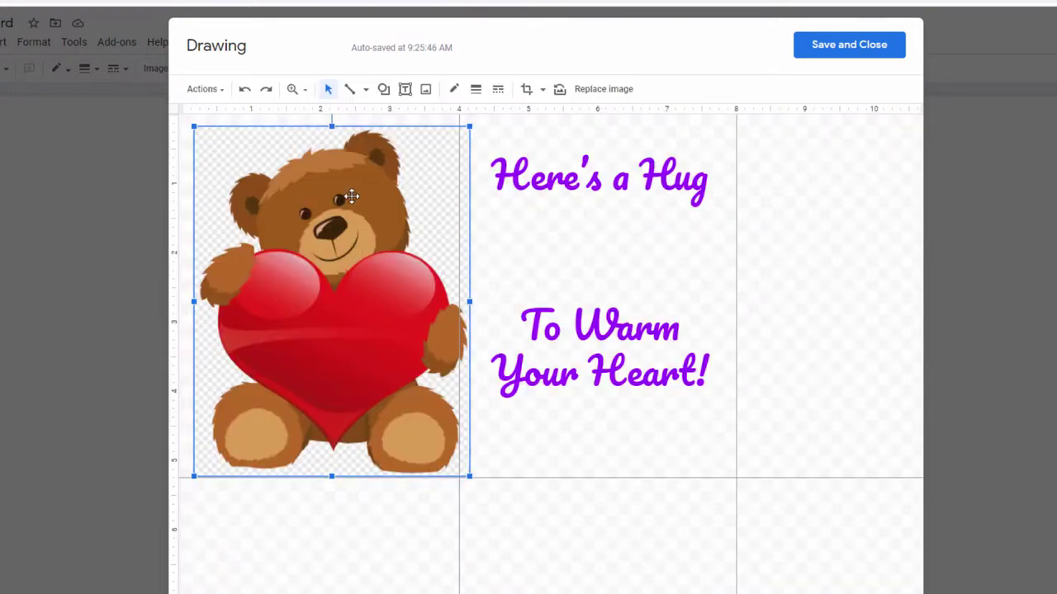
# Shrink the teddy bear image to about 2.6 inches wide and position it between the vertical guides, over the two texts.
pyautogui.moveTo(352, 199); pyautogui.dragTo(640, 227)
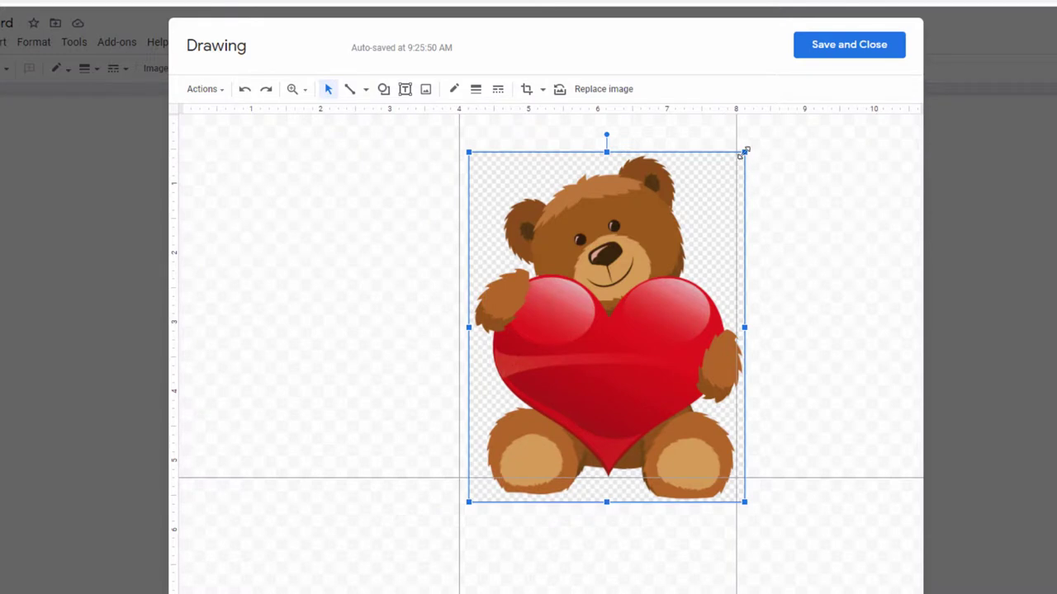
pyautogui.moveTo(743, 152); pyautogui.dragTo(684, 255)
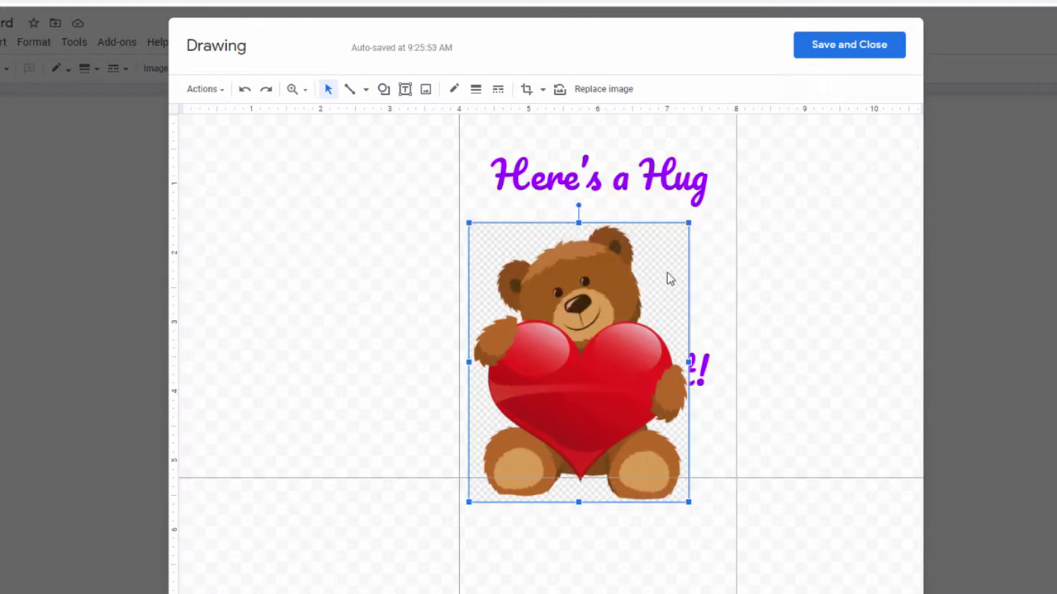
pyautogui.click(691, 501)
pyautogui.click(667, 498)
pyautogui.moveTo(680, 492); pyautogui.dragTo(634, 459)
pyautogui.moveTo(592, 364); pyautogui.dragTo(621, 319)
# Set the whole "Here's a Hug" text to font size 24.
pyautogui.click(697, 182)
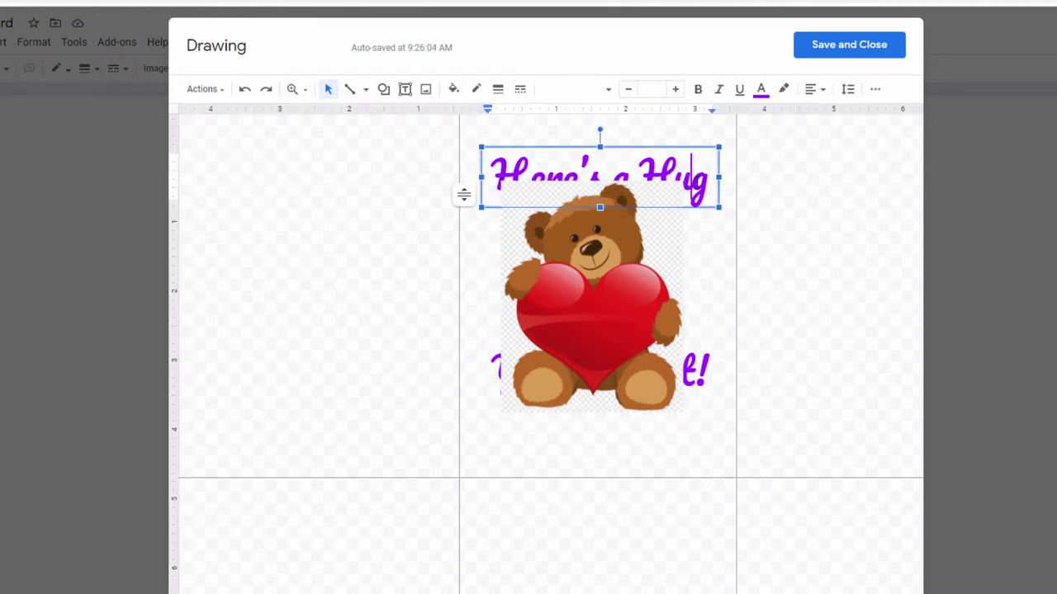
pyautogui.click(662, 92)
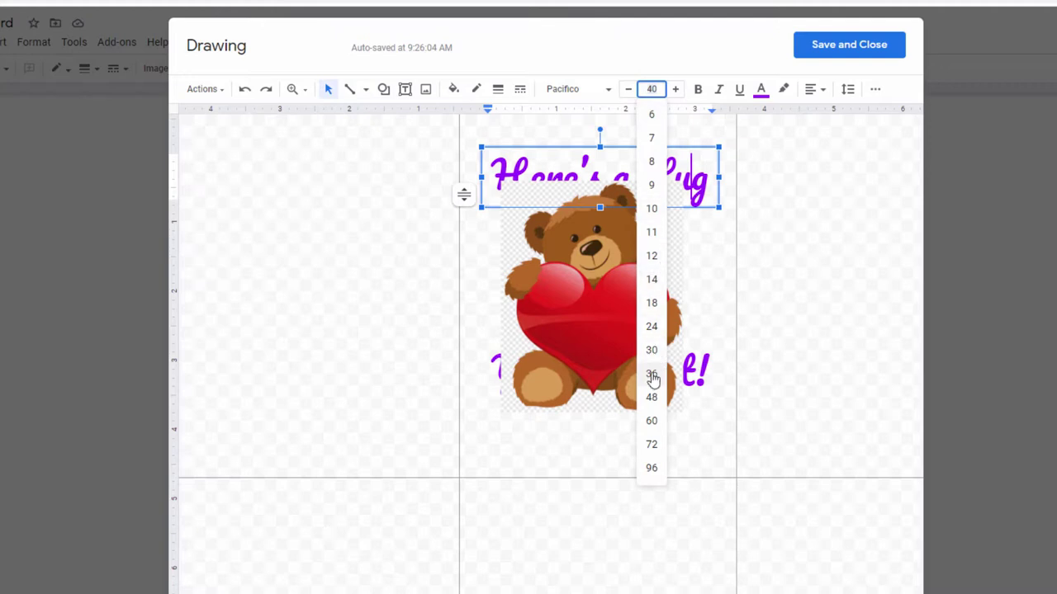
pyautogui.click(653, 333)
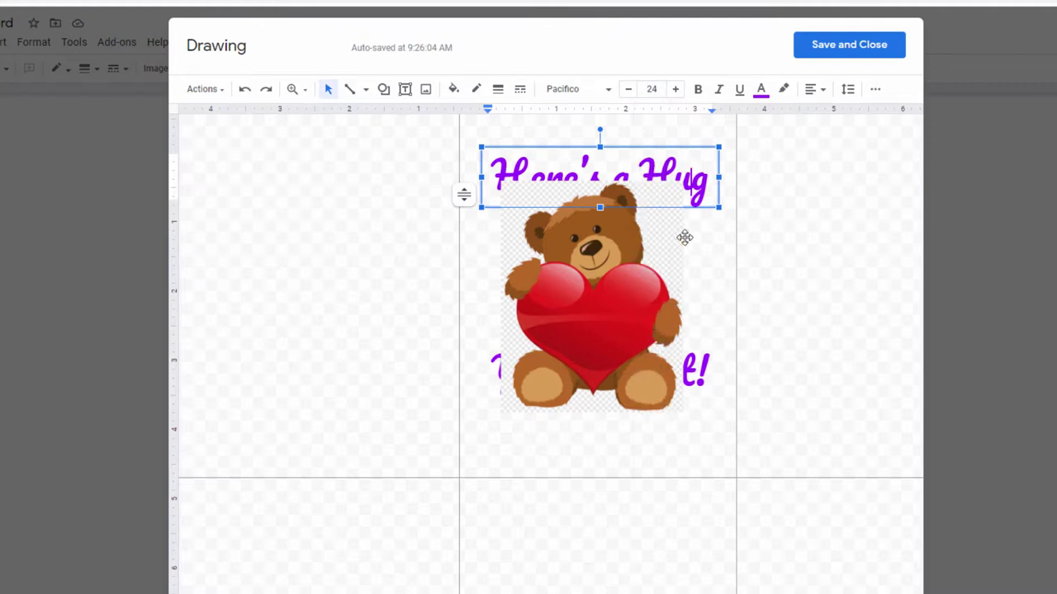
pyautogui.tripleClick(696, 176)
pyautogui.click(676, 89)
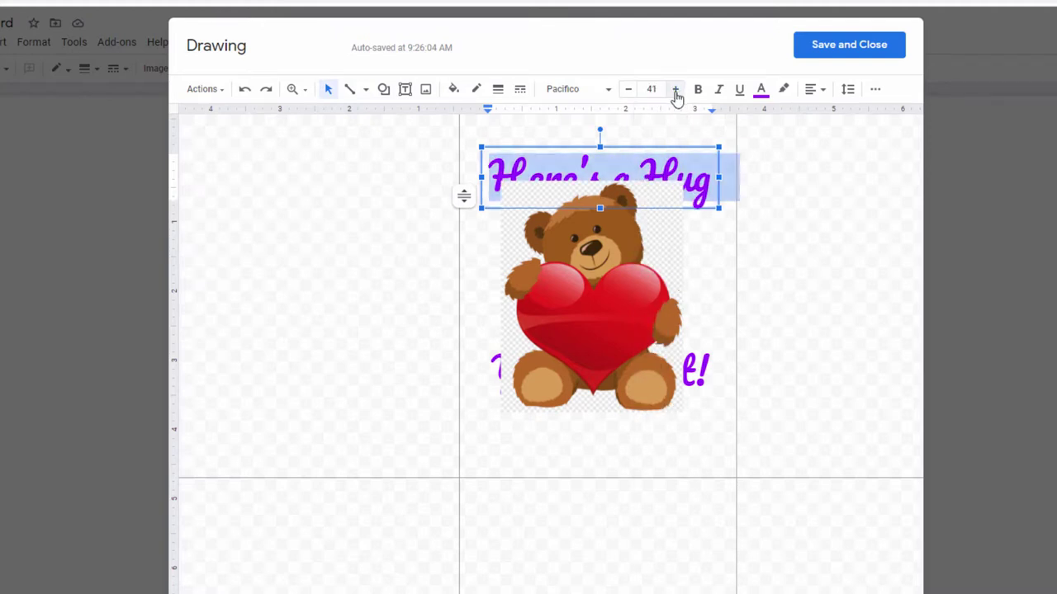
pyautogui.click(649, 92)
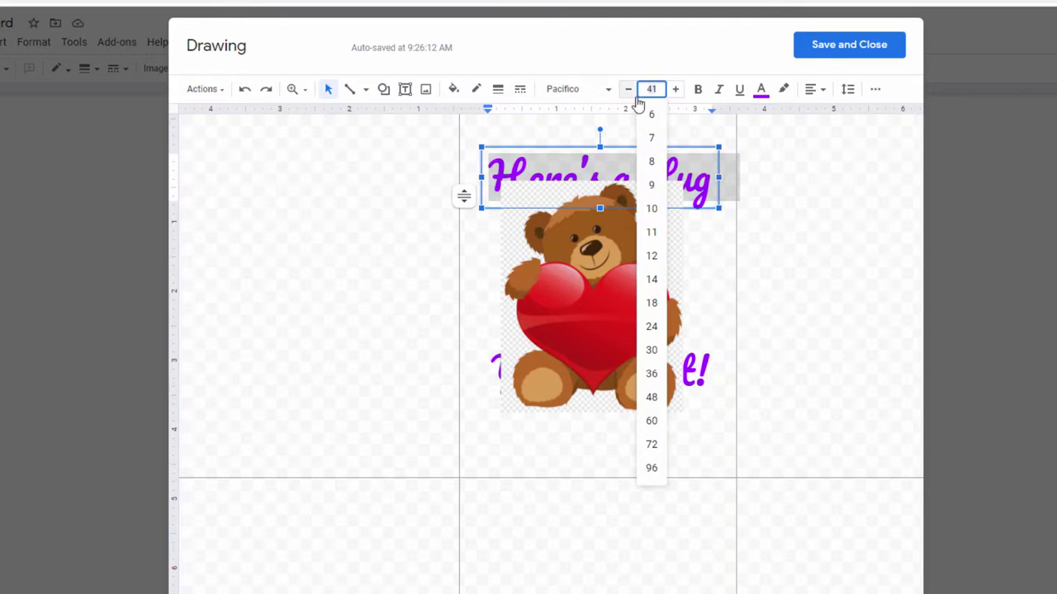
pyautogui.click(660, 329)
# Set the "Your Heart!" line, partly hidden behind the bear, to font size 24.
pyautogui.click(703, 384)
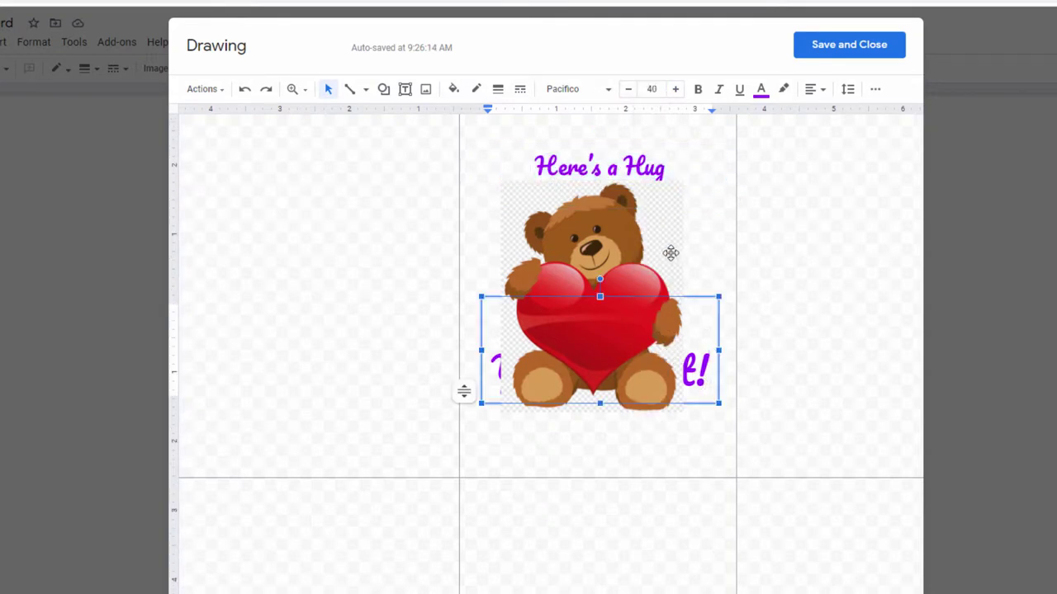
pyautogui.tripleClick(698, 371)
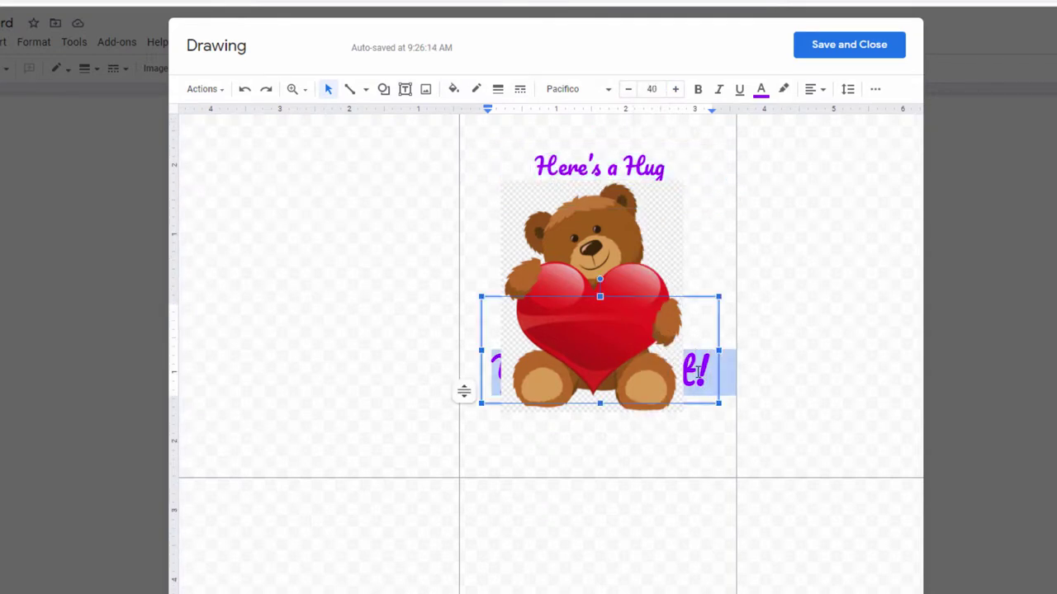
pyautogui.click(651, 88)
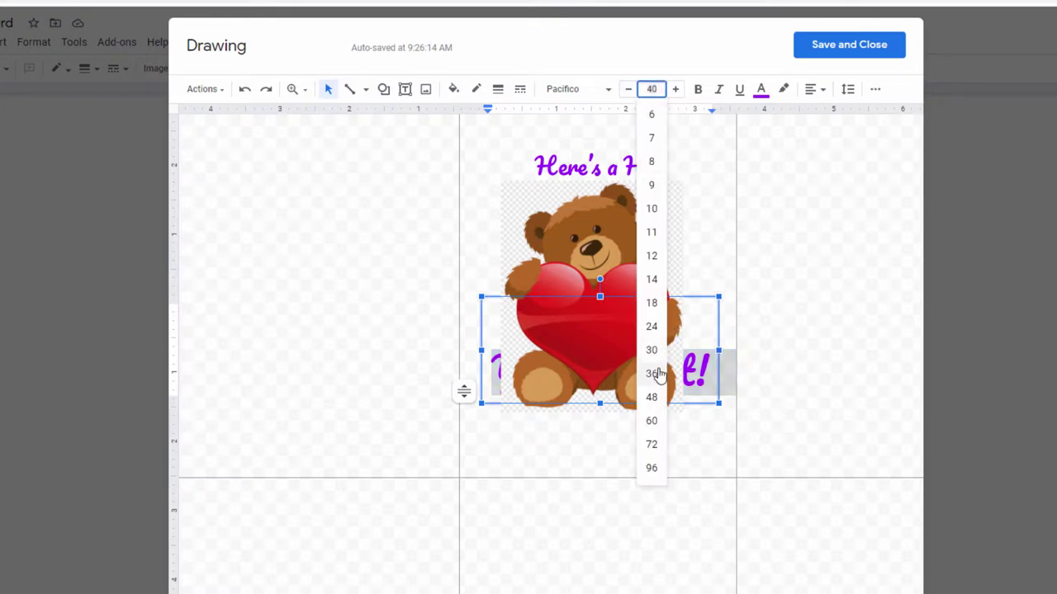
pyautogui.click(652, 329)
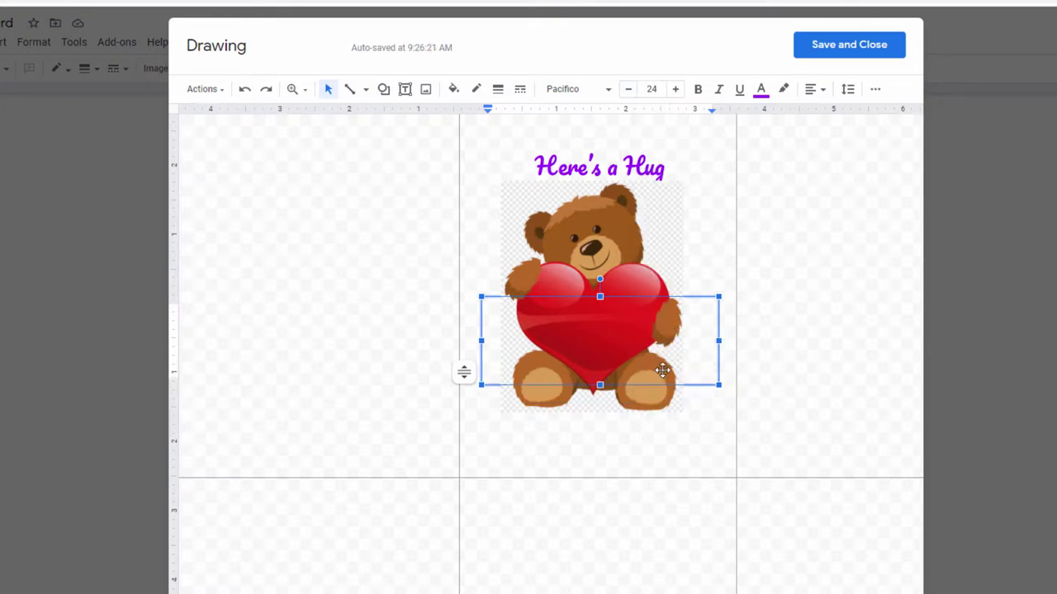
pyautogui.click(684, 451)
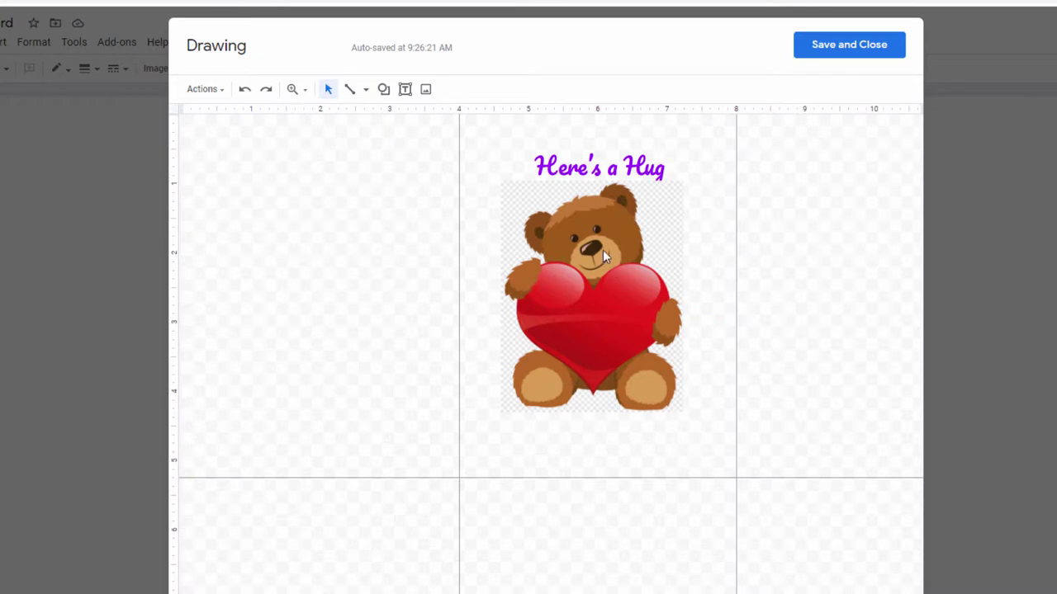
# Move the teddy bear image up about 0.4 inch and send it to the back, behind both texts.
pyautogui.moveTo(602, 250); pyautogui.dragTo(598, 221)
pyautogui.rightClick(600, 223)
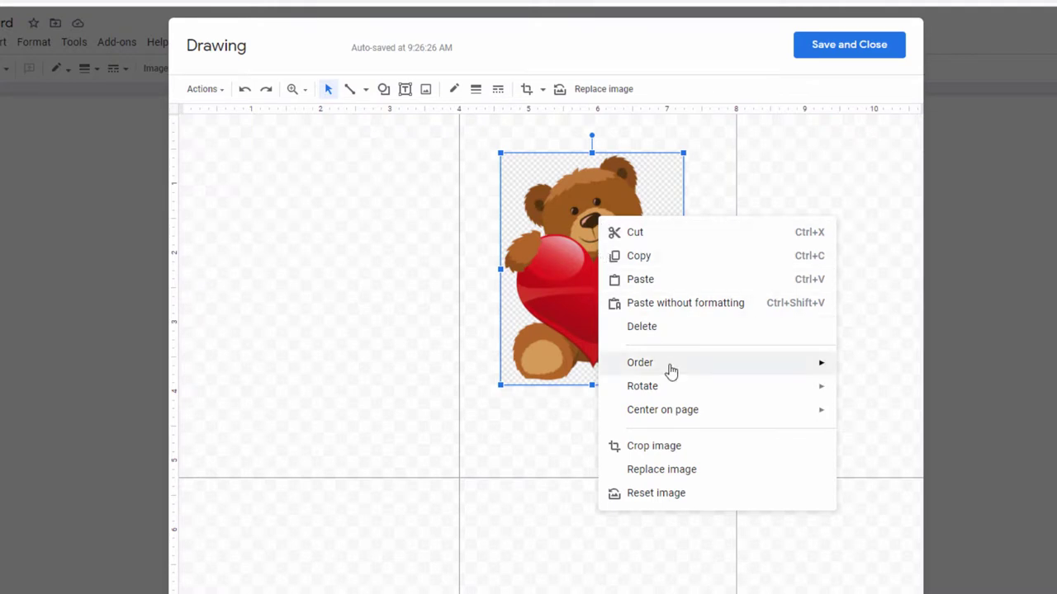
pyautogui.moveTo(672, 372)
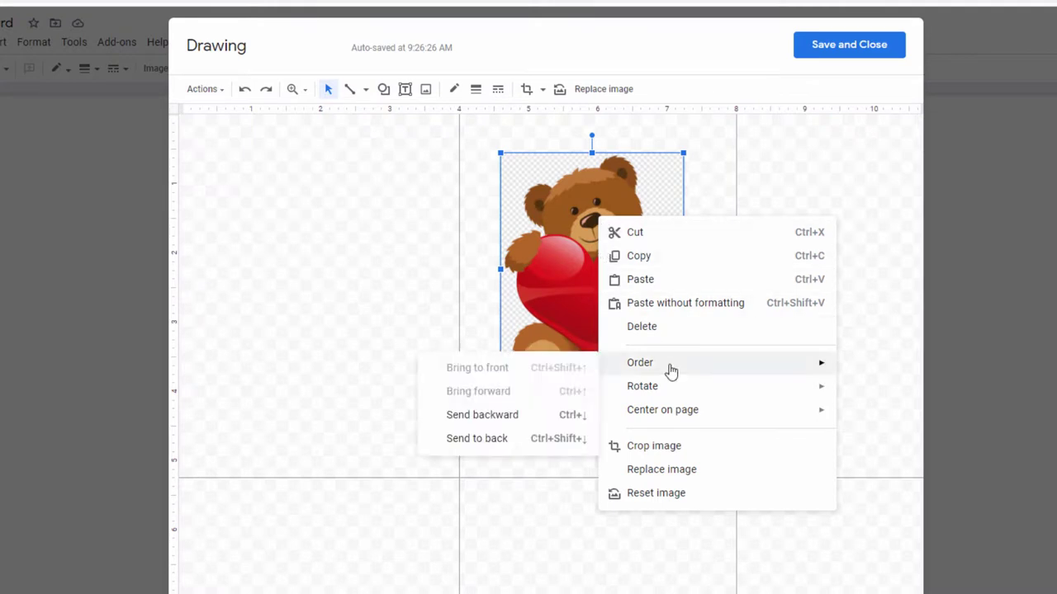
pyautogui.click(531, 442)
pyautogui.click(573, 443)
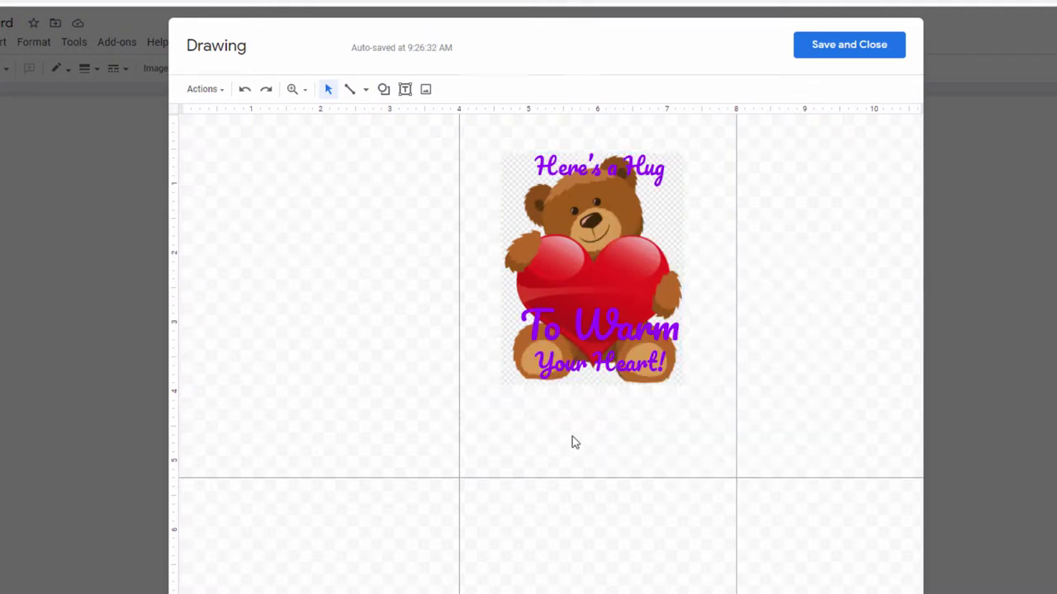
# Set the whole "To Warm Your Heart!" text to font size 24 and move it down about 0.75 inch over the bear's feet.
pyautogui.click(582, 303)
pyautogui.tripleClick(616, 334)
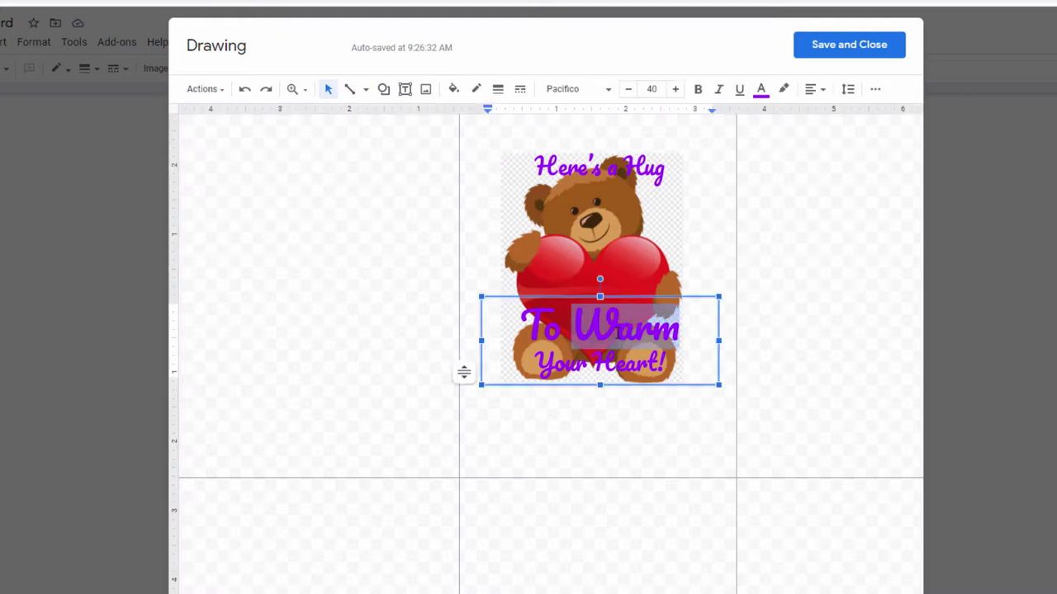
pyautogui.moveTo(609, 341); pyautogui.dragTo(615, 362)
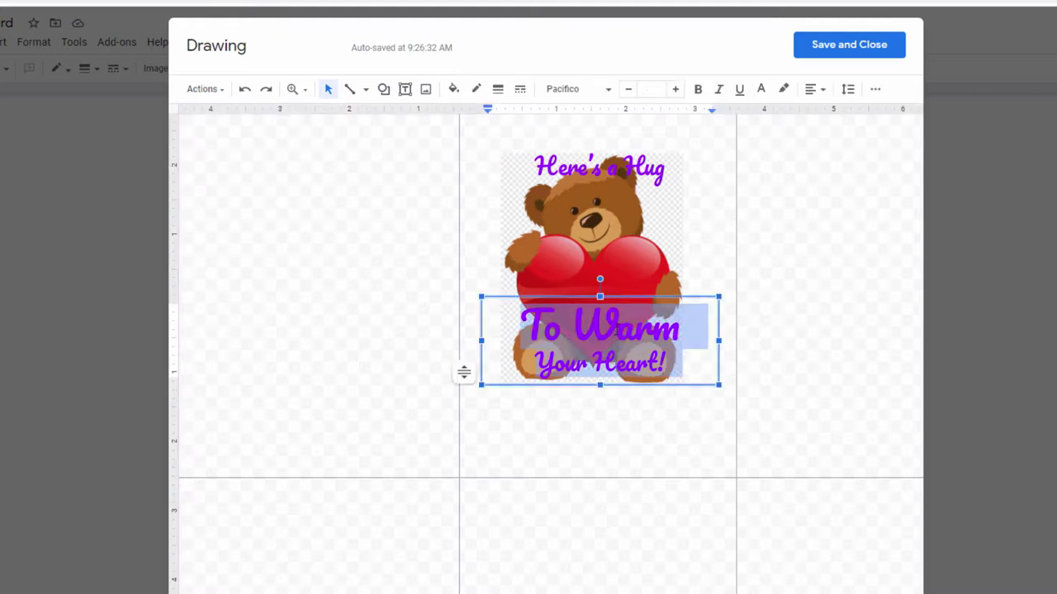
pyautogui.click(665, 92)
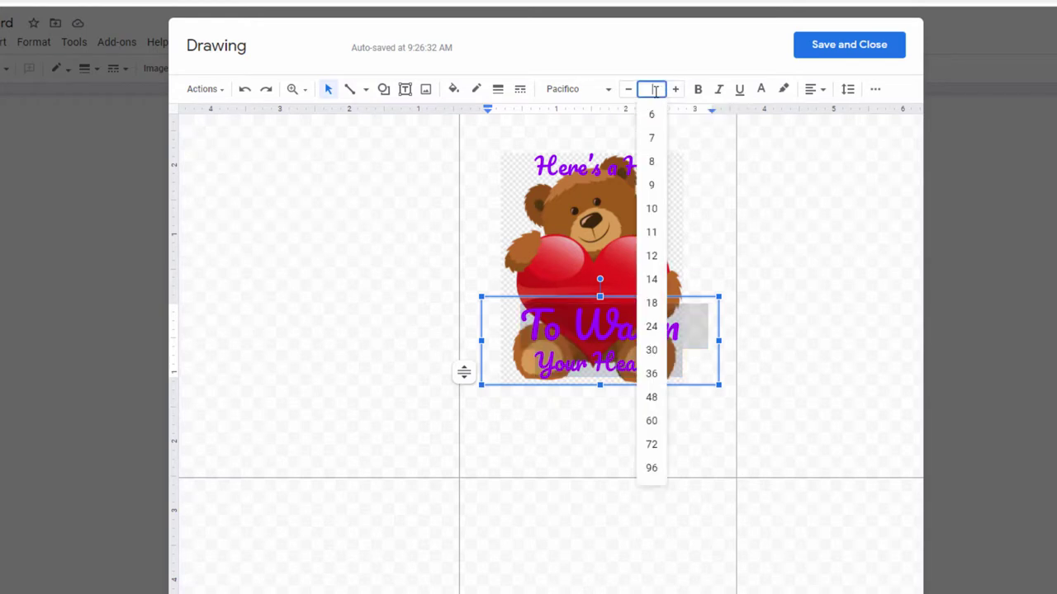
pyautogui.click(654, 327)
pyautogui.moveTo(654, 366); pyautogui.dragTo(653, 418)
# Shrink the teddy bear image to about 2.1 inches wide and center it just below the "Here's a Hug" text.
pyautogui.click(595, 147)
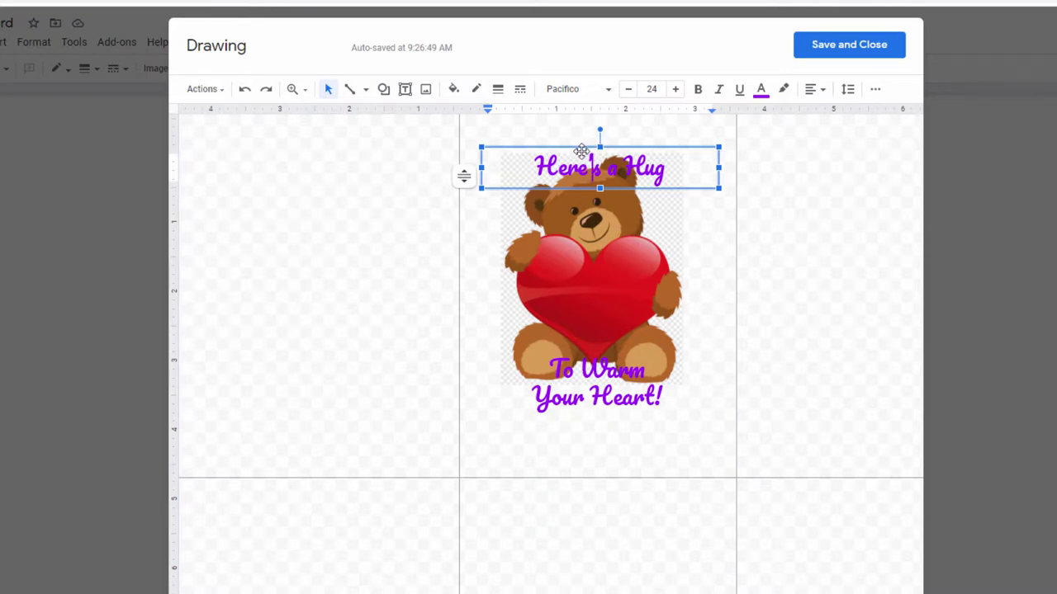
pyautogui.click(583, 264)
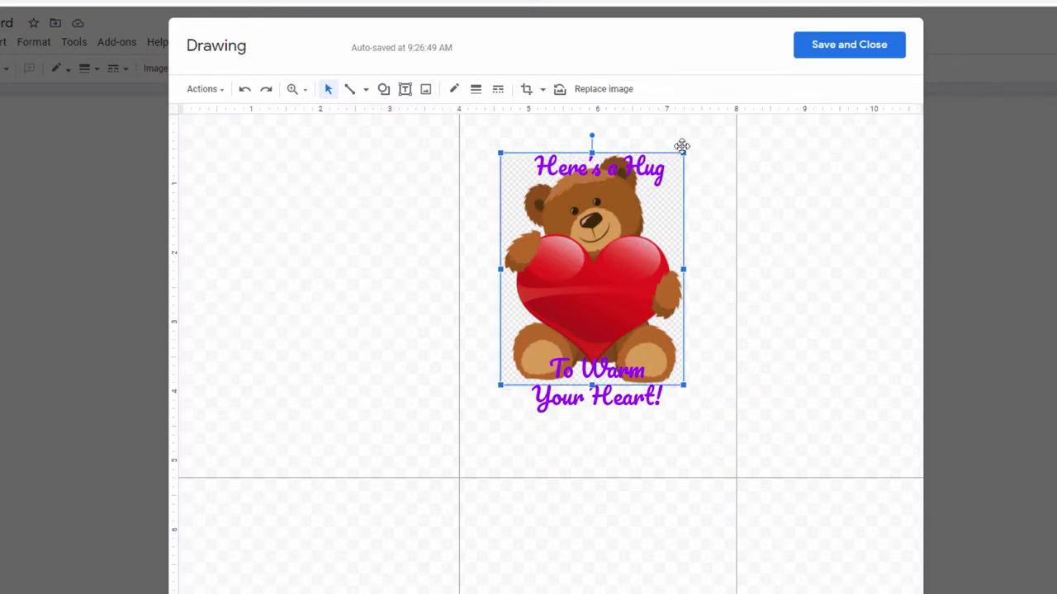
pyautogui.moveTo(684, 153); pyautogui.dragTo(649, 197)
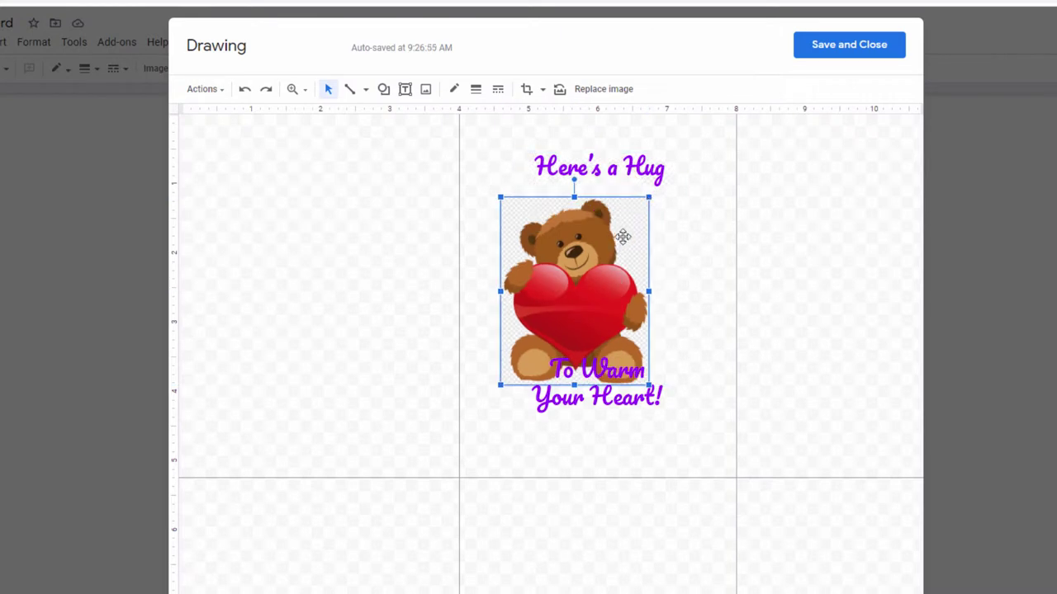
pyautogui.moveTo(623, 236); pyautogui.dragTo(649, 235)
# Move the "To Warm Your Heart!" text down about 0.1 inch, just below the bear.
pyautogui.click(619, 368)
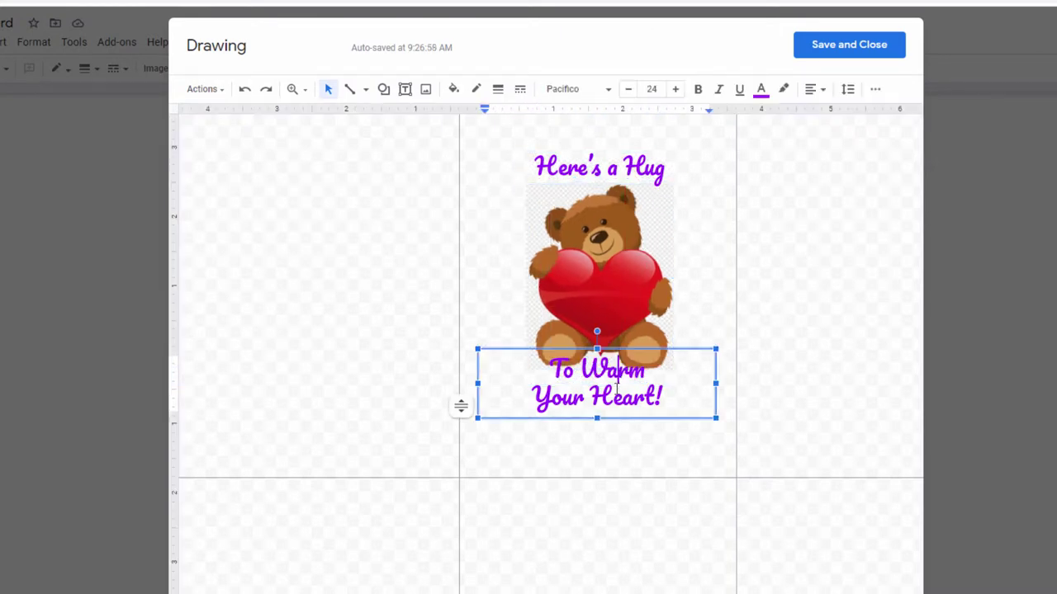
pyautogui.moveTo(614, 419); pyautogui.dragTo(616, 436)
pyautogui.click(615, 438)
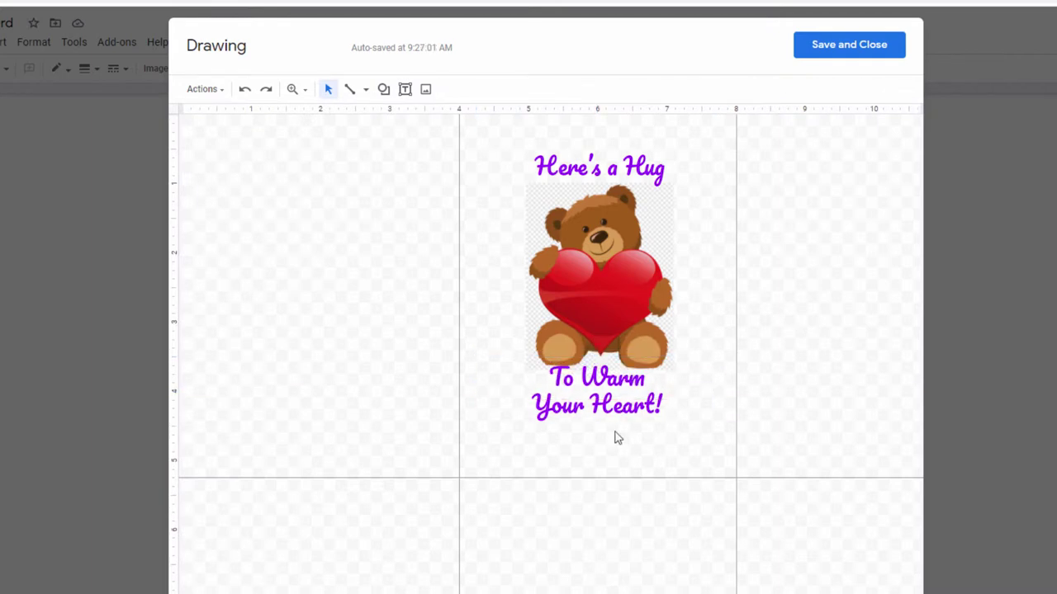
# Move both texts and the teddy bear together about 4 inches left, into the panel left of the first vertical guide.
pyautogui.moveTo(487, 130); pyautogui.dragTo(696, 441)
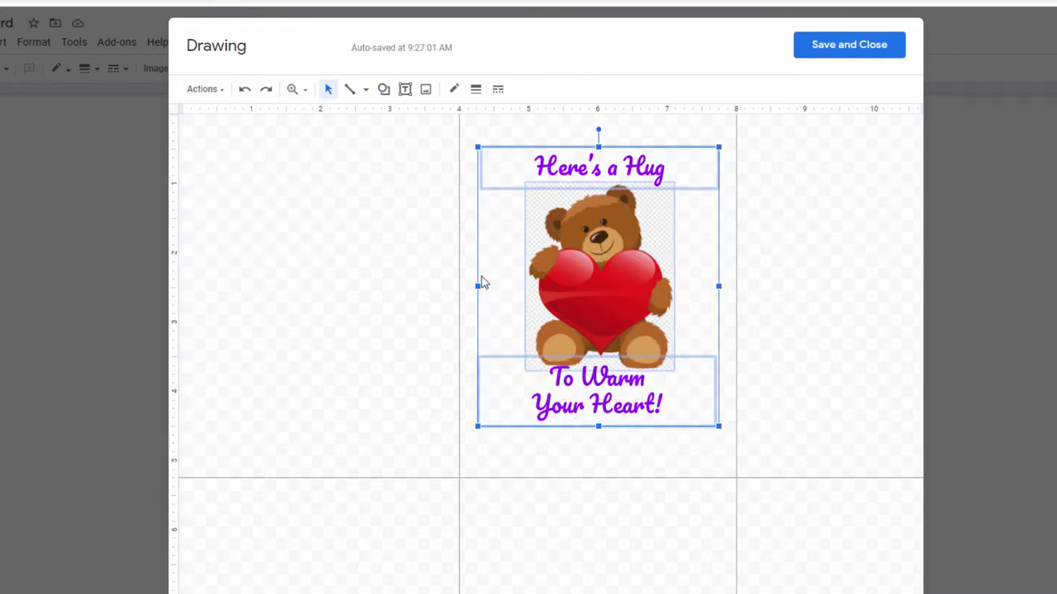
pyautogui.moveTo(561, 264); pyautogui.dragTo(284, 266)
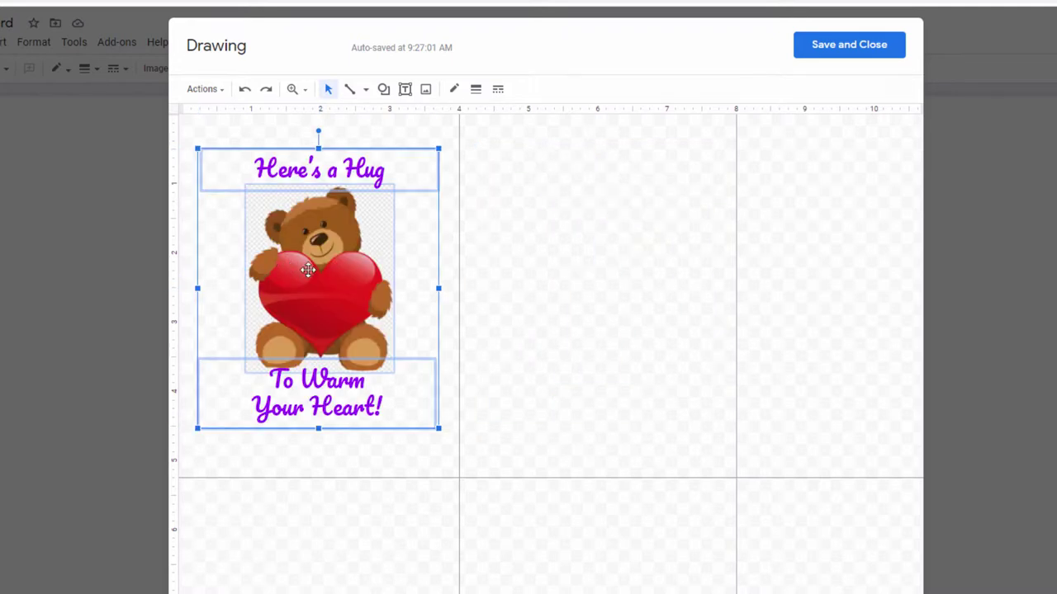
pyautogui.click(578, 263)
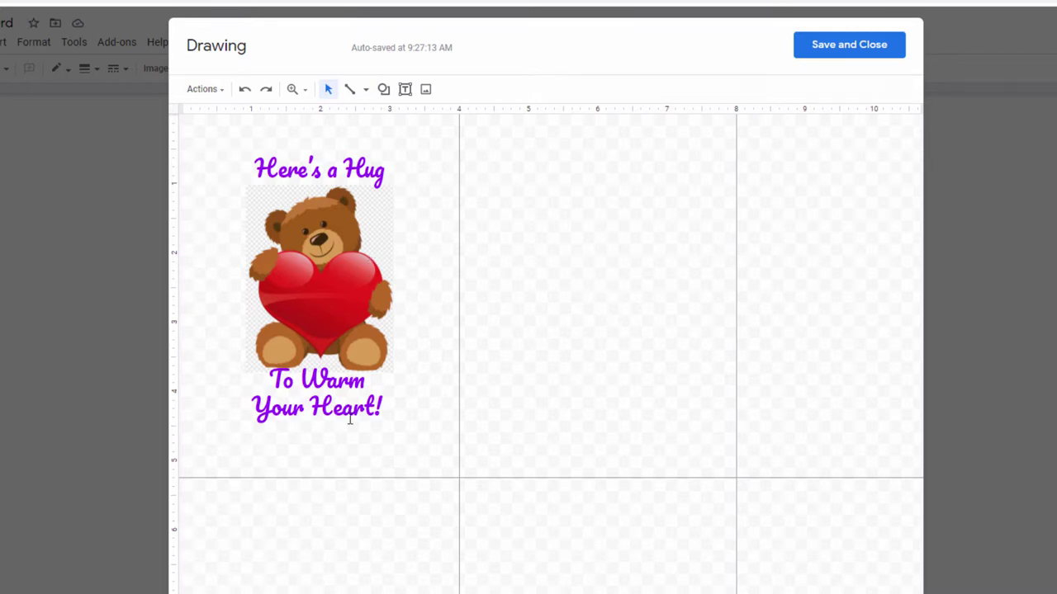
# Duplicate the "Here's a Hug" text and place the copy near the top of the panel between the vertical guides.
pyautogui.click(295, 170)
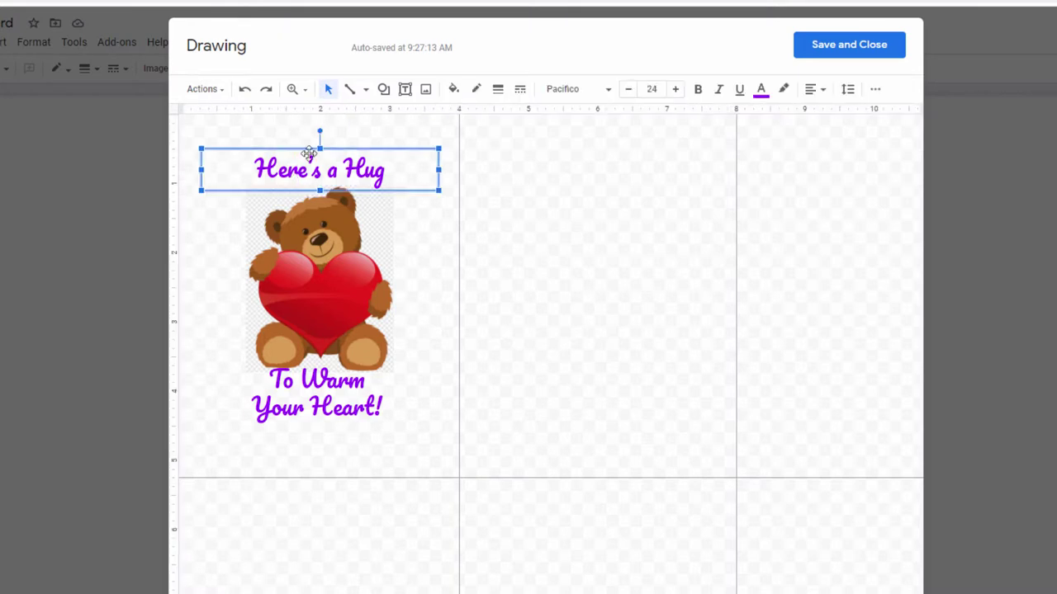
pyautogui.click(596, 206)
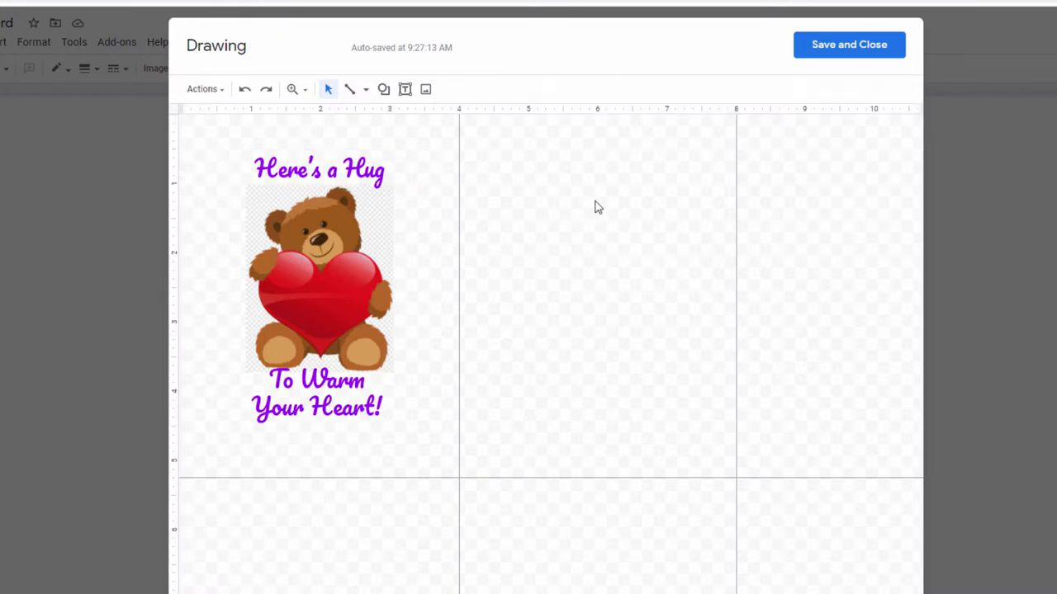
pyautogui.hotkey('ctrl', 'v')
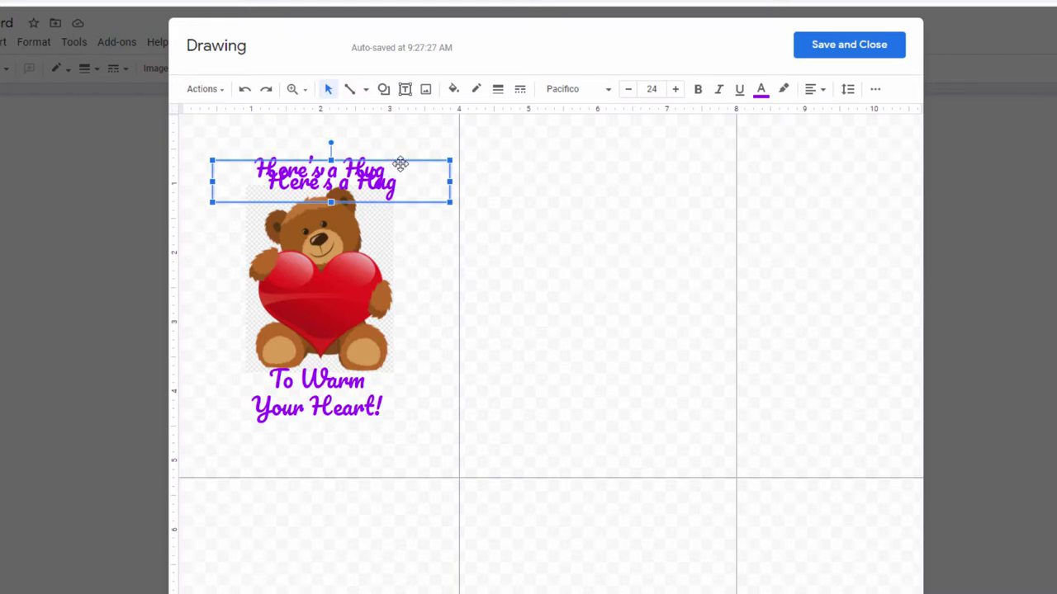
pyautogui.moveTo(401, 160); pyautogui.dragTo(643, 155)
# Replace the copied text with "Happy Valentine's Day!", putting each word on its own line.
pyautogui.tripleClick(643, 175)
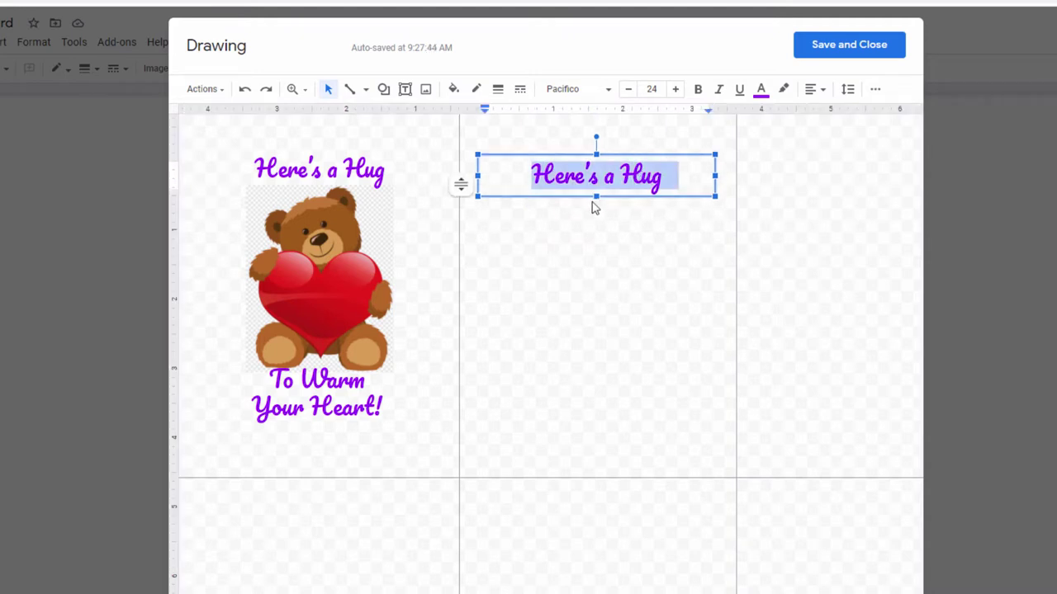
pyautogui.write('Hapy')
pyautogui.press('BackSpace')
pyautogui.write('py ')
pyautogui.write("ValValentine's")
pyautogui.write(' Da')
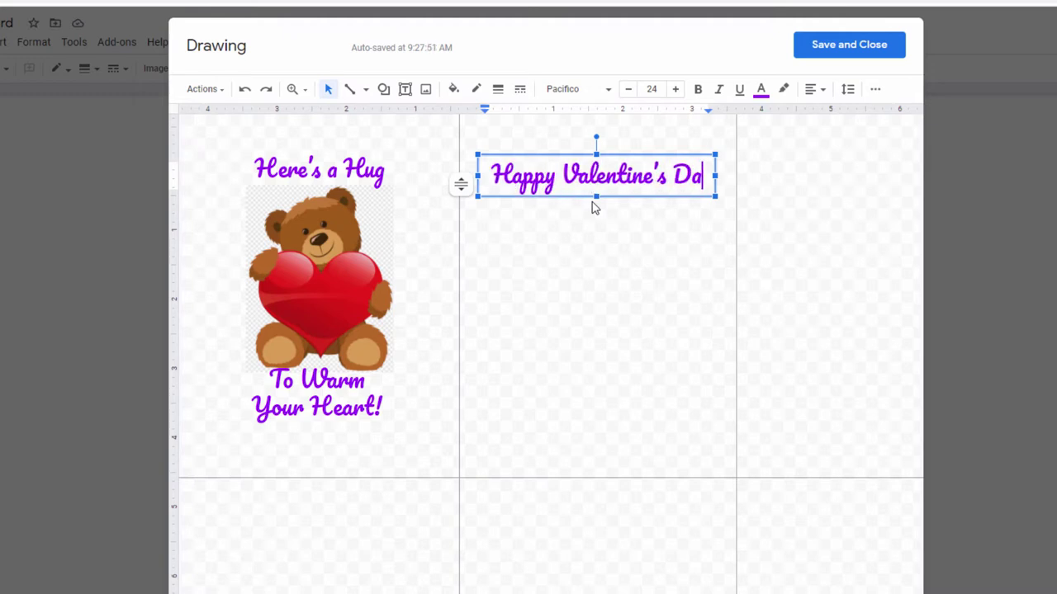
pyautogui.write('y!')
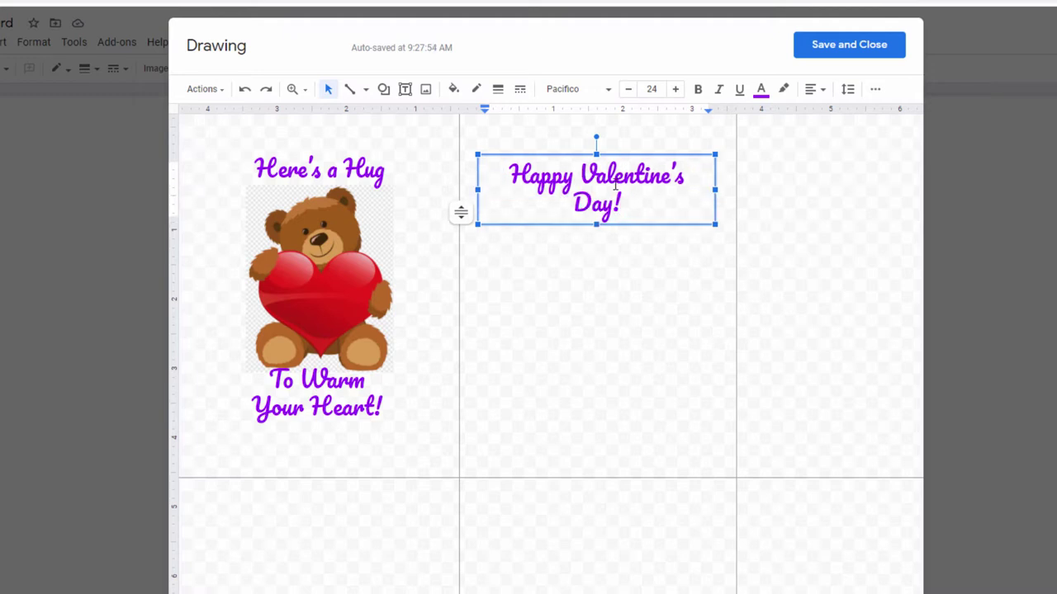
pyautogui.press('Return')
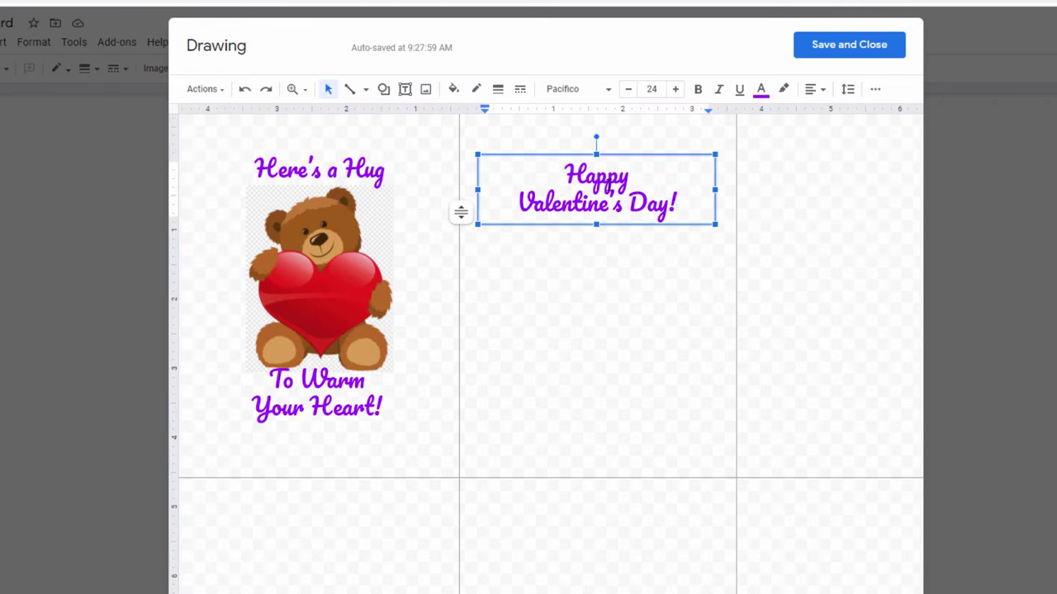
pyautogui.hotkey('ctrl', 'a')
pyautogui.press('Left')
pyautogui.press('Return')
# Enlarge the whole "Happy Valentine's Day!" text to font size 35 and move it down about 0.8 inch within its panel.
pyautogui.hotkey('shift', 'Up')
pyautogui.hotkey('shift', 'Up')
pyautogui.hotkey('shift', 'Up')
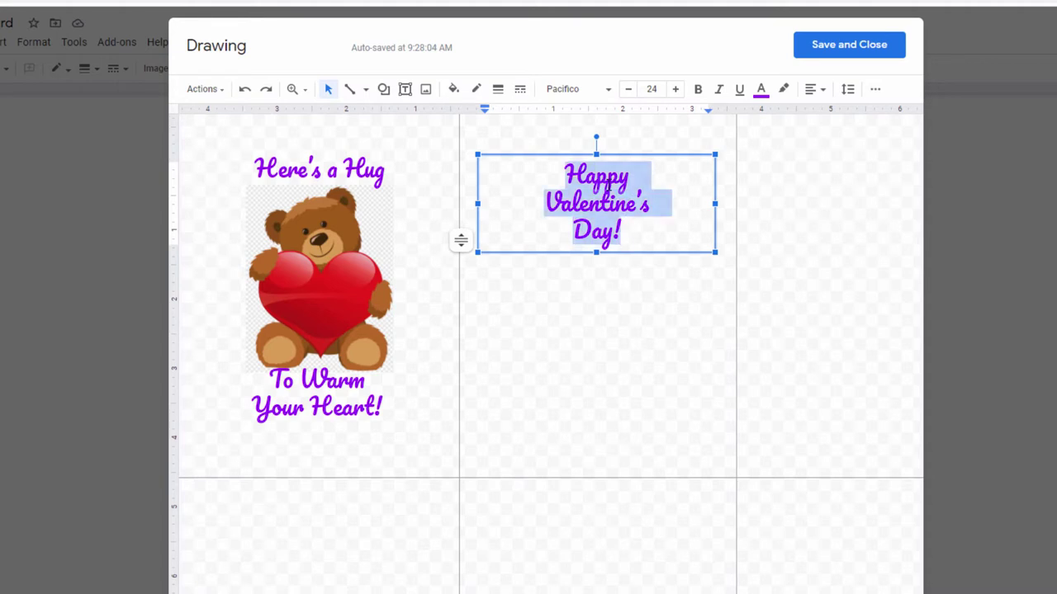
pyautogui.hotkey('ctrl', 'shift', '.')
pyautogui.hotkey('ctrl', 'shift', '.')
pyautogui.hotkey('ctrl', 'shift', '.')
pyautogui.hotkey('ctrl', 'shift', '.')
pyautogui.hotkey('ctrl', 'shift', '.')
pyautogui.hotkey('ctrl', 'shift', '.')
pyautogui.hotkey('ctrl', 'shift', '.')
pyautogui.hotkey('ctrl', 'shift', '.')
pyautogui.hotkey('ctrl', 'shift', '.')
pyautogui.hotkey('ctrl', 'shift', '.')
pyautogui.hotkey('ctrl', 'shift', '.')
pyautogui.moveTo(633, 156); pyautogui.dragTo(631, 210)
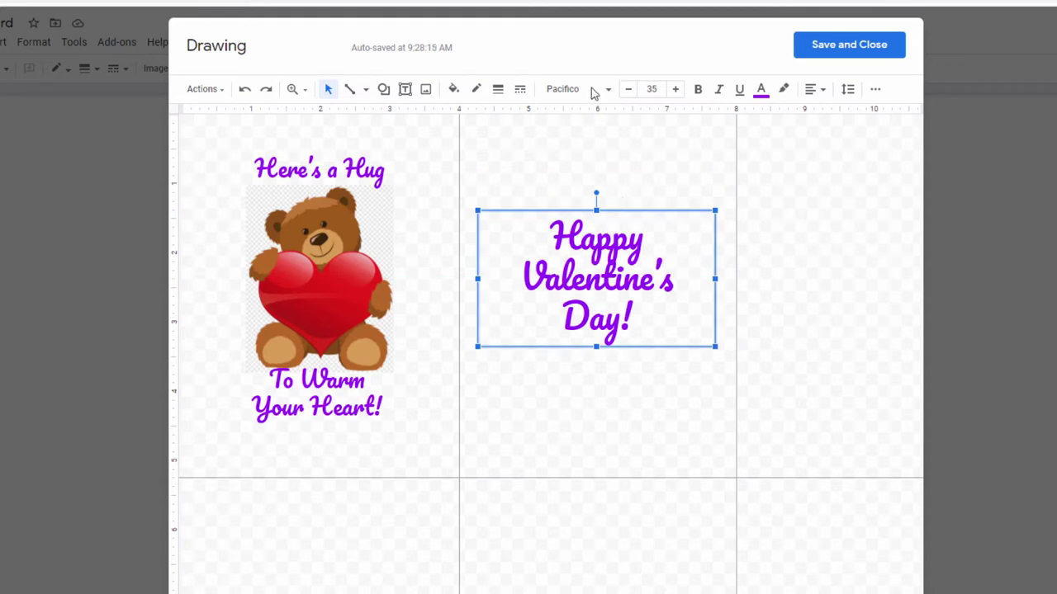
pyautogui.click(771, 206)
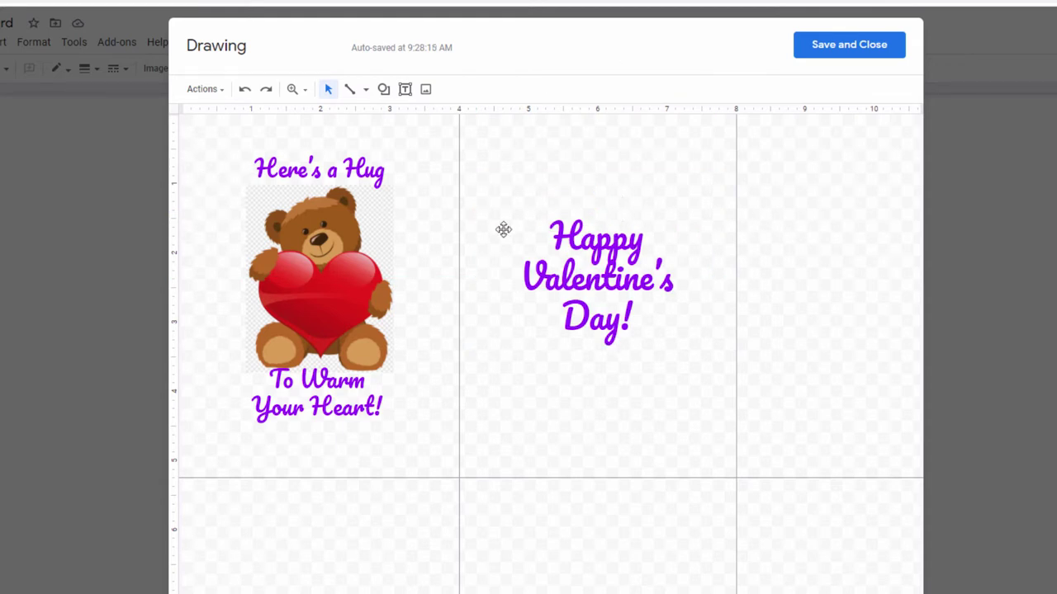
# Save and close the drawing, and move it down about 0.4 inch on the page, toward the bottom edge.
pyautogui.click(863, 53)
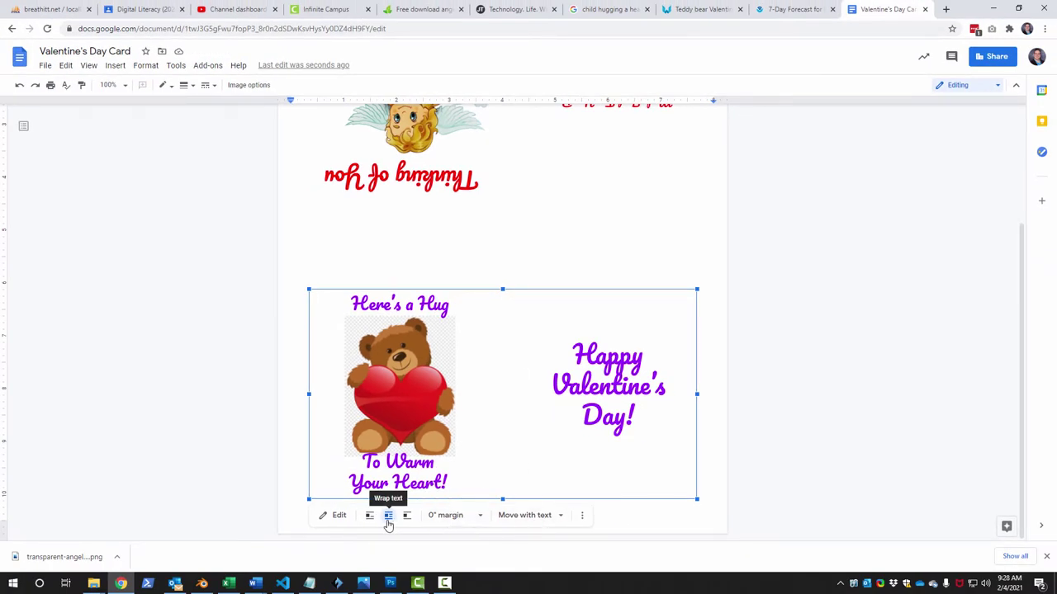
pyautogui.scroll(2, 533, 220)
pyautogui.scroll(-2, 533, 220)
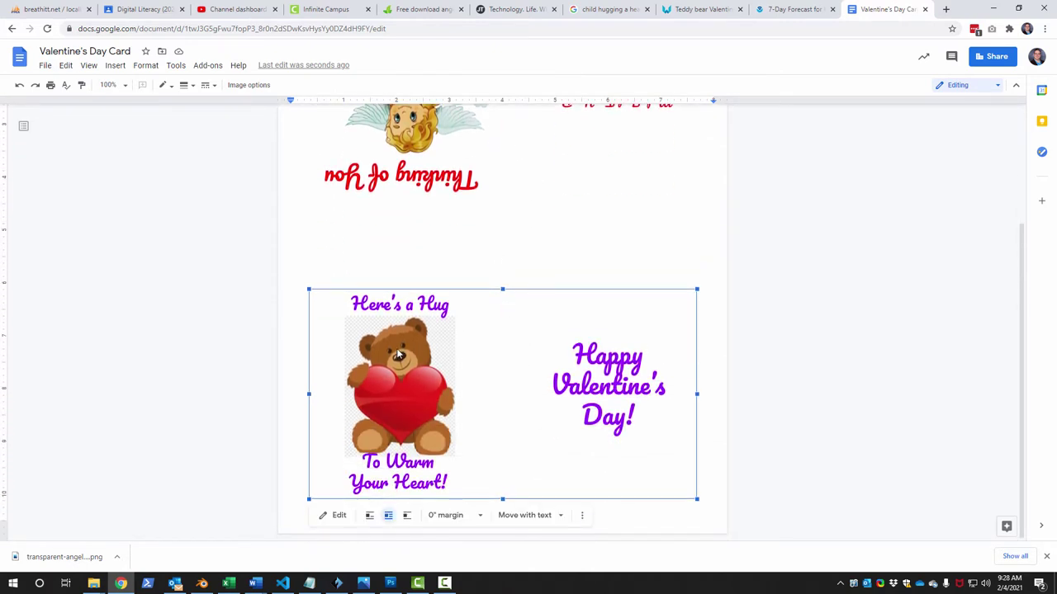
pyautogui.moveTo(397, 353)
pyautogui.mouseDown()
pyautogui.moveTo(397, 364)
pyautogui.moveTo(397, 265)
pyautogui.moveTo(387, 314)
pyautogui.moveTo(398, 344)
pyautogui.moveTo(400, 324)
pyautogui.mouseUp()
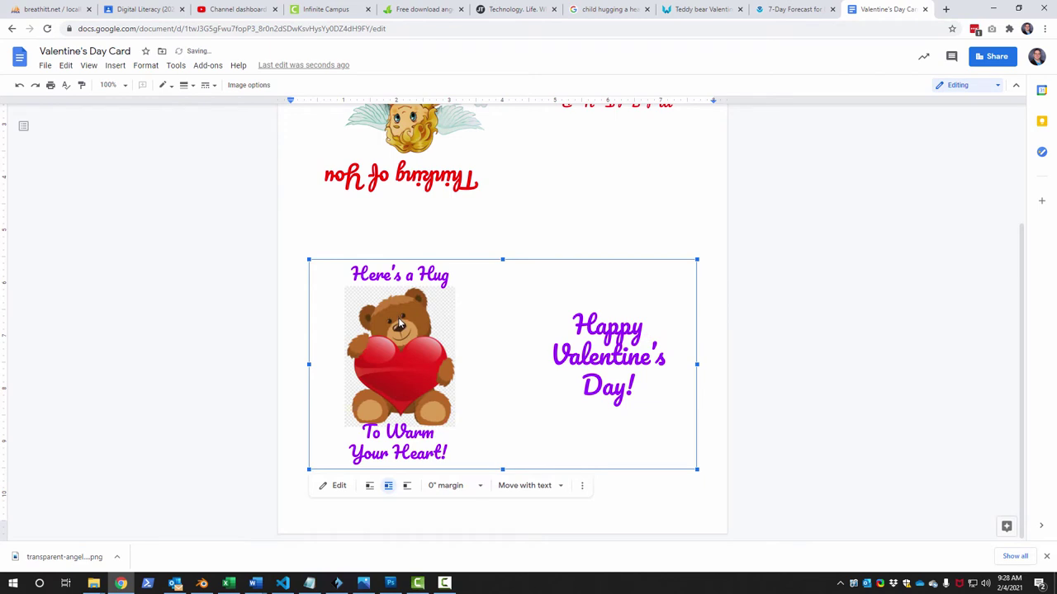
pyautogui.moveTo(399, 338); pyautogui.dragTo(397, 385)
pyautogui.click(289, 298)
pyautogui.scroll(1, 280, 301)
pyautogui.scroll(-1, 281, 302)
pyautogui.scroll(2, 280, 301)
pyautogui.scroll(-1, 438, 287)
pyautogui.scroll(1, 438, 282)
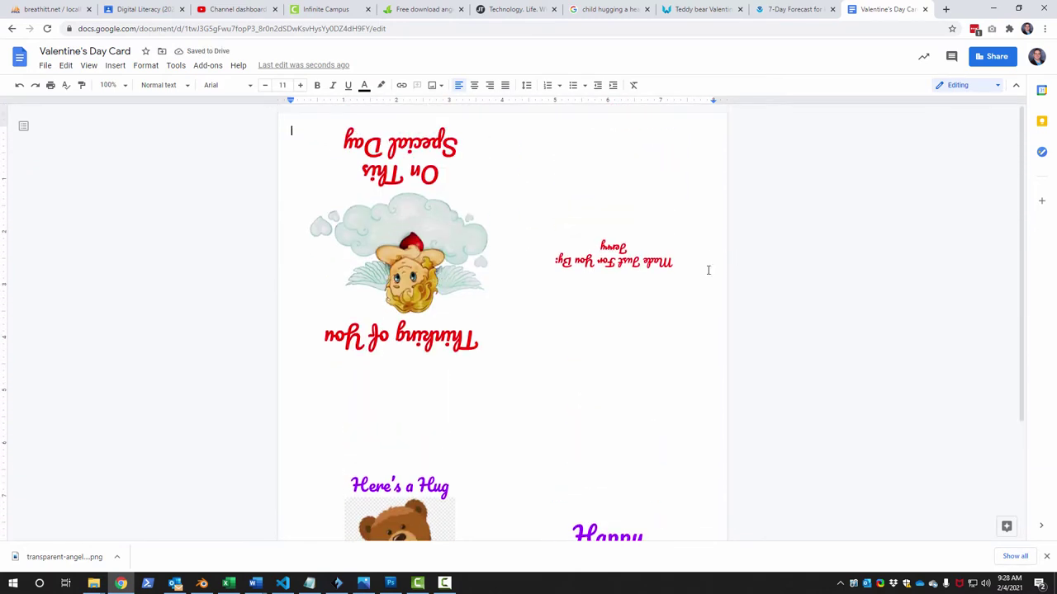
# Enlarge the upside-down cover drawing proportionally to about 8 inches wide, so it spans both page margins.
pyautogui.click(417, 260)
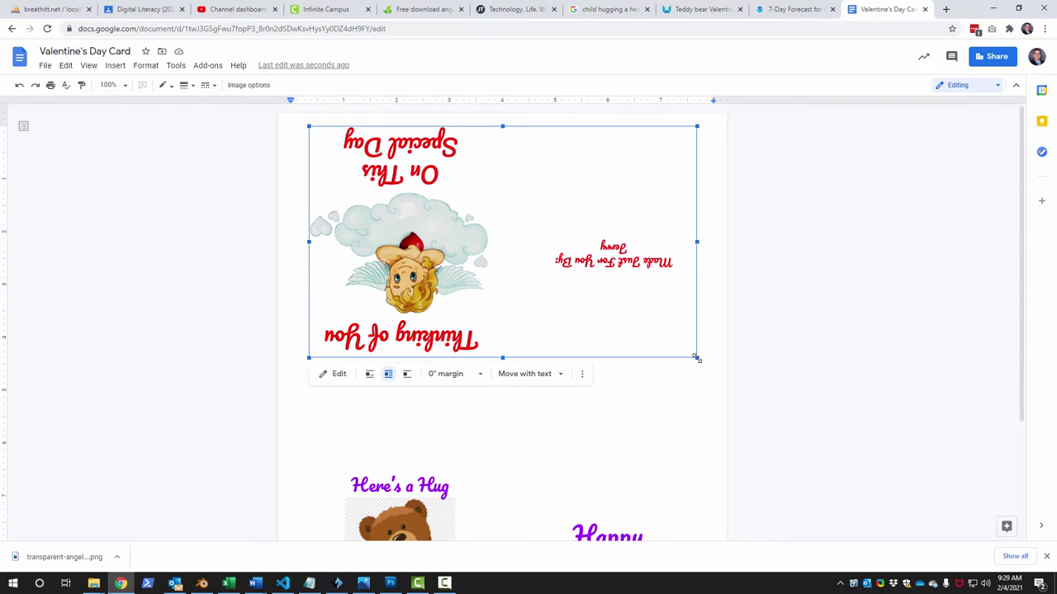
pyautogui.moveTo(696, 359); pyautogui.dragTo(715, 369)
pyautogui.moveTo(309, 369); pyautogui.dragTo(292, 380)
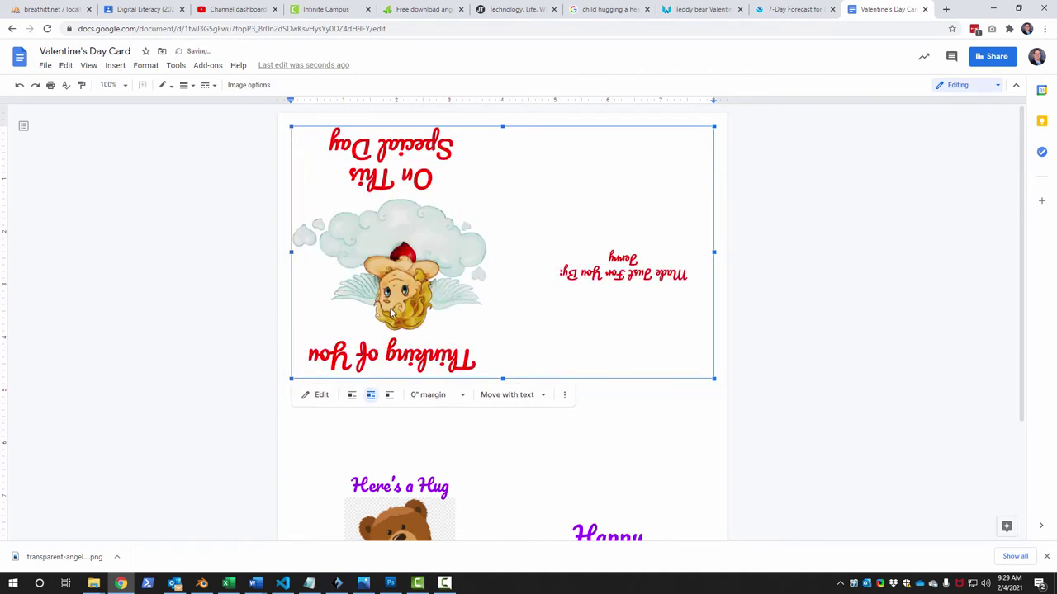
# Enlarge the teddy bear drawing to about 8 inches wide, spanning both page margins, and move it up about 0.2 inch.
pyautogui.scroll(-2, 400, 339)
pyautogui.click(427, 385)
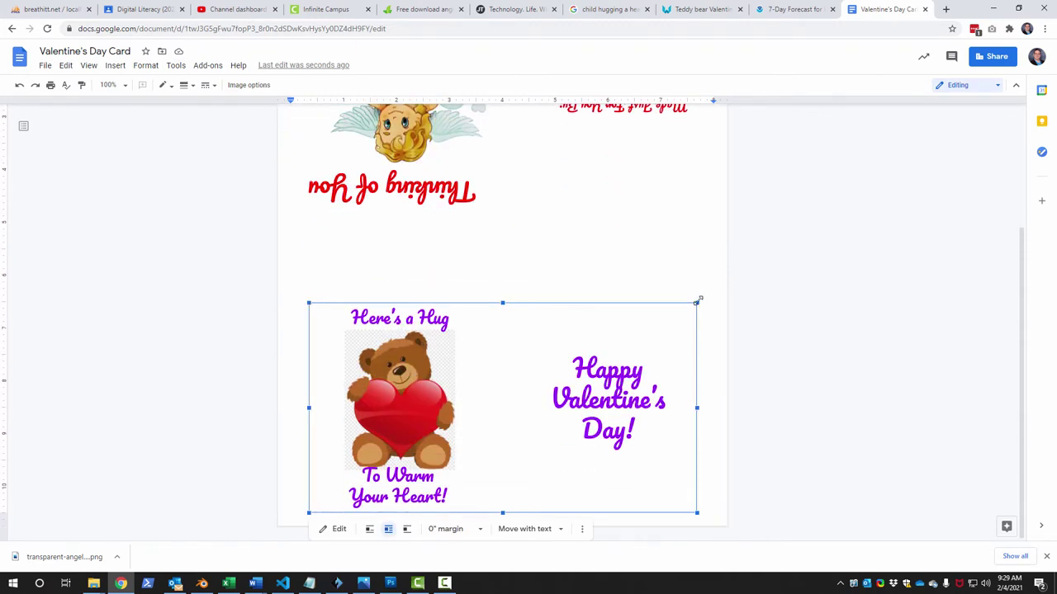
pyautogui.moveTo(698, 300); pyautogui.dragTo(714, 293)
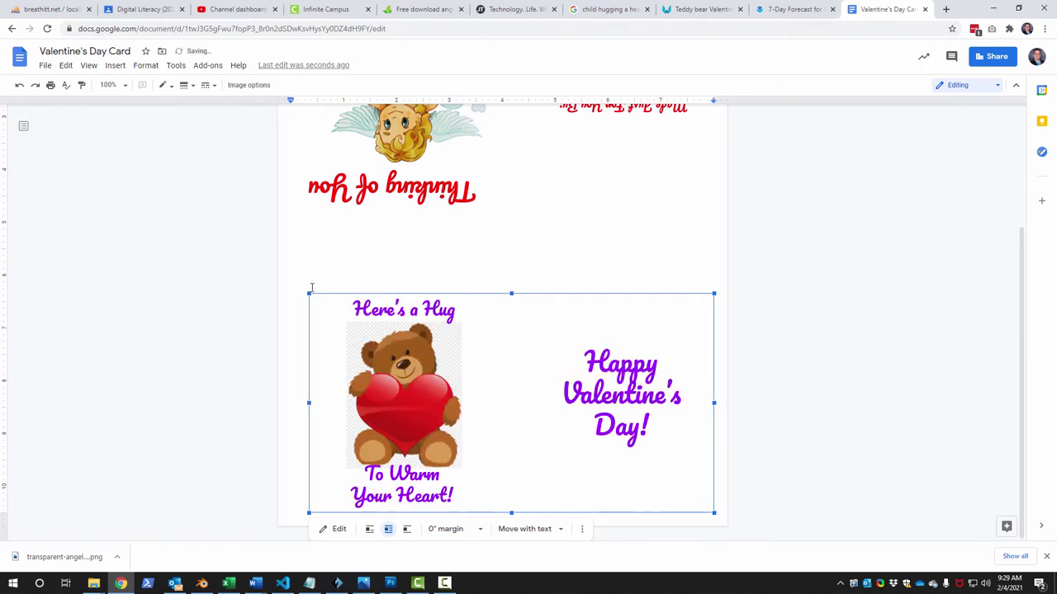
pyautogui.moveTo(305, 293)
pyautogui.mouseDown()
pyautogui.moveTo(297, 278)
pyautogui.moveTo(307, 289)
pyautogui.mouseUp()
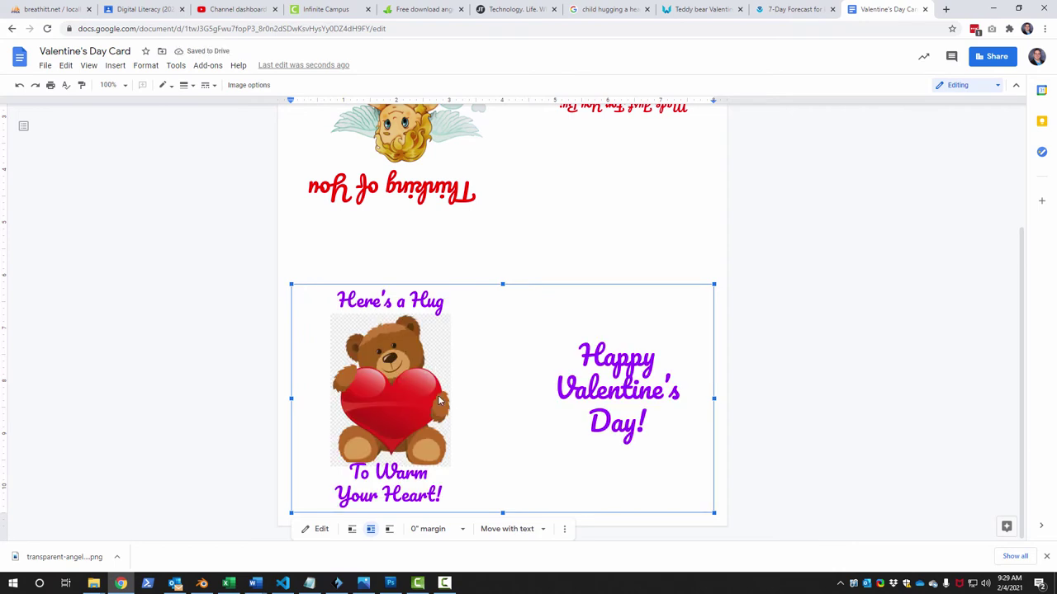
pyautogui.moveTo(424, 390)
pyautogui.mouseDown()
pyautogui.moveTo(426, 353)
pyautogui.moveTo(423, 379)
pyautogui.mouseUp()
pyautogui.click(254, 343)
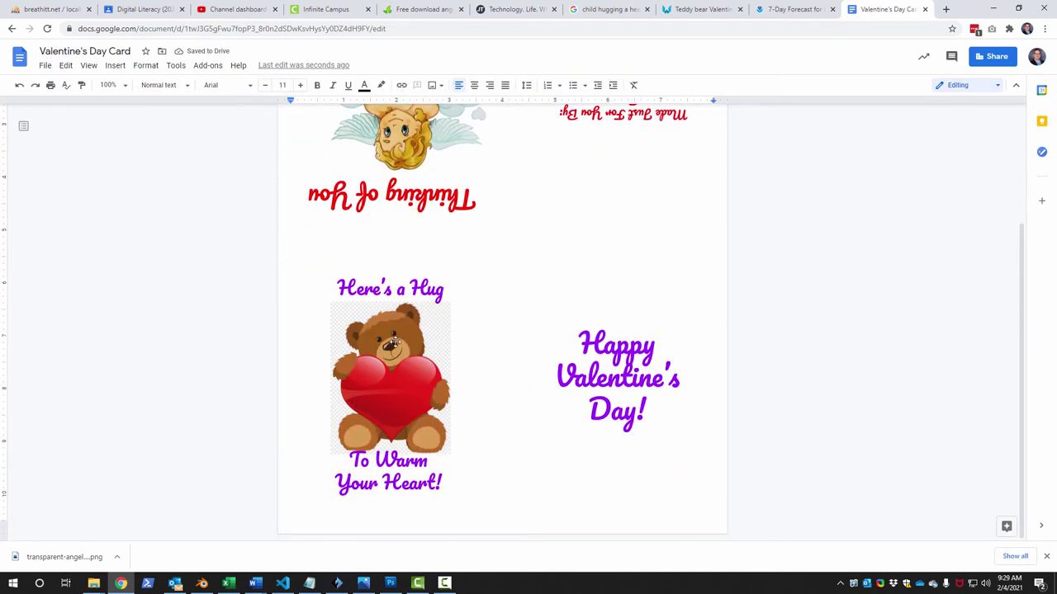
pyautogui.scroll(2, 486, 350)
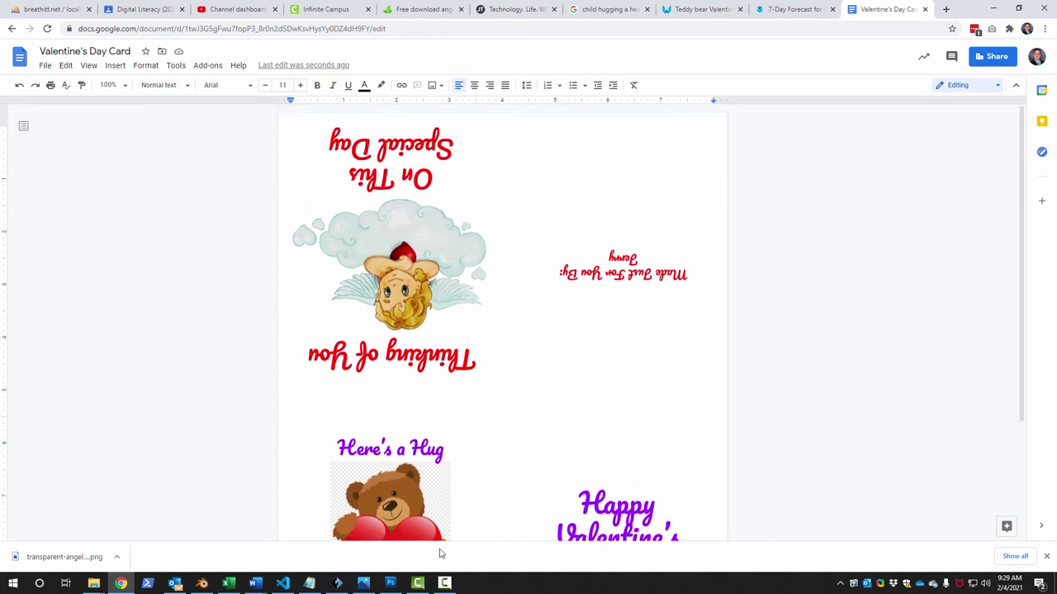
pyautogui.scroll(-1, 596, 425)
pyautogui.scroll(-1, 596, 425)
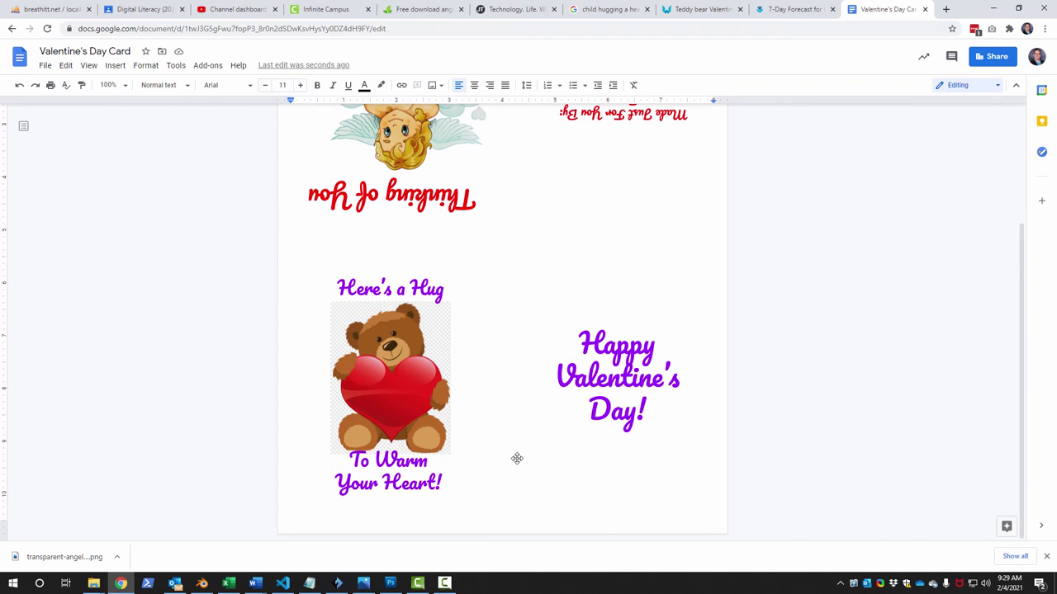
pyautogui.scroll(2, 607, 288)
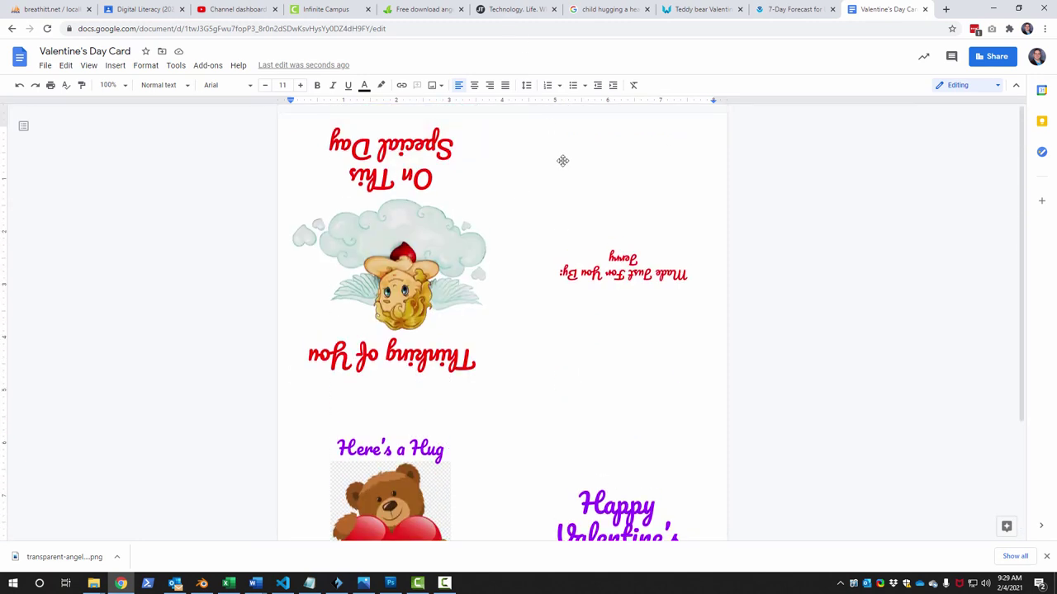